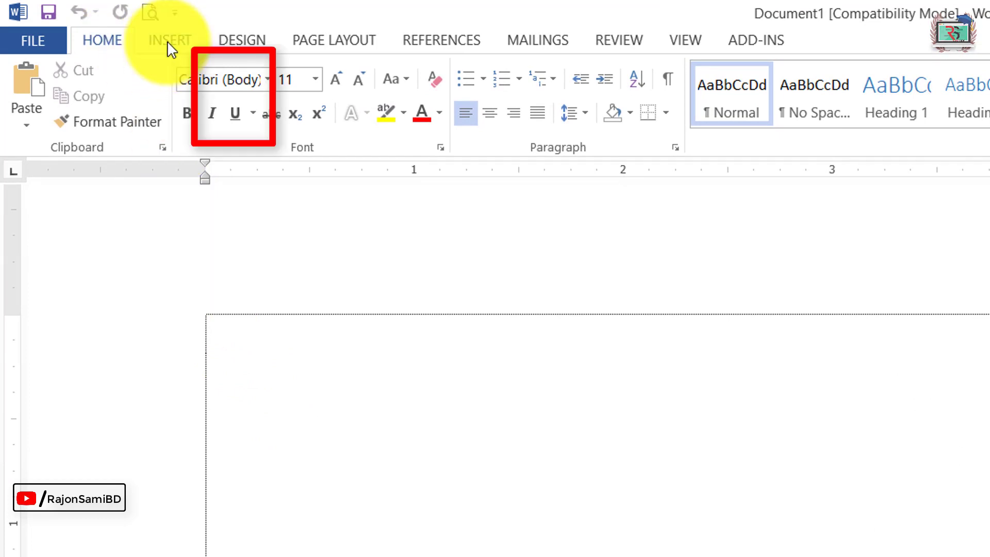
{"action": "left_click", "coordinate": [168, 41]}
{"action": "left_click", "coordinate": [214, 103]}
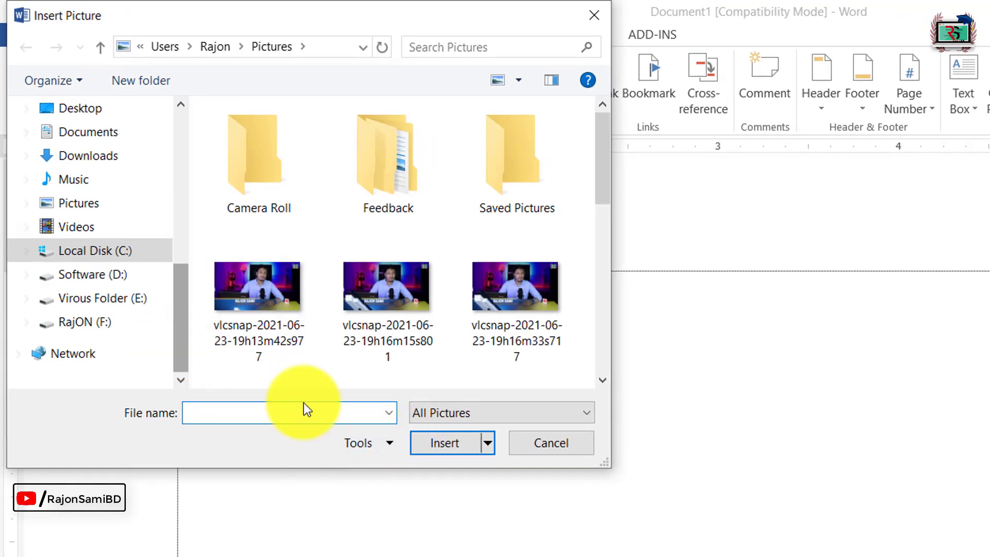
{"action": "left_click", "coordinate": [591, 12]}
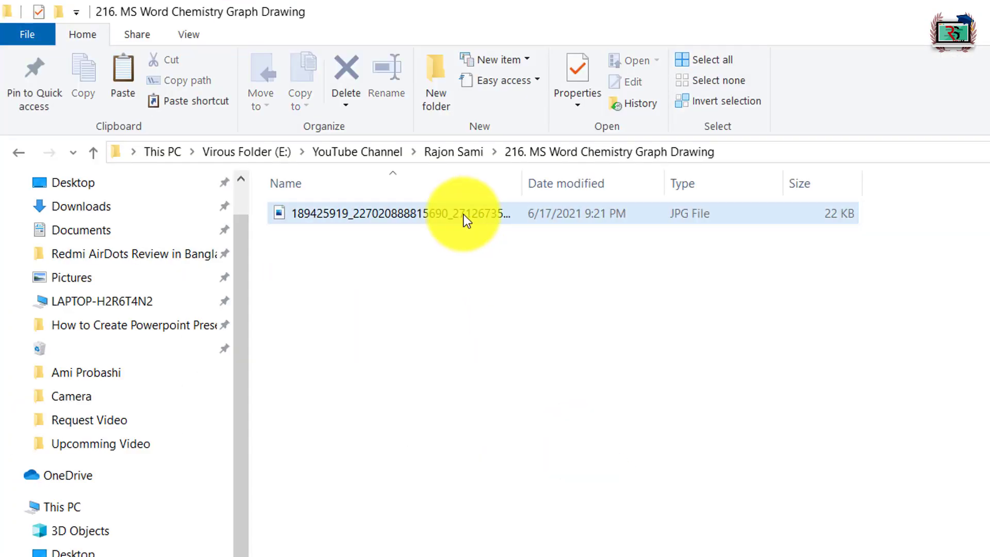
Step: Copy the JPG from the 216. MS Word Chemistry Graph Drawing folder into the Word document and shrink it to about 4 inches wide
{"action": "key", "text": "ctrl+c"}
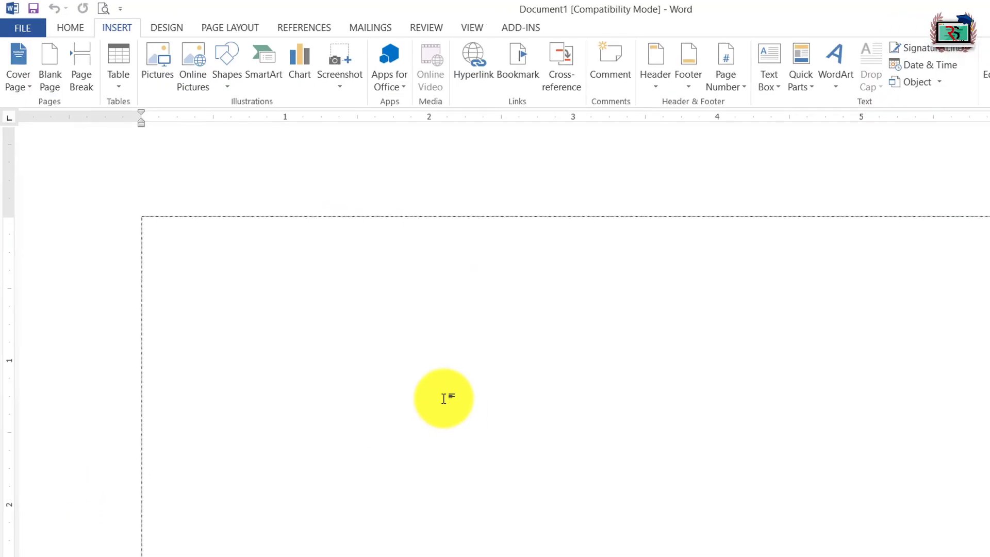
{"action": "key", "text": "ctrl+v"}
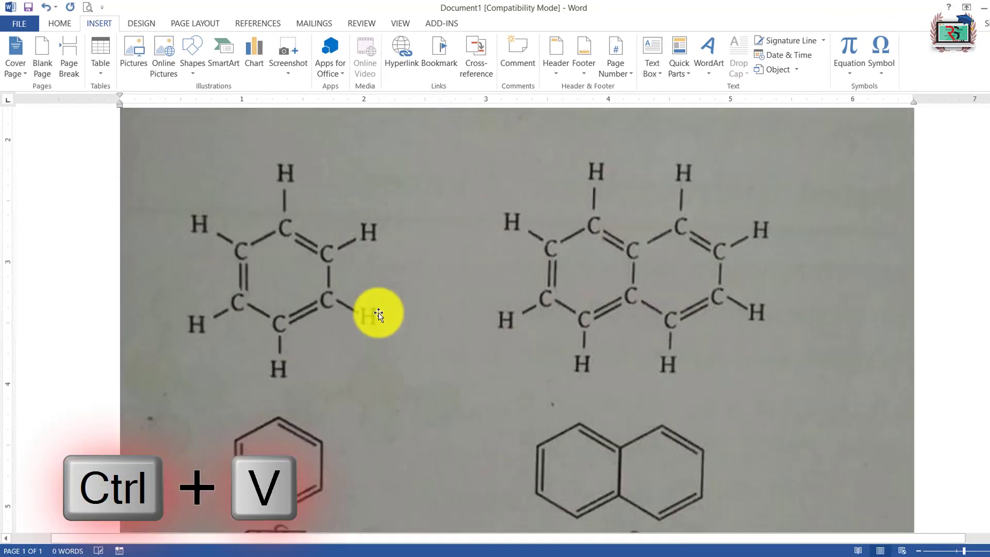
{"action": "scroll", "coordinate": [716, 376], "scroll_direction": "down", "scroll_amount": 3}
{"action": "left_click", "coordinate": [697, 380]}
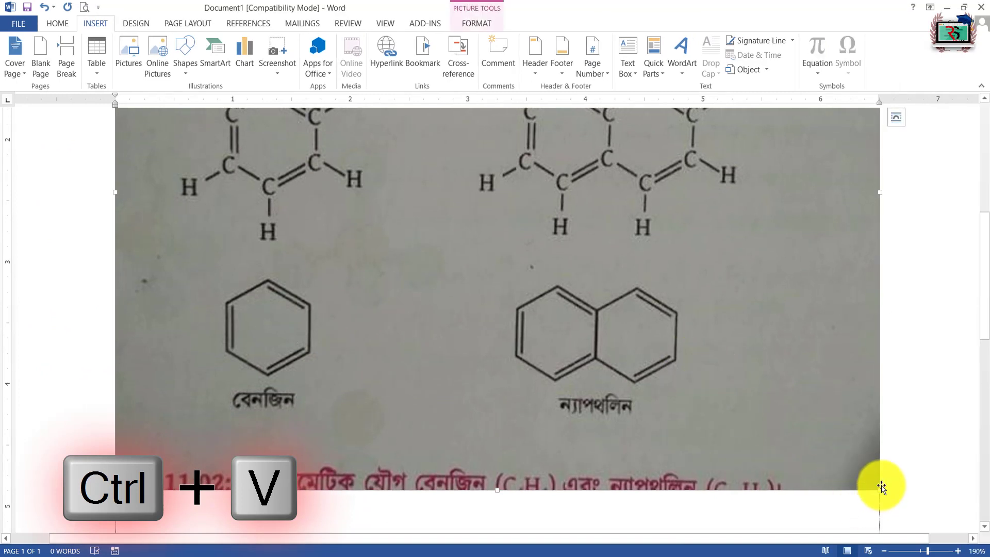
{"action": "left_click_drag", "start_coordinate": [878, 488], "coordinate": [581, 258]}
{"action": "scroll", "coordinate": [686, 438], "scroll_direction": "up", "scroll_amount": 3}
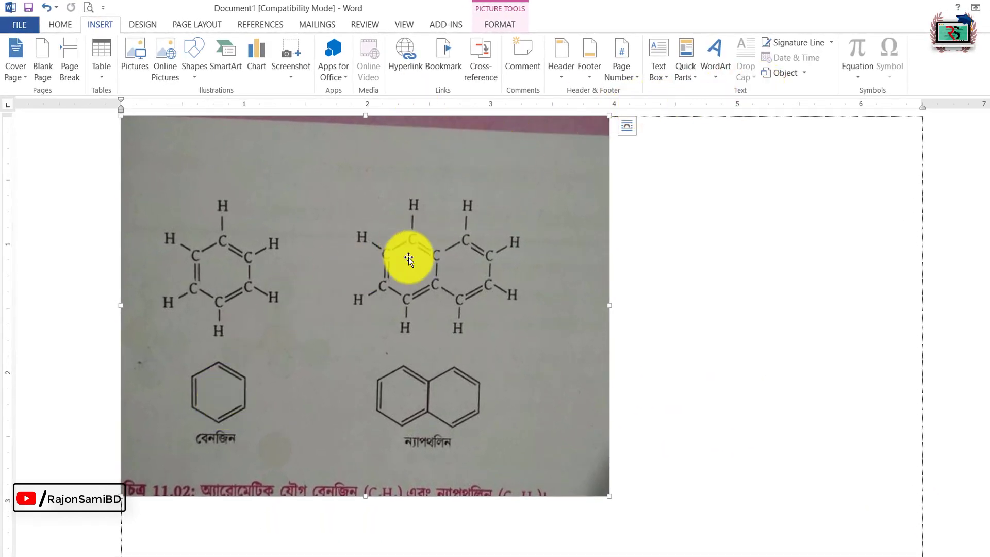
Step: Crop the pasted photo down to the simple benzene hexagon and its Bengali caption
{"action": "double_click", "coordinate": [395, 229]}
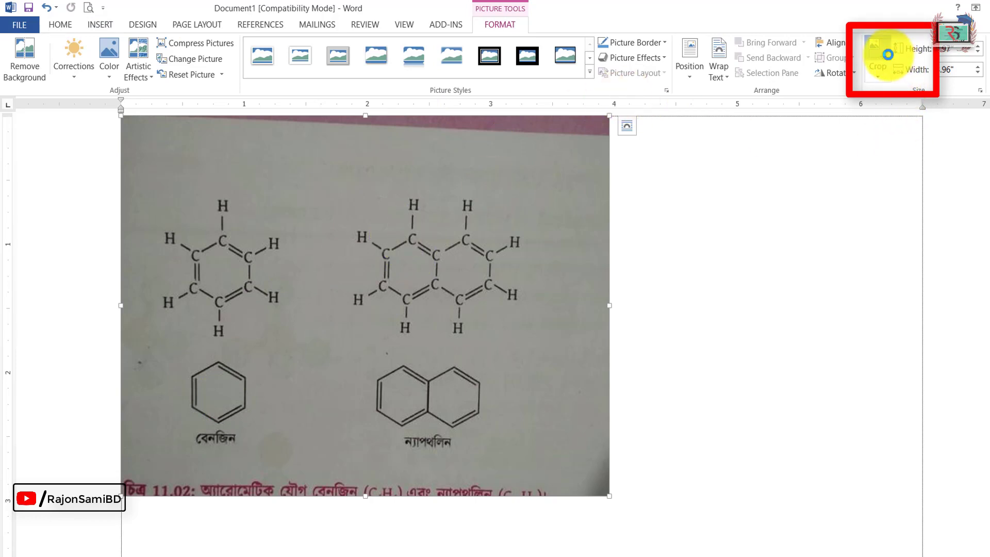
{"action": "left_click", "coordinate": [887, 54]}
{"action": "left_click_drag", "start_coordinate": [606, 122], "coordinate": [297, 338]}
{"action": "left_click", "coordinate": [382, 349]}
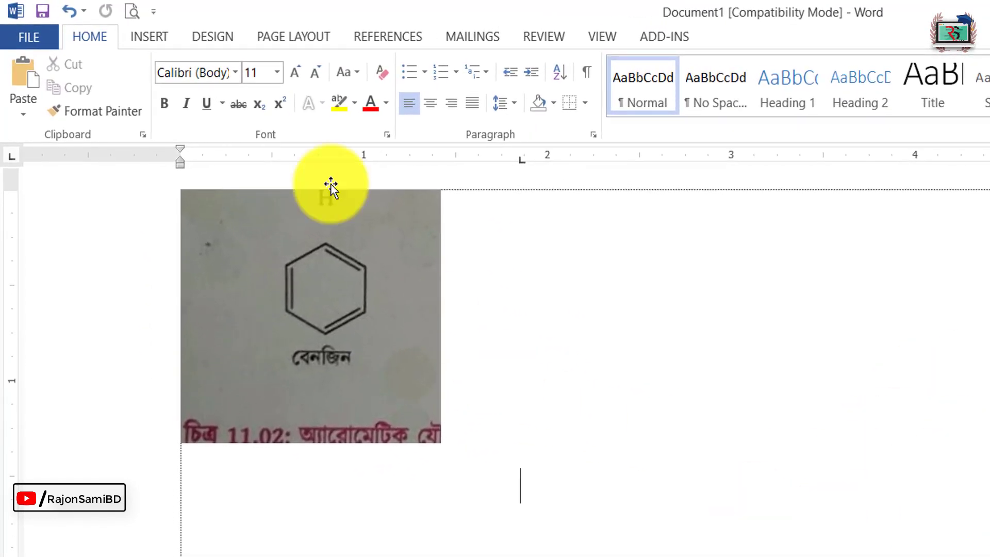
Step: Draw a hexagon shape about 1.1 inches wide in the empty area beside the benzene photo
{"action": "left_click", "coordinate": [144, 37]}
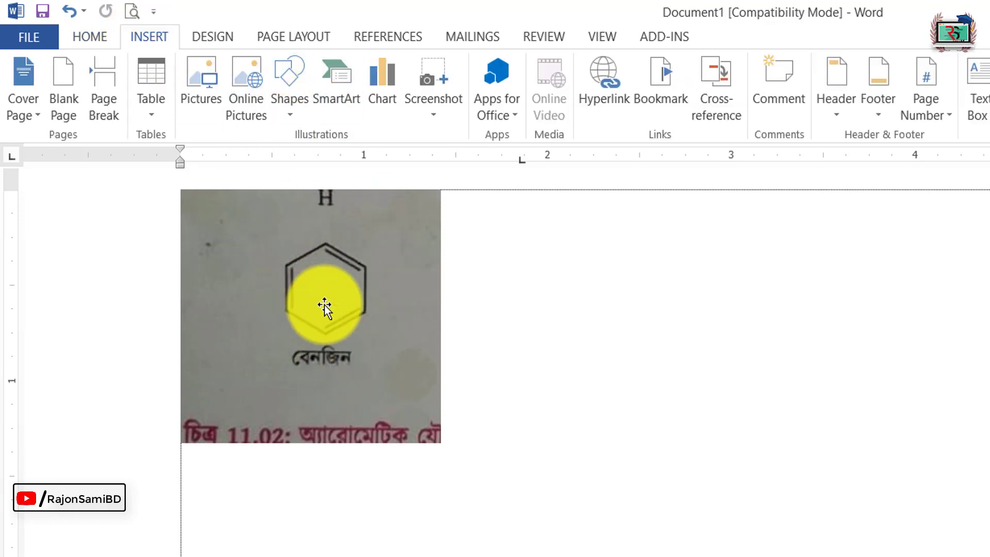
{"action": "left_click", "coordinate": [292, 115]}
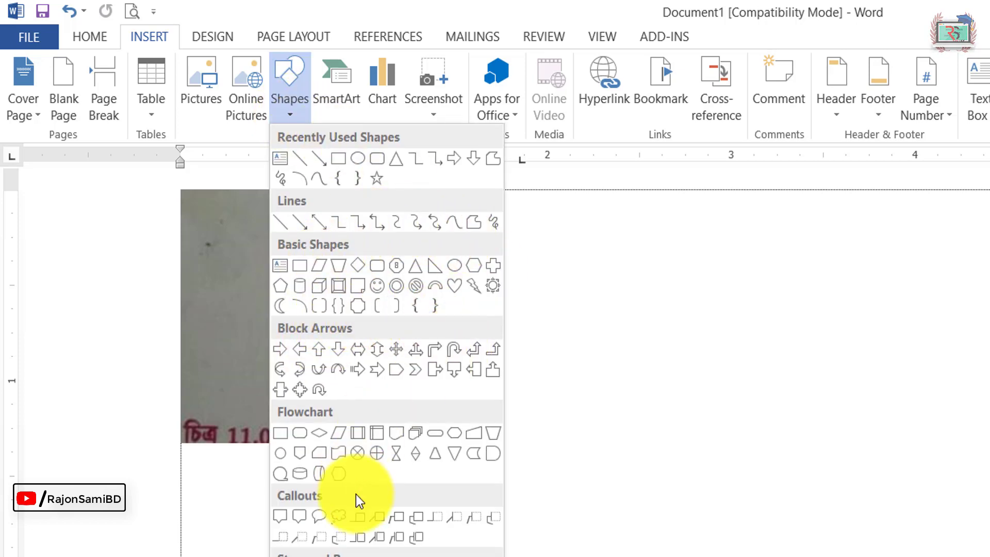
{"action": "left_click", "coordinate": [474, 264]}
{"action": "mouse_move", "coordinate": [689, 323]}
{"action": "left_mouse_down"}
{"action": "mouse_move", "coordinate": [859, 474]}
{"action": "mouse_move", "coordinate": [928, 509]}
{"action": "left_mouse_up"}
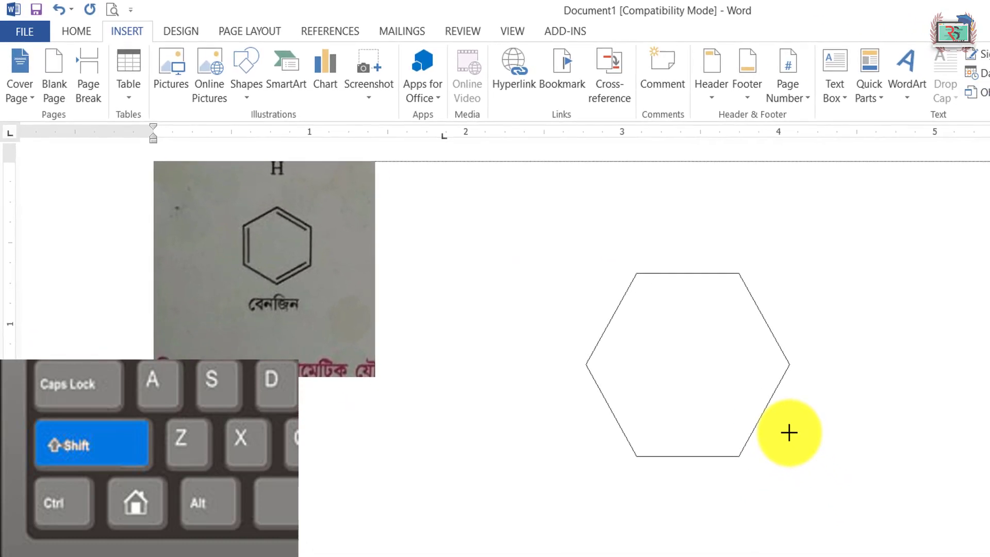
{"action": "mouse_move", "coordinate": [789, 432]}
{"action": "left_mouse_down"}
{"action": "mouse_move", "coordinate": [868, 504]}
{"action": "mouse_move", "coordinate": [739, 403]}
{"action": "mouse_move", "coordinate": [759, 384]}
{"action": "left_mouse_up"}
{"action": "key", "text": "ctrl"}
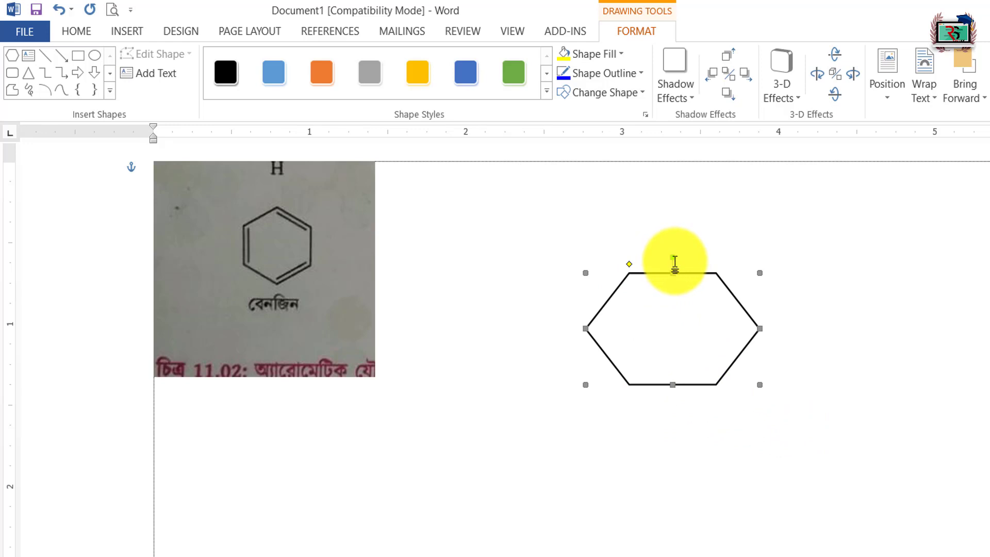
Step: Rotate the hexagon 90 degrees so it stands on a vertex, and shorten it to regular proportions, about 0.8 inch tall
{"action": "left_click_drag", "start_coordinate": [673, 256], "coordinate": [641, 325]}
{"action": "key", "text": "shift"}
{"action": "left_click", "coordinate": [722, 277]}
{"action": "left_click", "coordinate": [705, 265]}
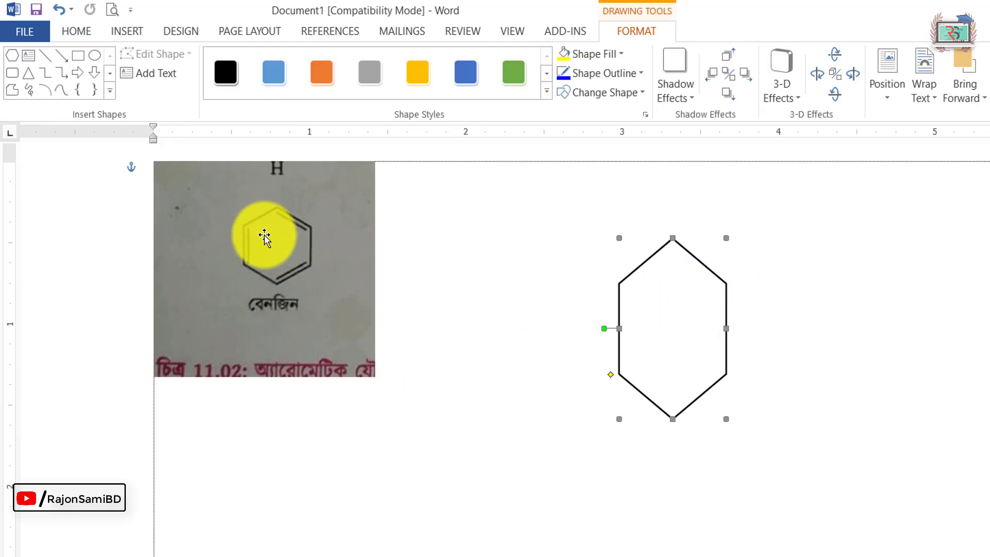
{"action": "left_click_drag", "start_coordinate": [675, 416], "coordinate": [665, 360]}
{"action": "left_click", "coordinate": [802, 398]}
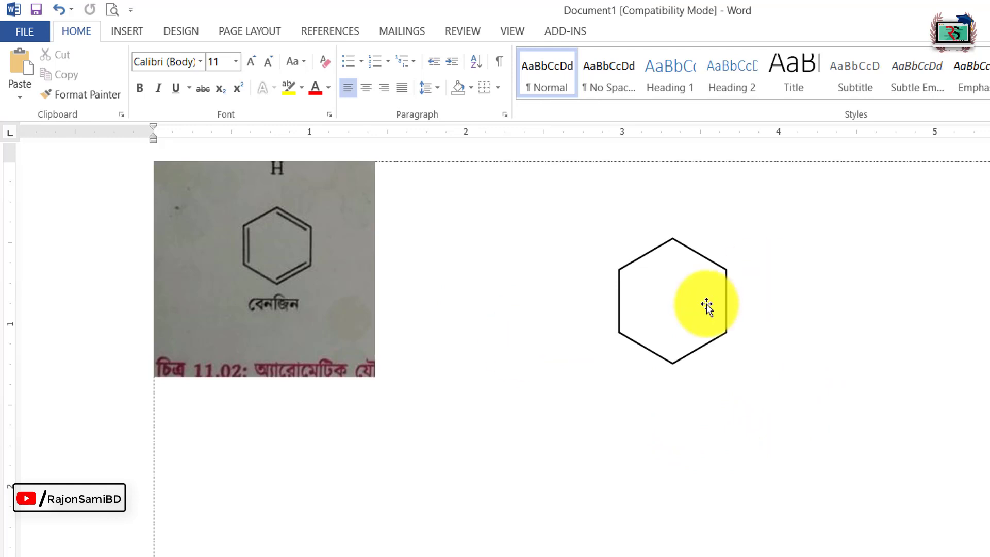
Step: Draw a vertical line about 0.35 inch long just inside the hexagon's left edge as the first double bond
{"action": "left_click", "coordinate": [701, 324]}
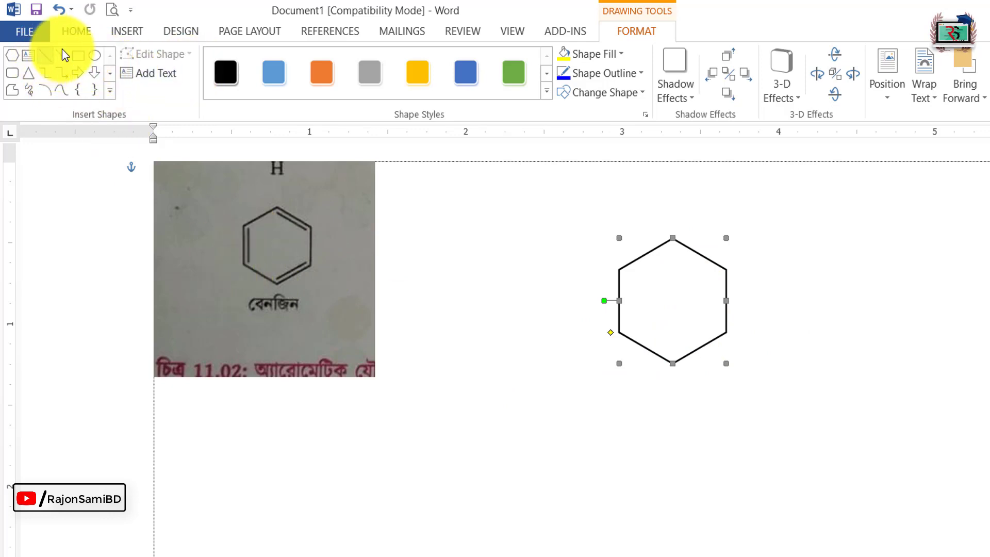
{"action": "left_click", "coordinate": [76, 32]}
{"action": "left_click", "coordinate": [138, 30]}
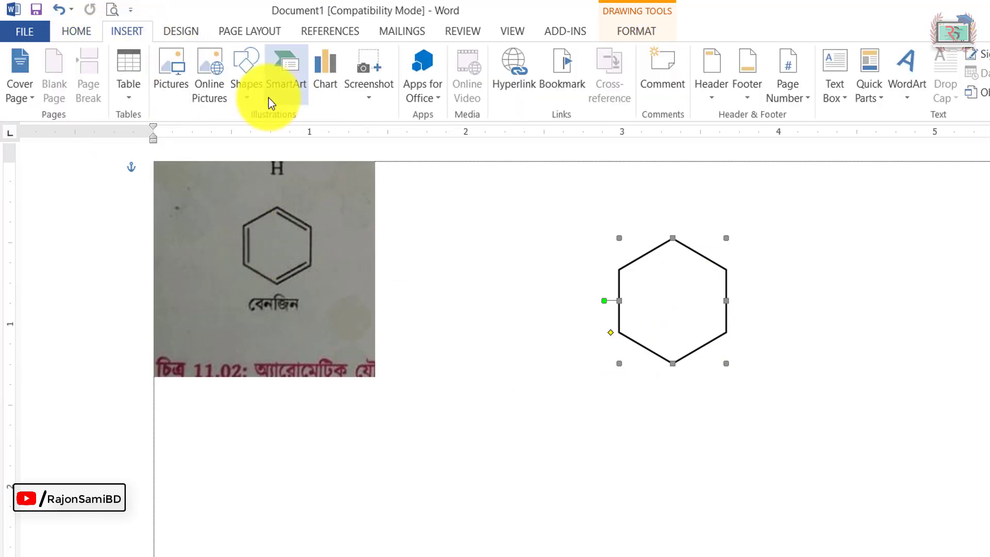
{"action": "left_click", "coordinate": [245, 95]}
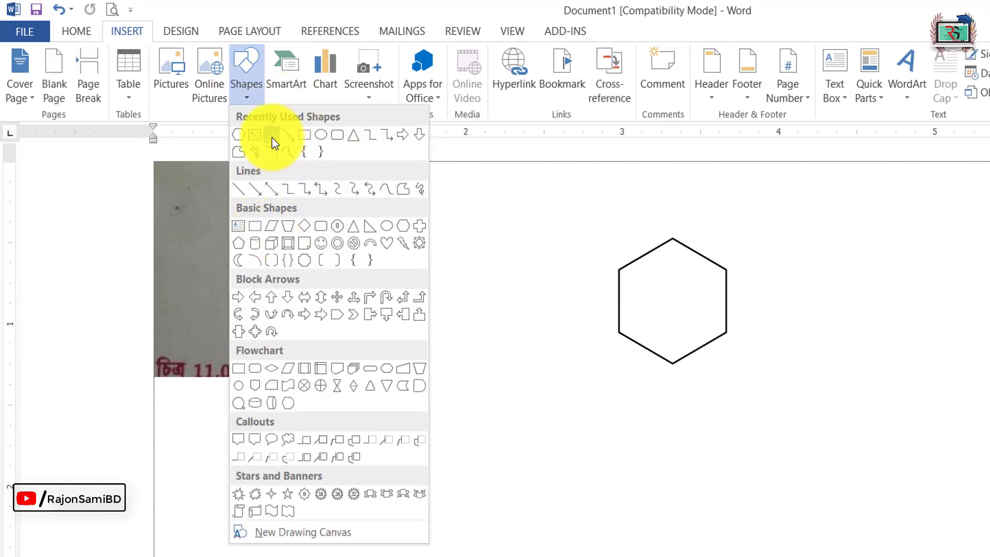
{"action": "left_click", "coordinate": [271, 136]}
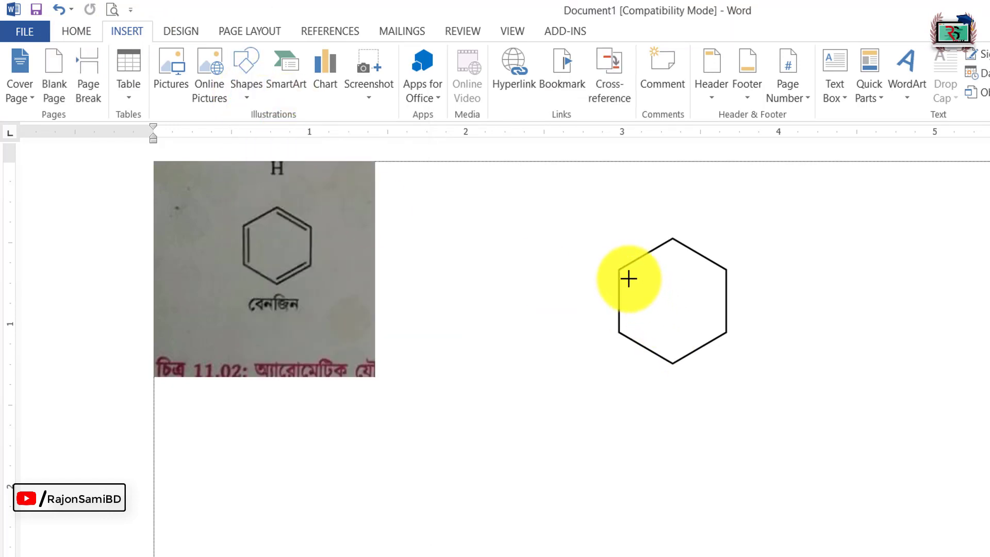
{"action": "left_click_drag", "start_coordinate": [625, 273], "coordinate": [627, 307]}
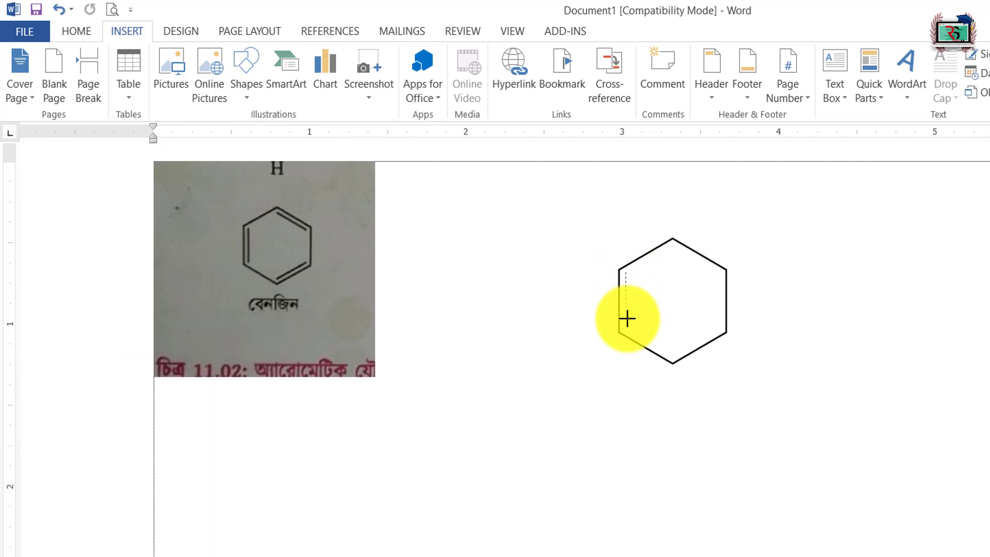
{"action": "left_click_drag", "start_coordinate": [627, 319], "coordinate": [625, 328]}
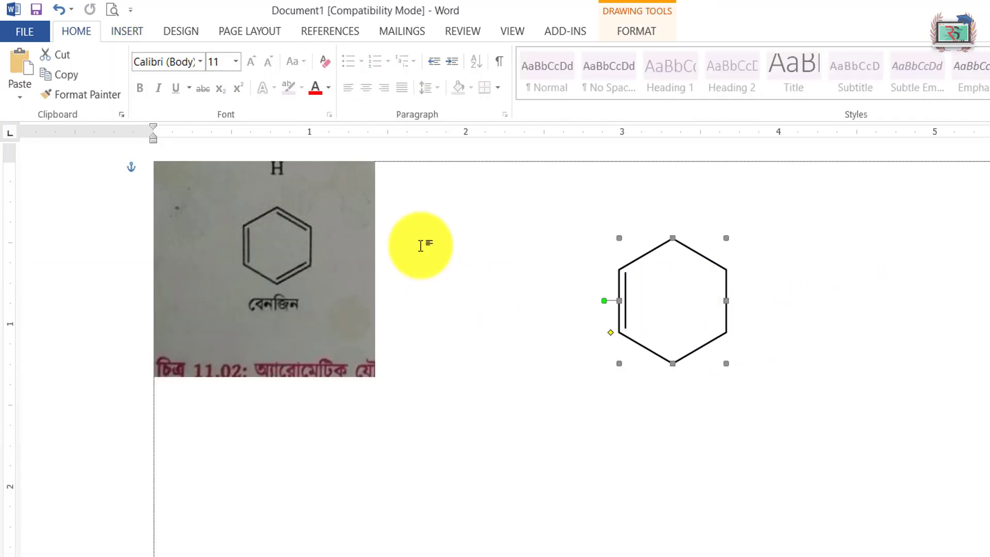
Step: Draw two more double-bond lines inside the hexagon, parallel to its upper-right and lower-right edges
{"action": "left_click", "coordinate": [135, 34]}
{"action": "left_click", "coordinate": [258, 71]}
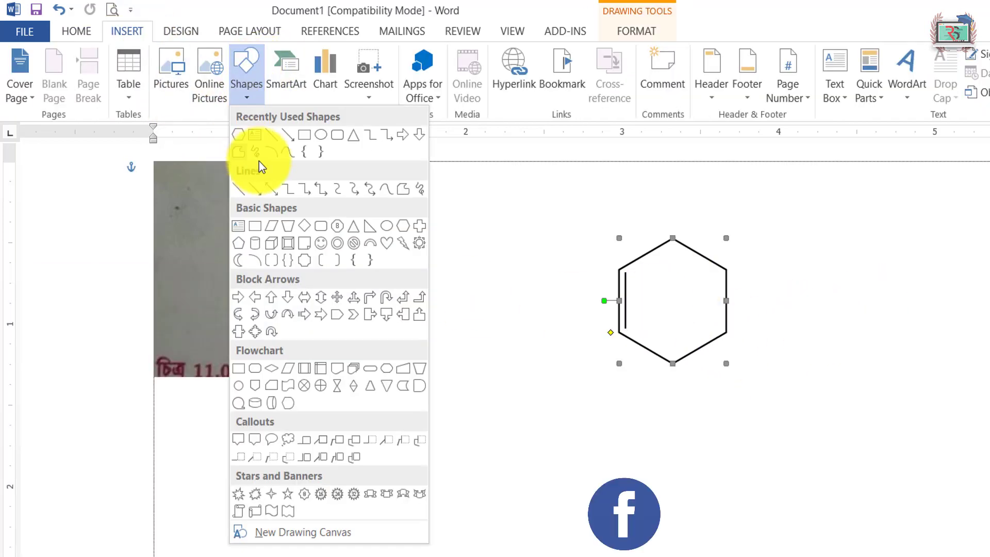
{"action": "left_click", "coordinate": [265, 150]}
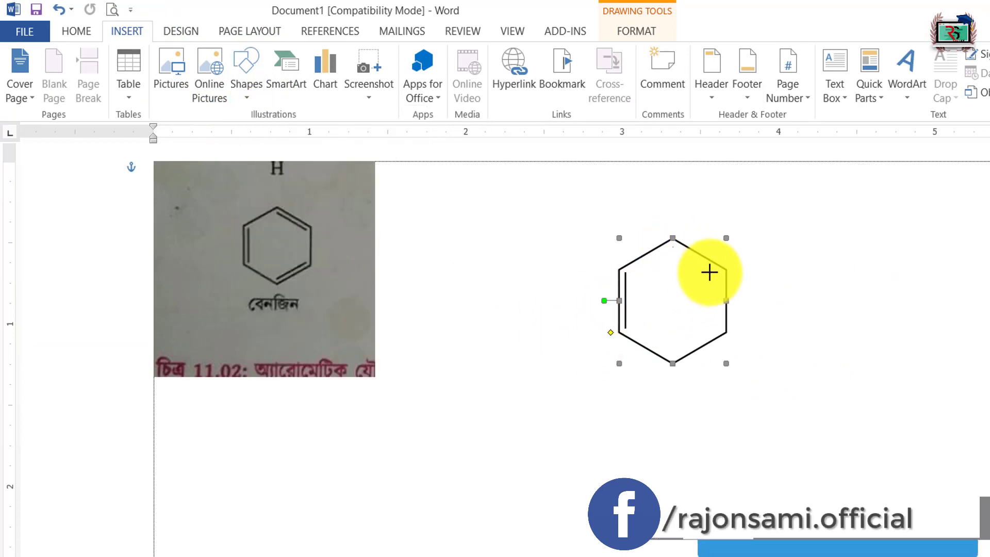
{"action": "left_click", "coordinate": [46, 55]}
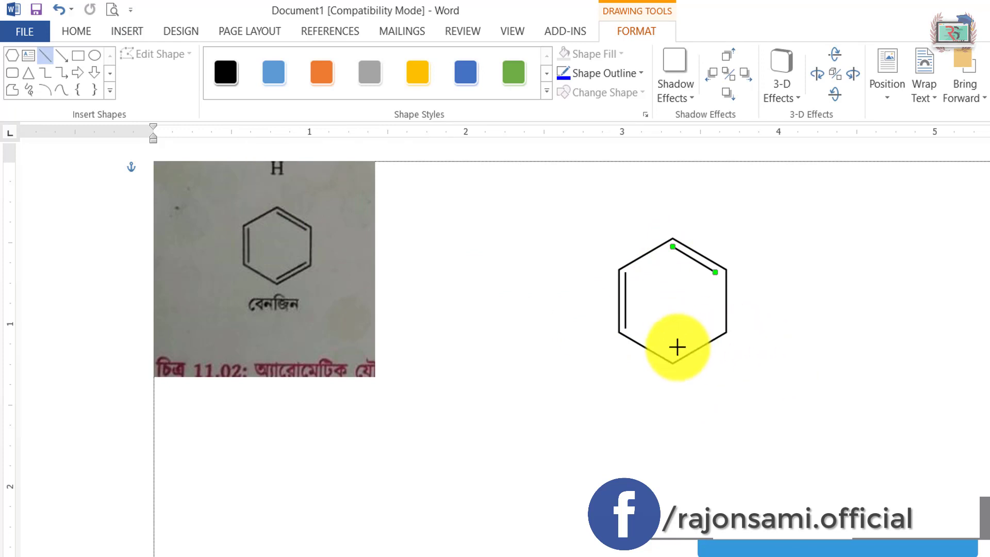
{"action": "left_click_drag", "start_coordinate": [672, 356], "coordinate": [715, 330]}
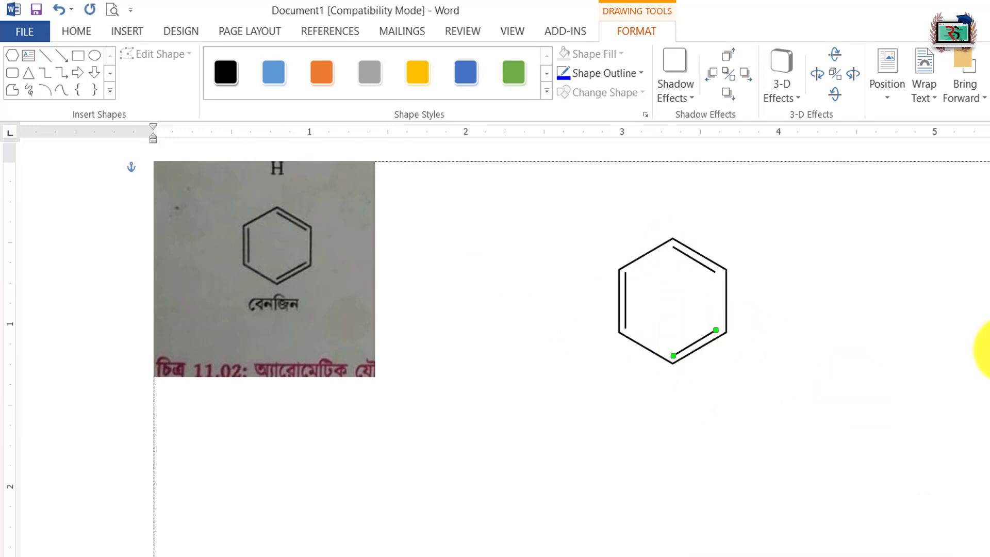
{"action": "left_click", "coordinate": [577, 520]}
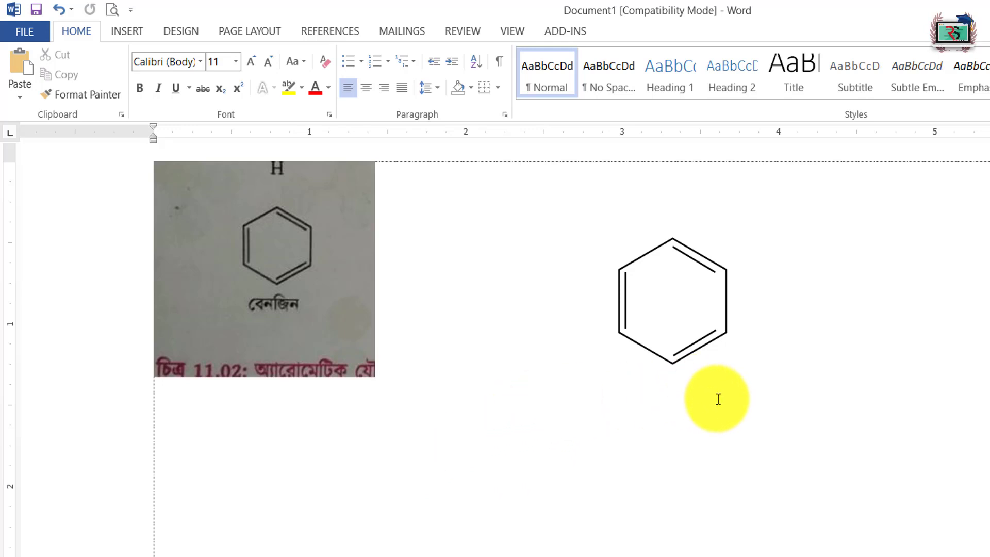
Step: Try moving the hexagon on its own away from the three inner lines, and undo the move
{"action": "key", "text": "ctrl+z"}
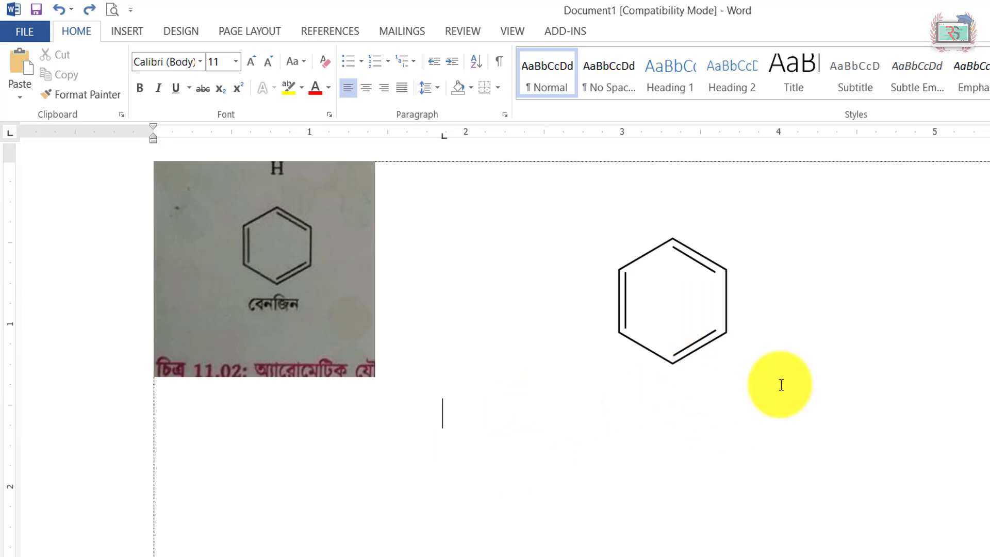
{"action": "left_click", "coordinate": [726, 294]}
{"action": "left_click_drag", "start_coordinate": [540, 421], "coordinate": [540, 436]}
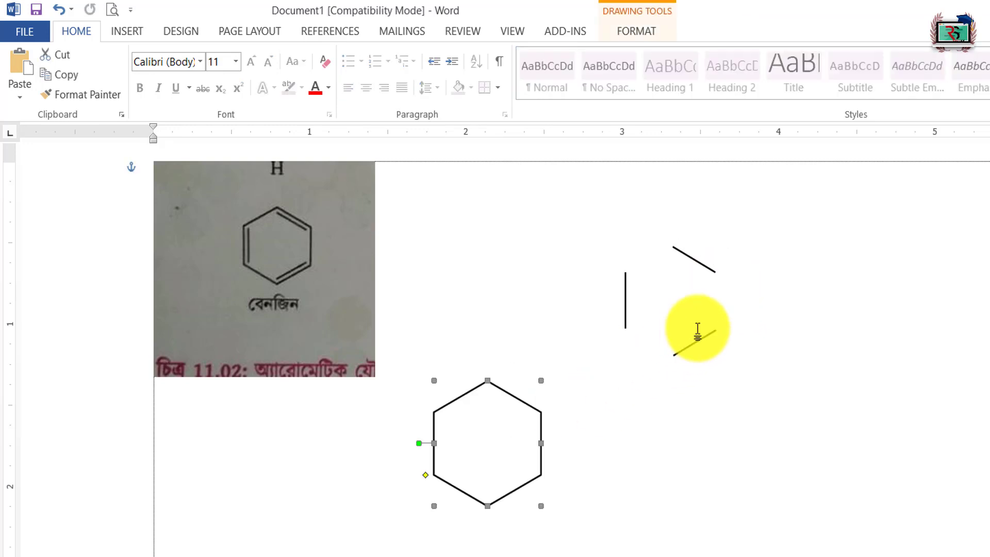
{"action": "key", "text": "ctrl+z"}
Step: Delete the cropped benzene reference photo from the document
{"action": "left_click", "coordinate": [283, 309]}
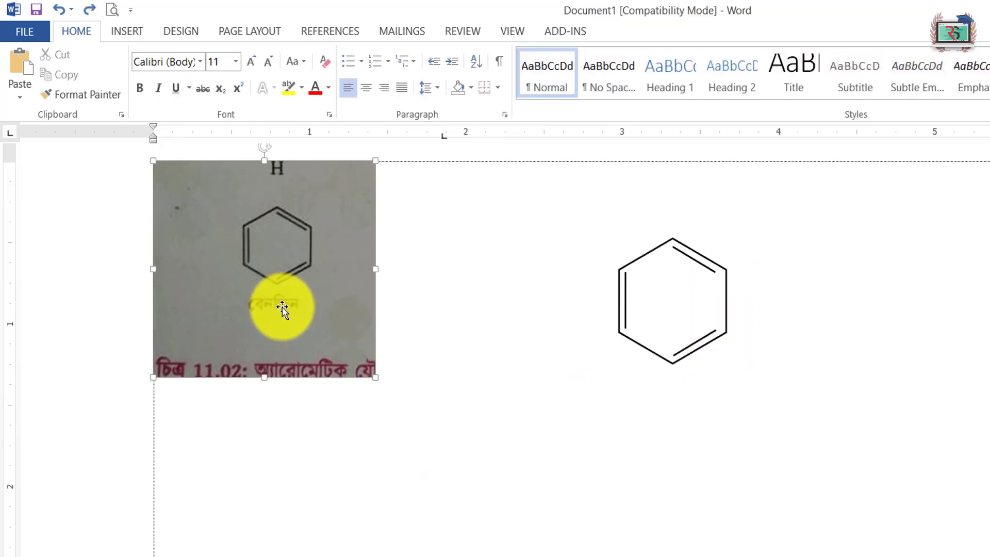
{"action": "key", "text": "Delete"}
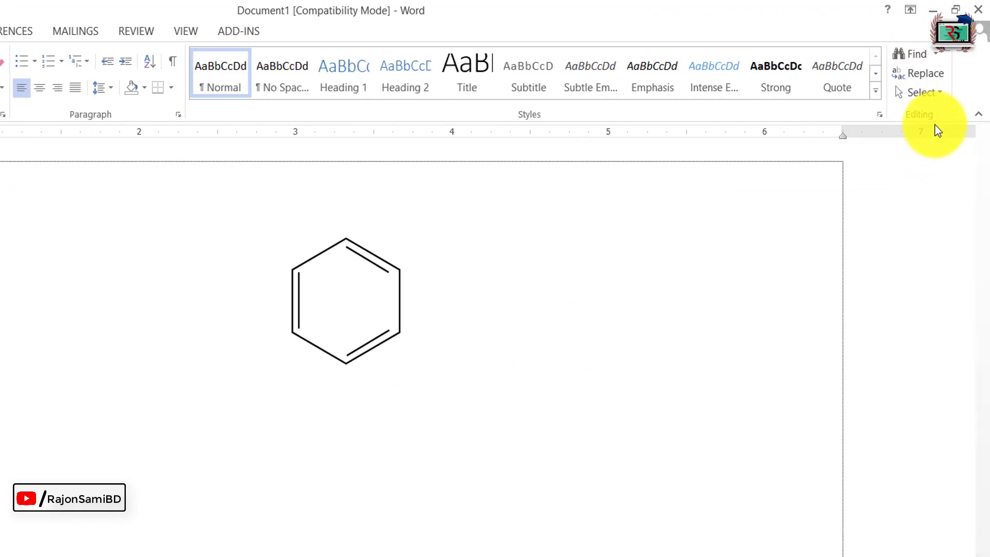
Step: Select the hexagon and its three inner lines together with Select Objects and group them into one object
{"action": "left_click", "coordinate": [936, 94]}
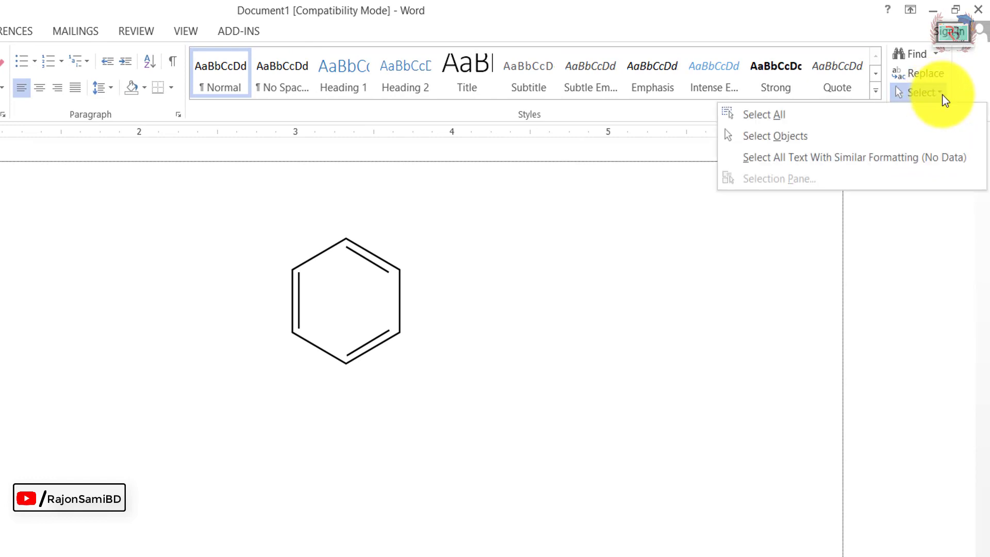
{"action": "left_click", "coordinate": [806, 137]}
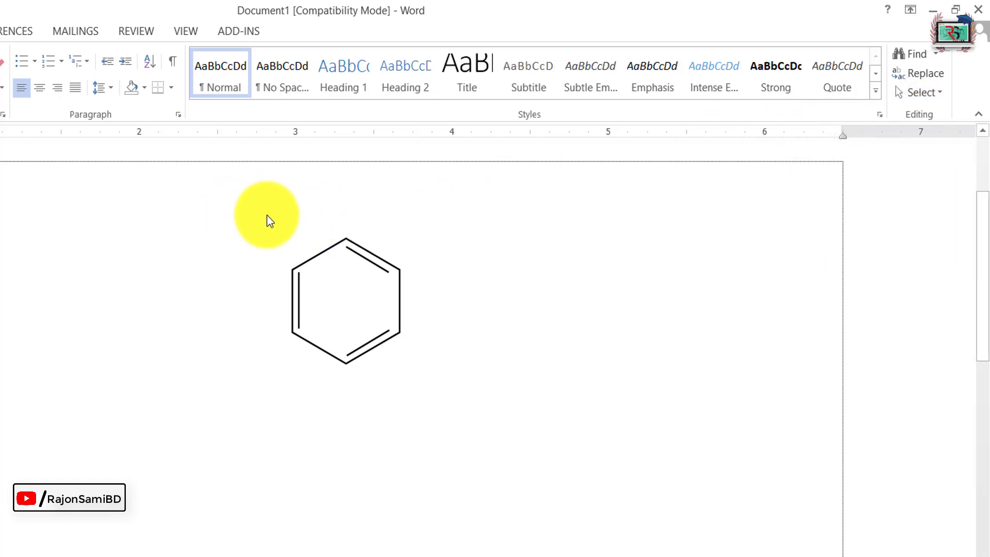
{"action": "mouse_move", "coordinate": [250, 206]}
{"action": "left_mouse_down"}
{"action": "mouse_move", "coordinate": [442, 382]}
{"action": "mouse_move", "coordinate": [502, 472]}
{"action": "left_mouse_up"}
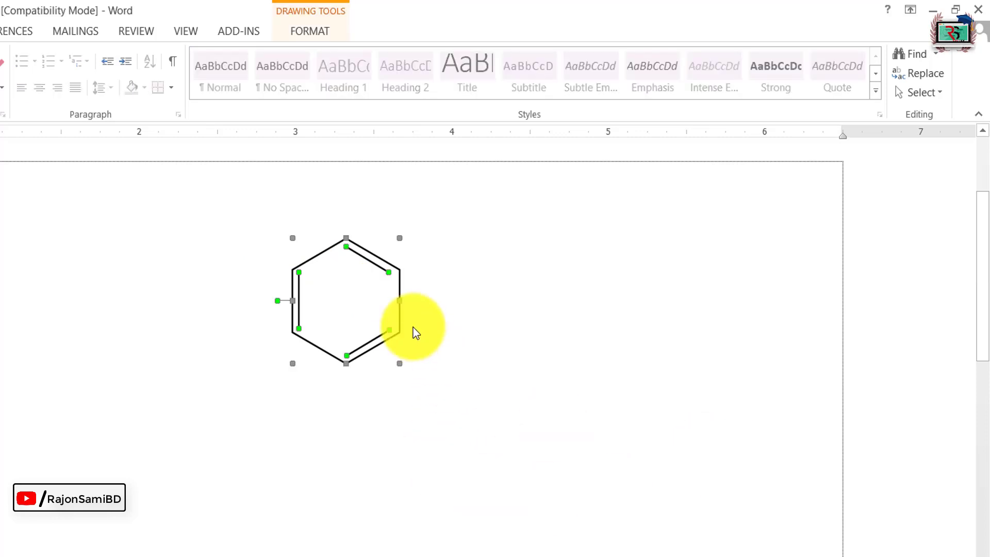
{"action": "right_click", "coordinate": [367, 252]}
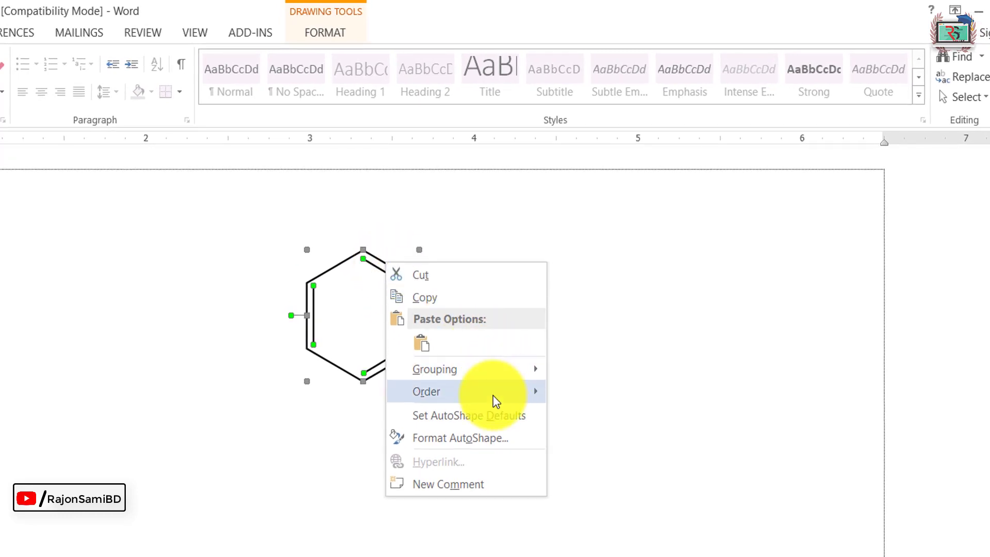
{"action": "mouse_move", "coordinate": [474, 372]}
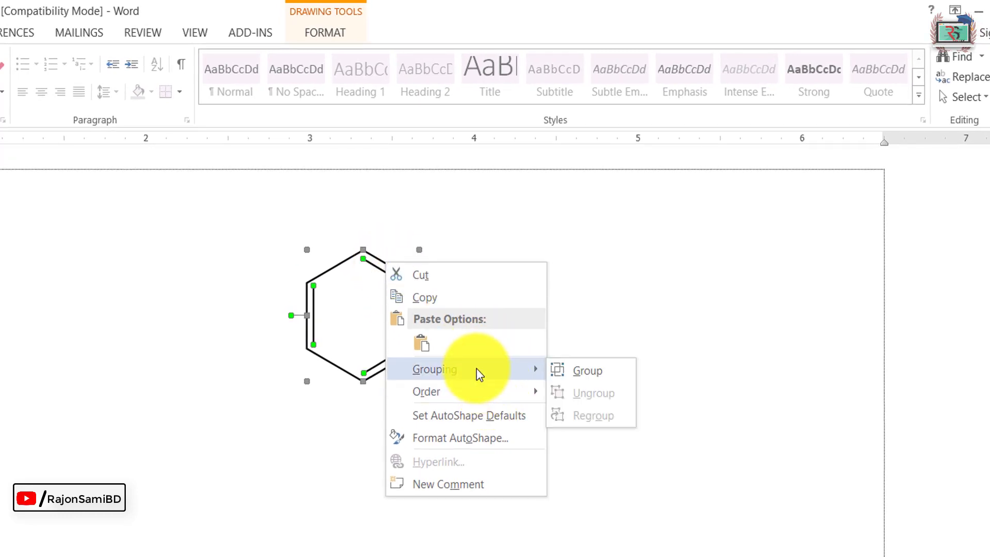
{"action": "left_click", "coordinate": [583, 373]}
{"action": "left_click", "coordinate": [429, 314]}
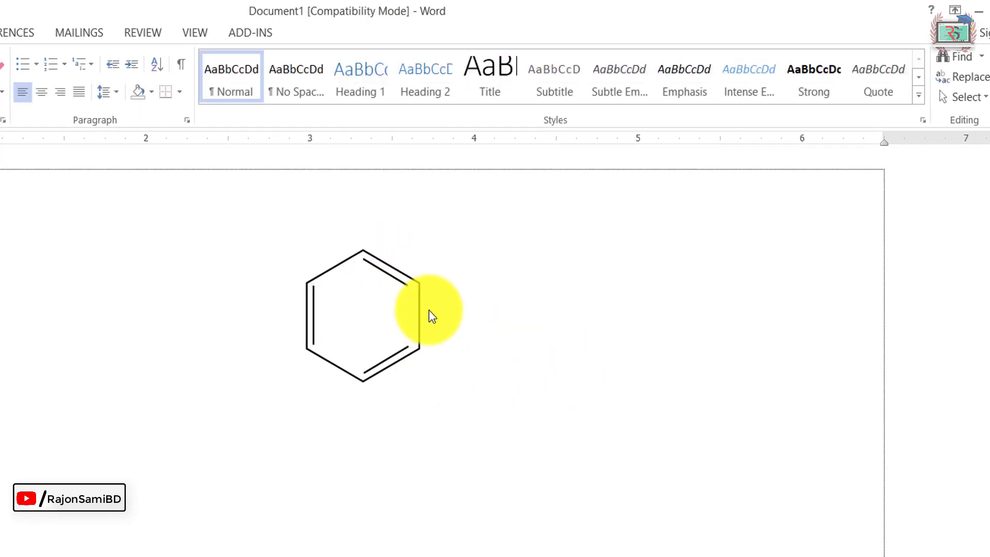
Step: Move the grouped benzene ring across the page as one object and place it just below the first text line
{"action": "left_click_drag", "start_coordinate": [127, 402], "coordinate": [122, 439]}
{"action": "left_click", "coordinate": [134, 467]}
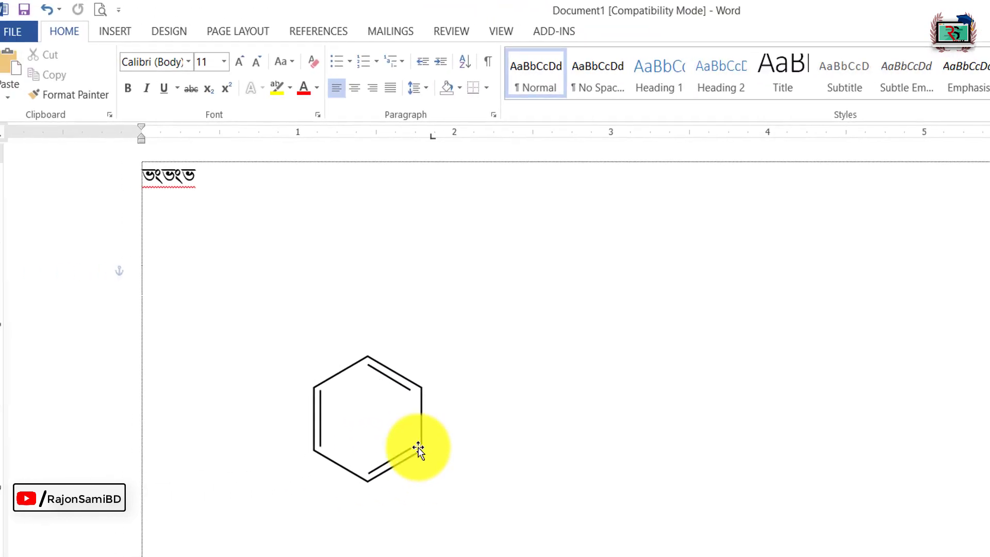
{"action": "left_click", "coordinate": [97, 399]}
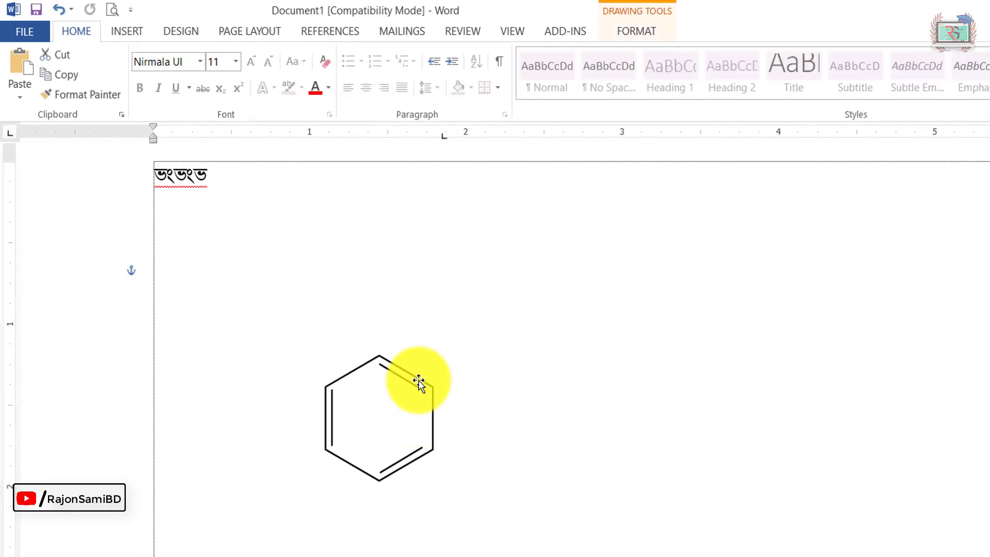
{"action": "left_click_drag", "start_coordinate": [419, 382], "coordinate": [577, 432]}
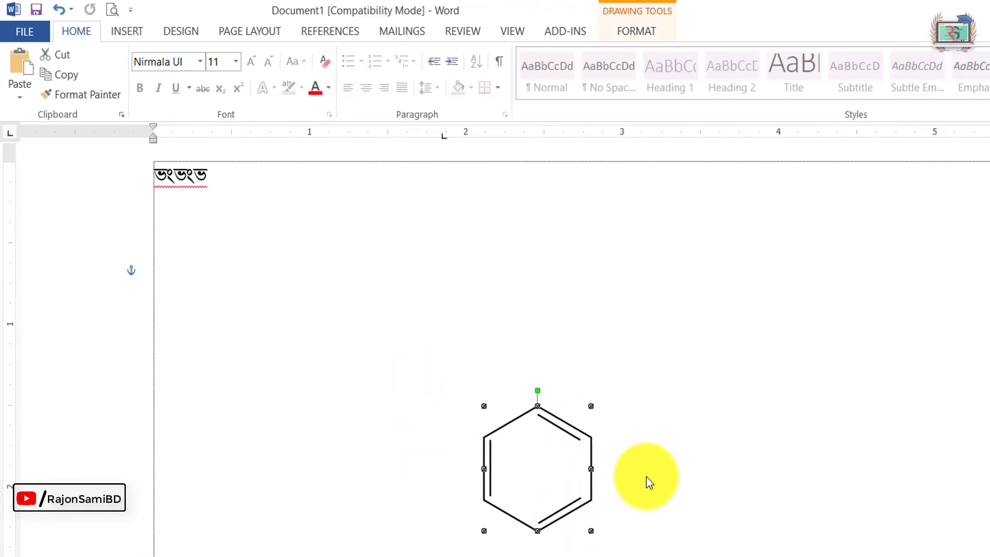
{"action": "left_click_drag", "start_coordinate": [575, 431], "coordinate": [267, 238]}
{"action": "left_click", "coordinate": [339, 299]}
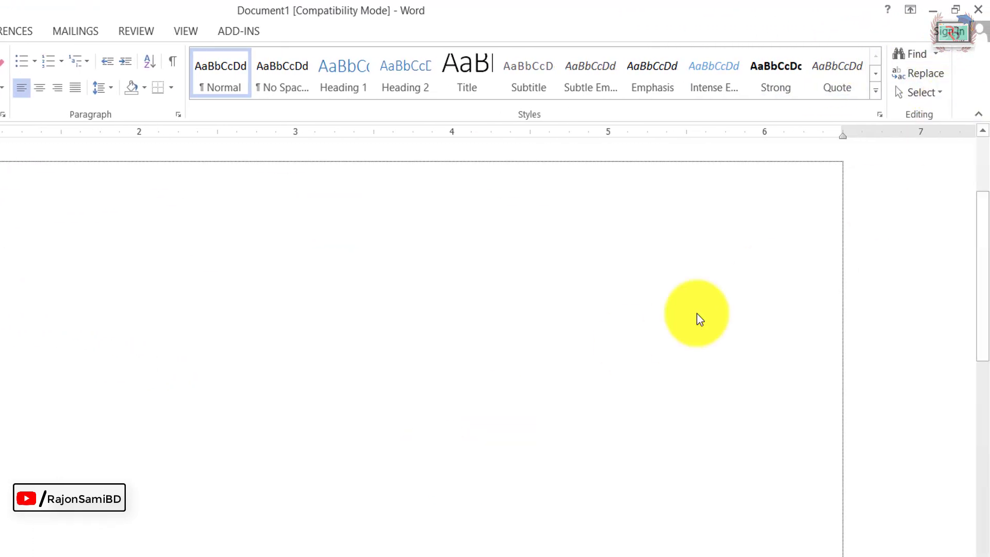
Step: Turn off Select Objects and add a second line of sample text between the first line and the benzene ring
{"action": "left_click", "coordinate": [922, 92]}
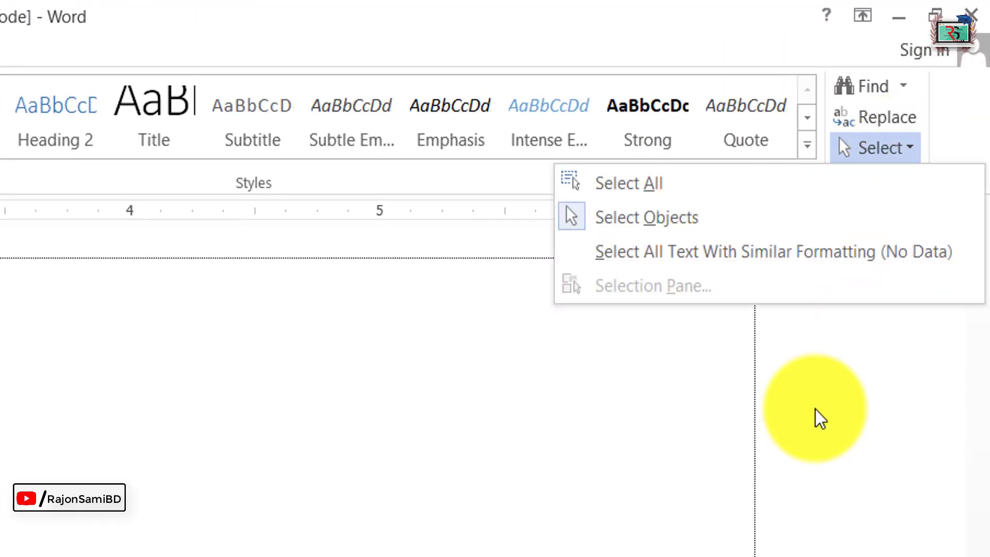
{"action": "left_click", "coordinate": [580, 224]}
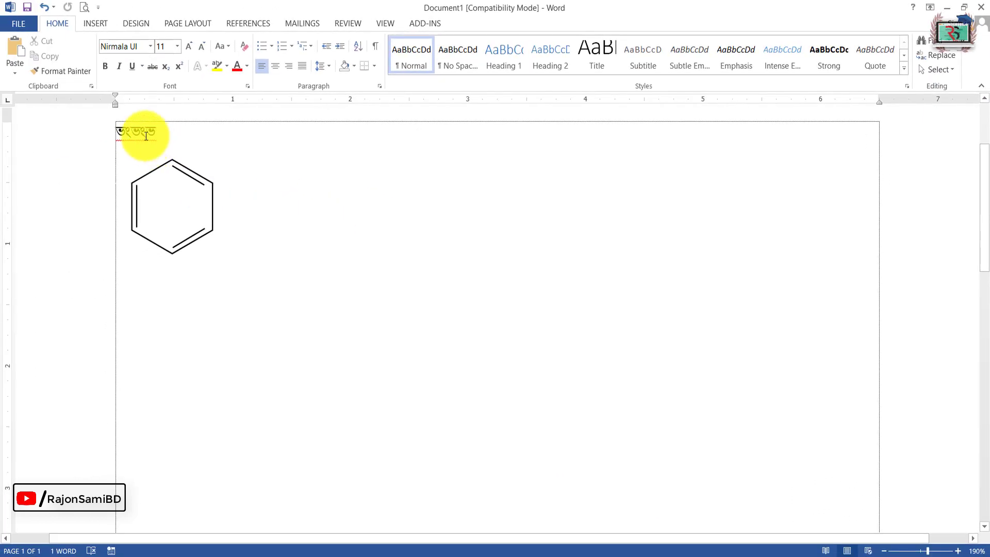
{"action": "left_click", "coordinate": [189, 131]}
{"action": "key", "text": "Return"}
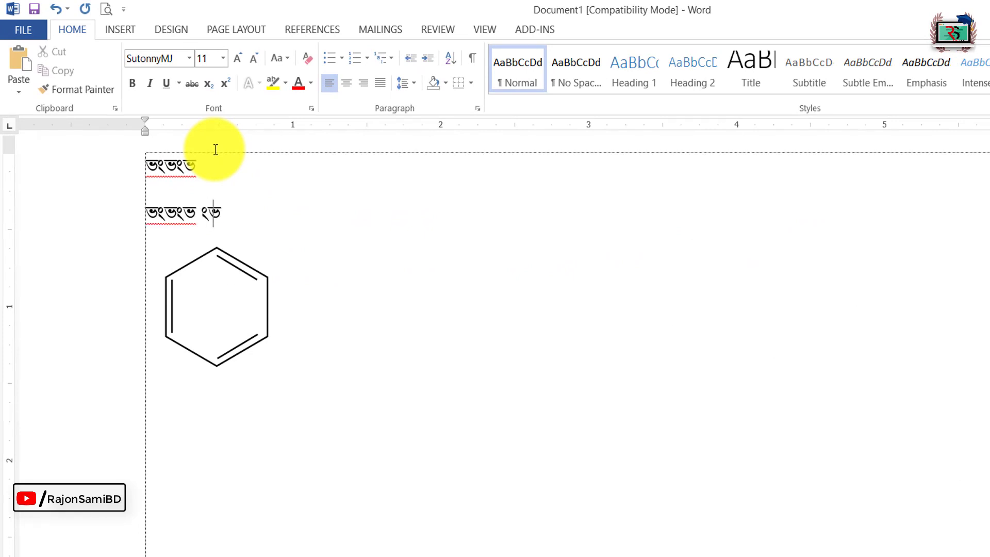
{"action": "type", "text": "f"}
Step: Try moving the grouped benzene ring away from the sample text and back up close to the first line
{"action": "left_click", "coordinate": [243, 267]}
{"action": "mouse_move", "coordinate": [243, 267]}
{"action": "left_mouse_down"}
{"action": "mouse_move", "coordinate": [222, 201]}
{"action": "mouse_move", "coordinate": [341, 378]}
{"action": "left_mouse_up"}
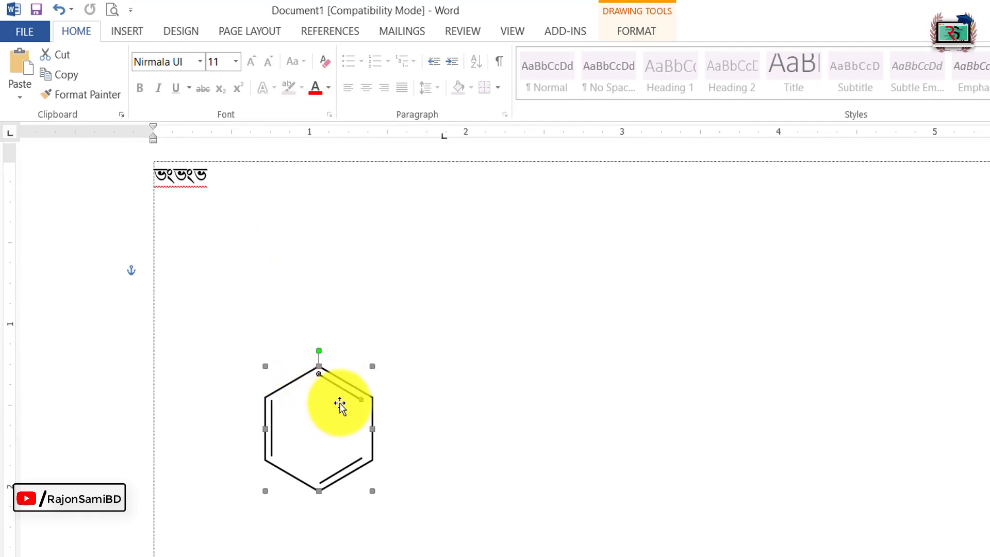
{"action": "left_click_drag", "start_coordinate": [336, 386], "coordinate": [242, 232]}
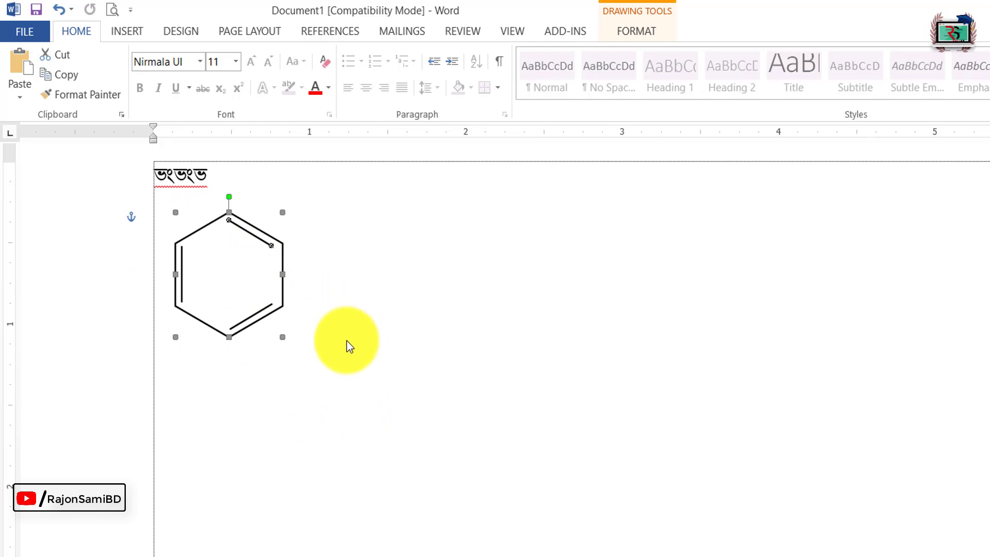
{"action": "left_click", "coordinate": [215, 178]}
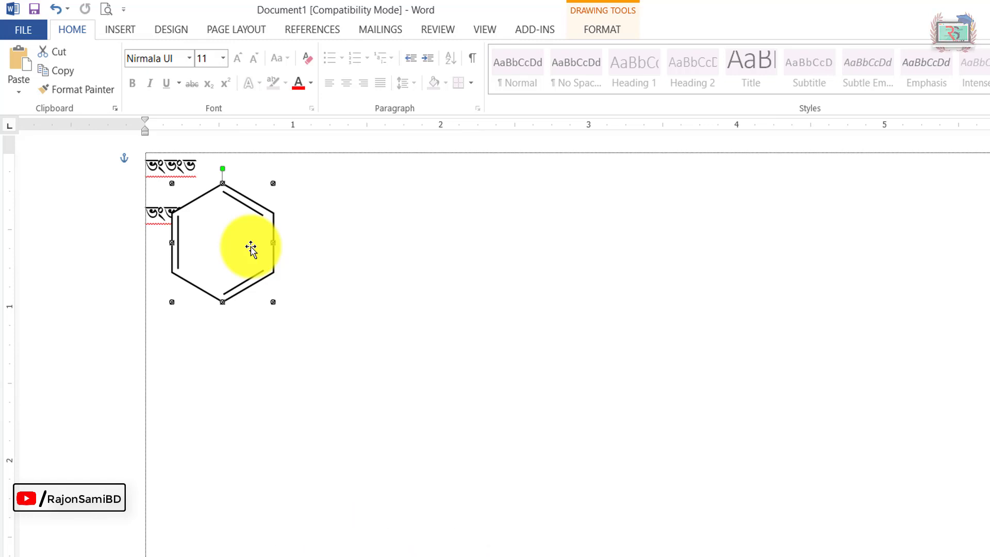
{"action": "left_click", "coordinate": [296, 334]}
{"action": "left_click", "coordinate": [265, 214]}
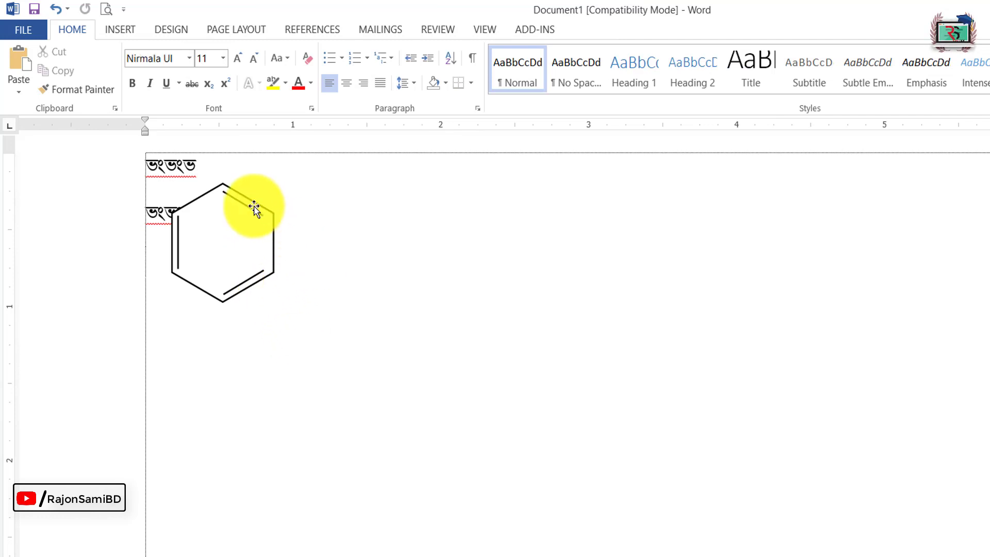
Step: Remove the benzene ring from the page and undo the last sample text entries
{"action": "key", "text": "ctrl+z"}
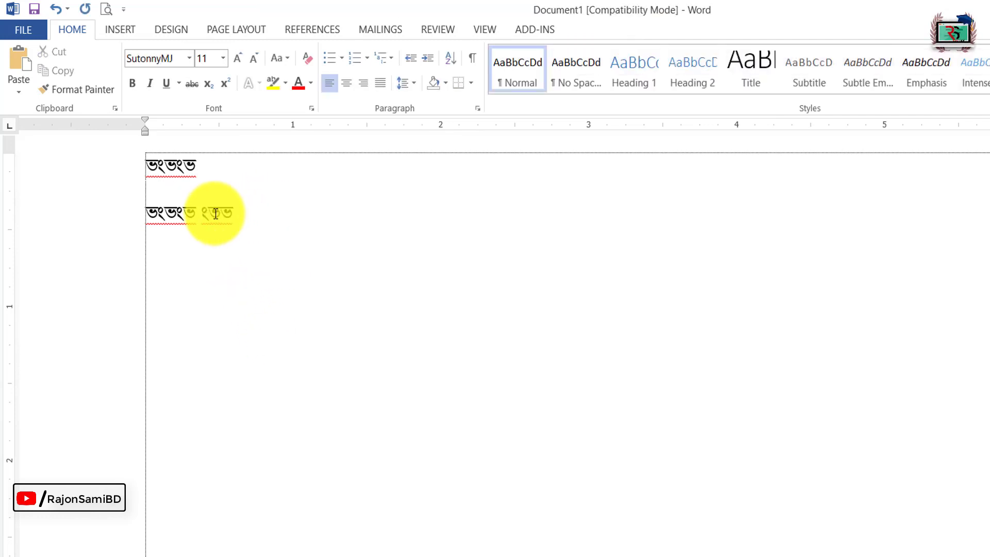
{"action": "key", "text": "ctrl+z"}
{"action": "key", "text": "ctrl+z"}
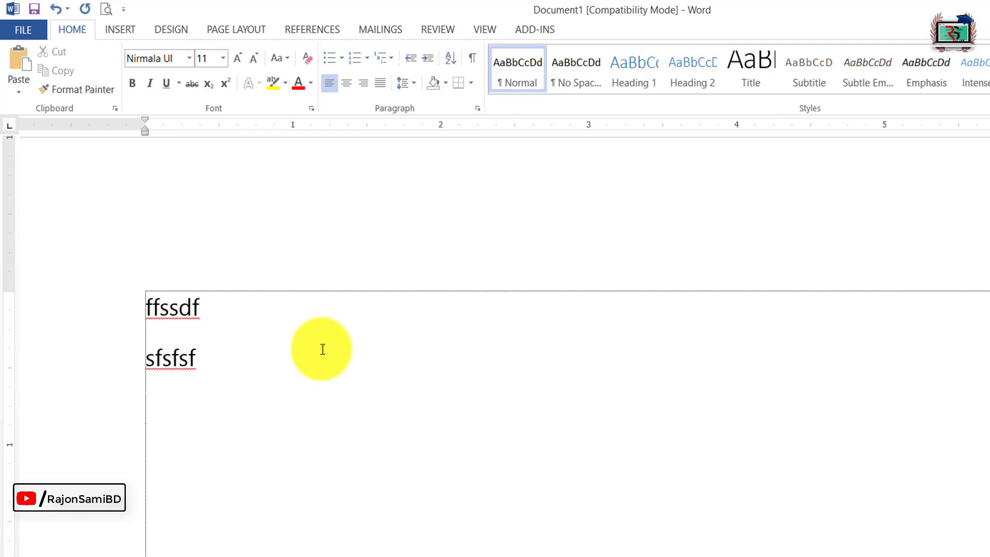
Step: Add an empty line below the "sfsfsf" line and open the Object dialog for inserting an object there
{"action": "left_click", "coordinate": [213, 353]}
{"action": "key", "text": "Return"}
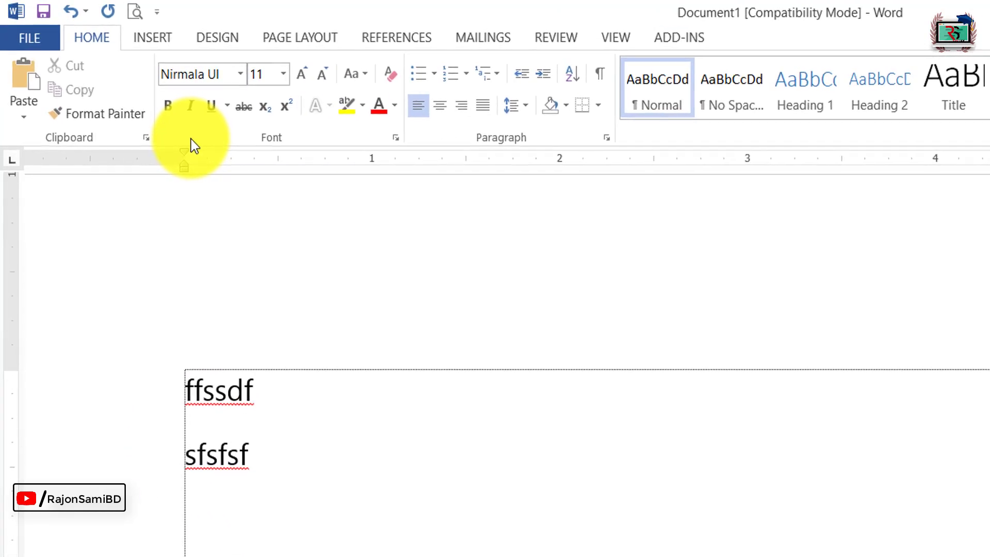
{"action": "left_click", "coordinate": [159, 41]}
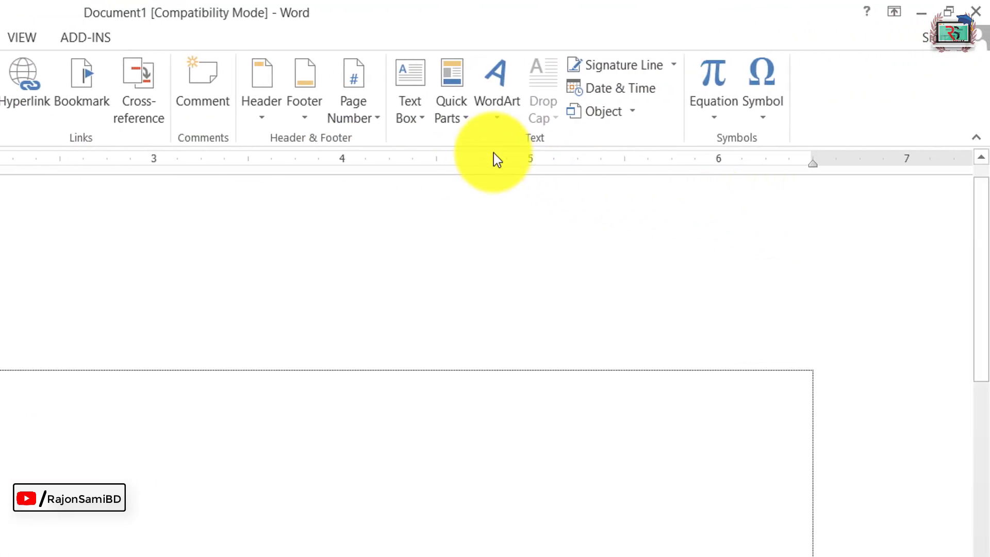
{"action": "left_click", "coordinate": [596, 119]}
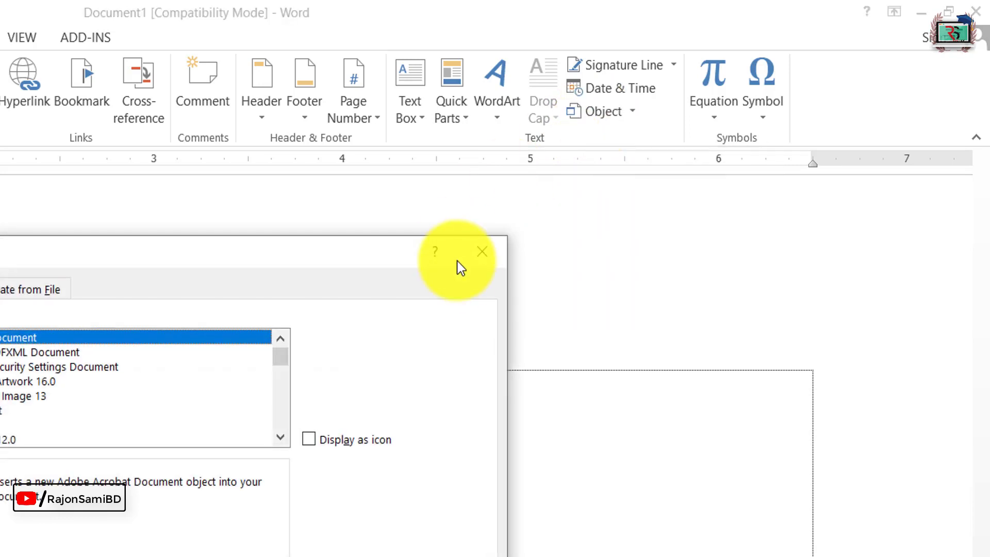
{"action": "left_click", "coordinate": [491, 247]}
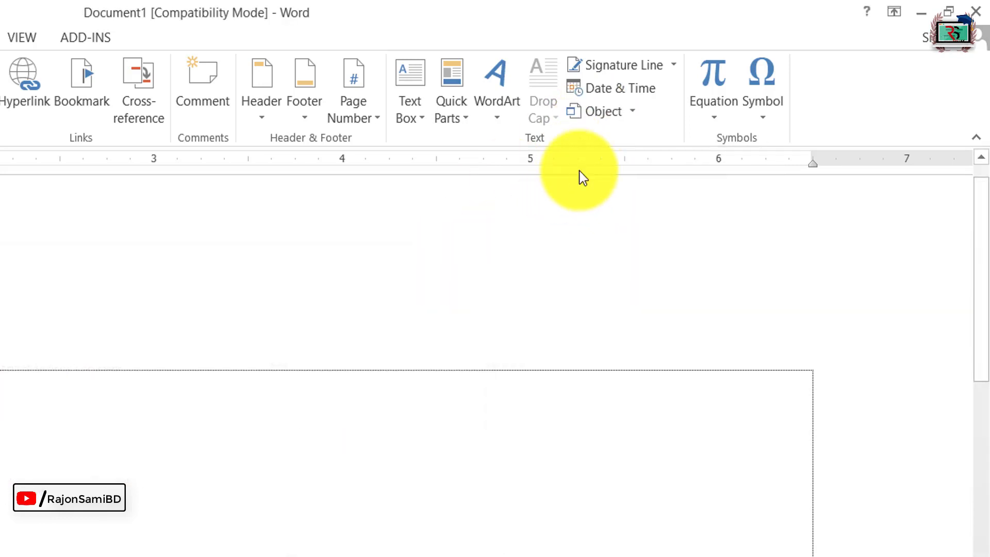
{"action": "left_click", "coordinate": [634, 112]}
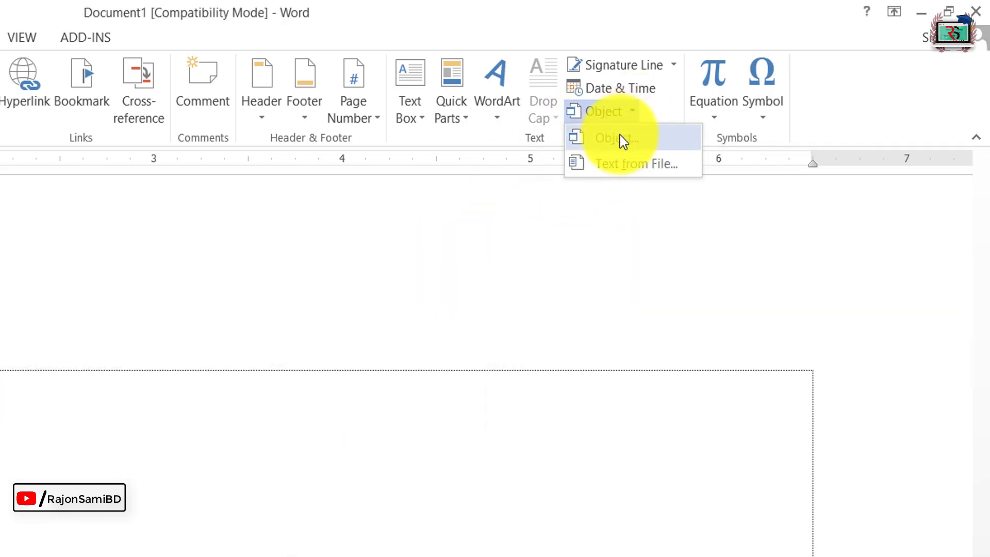
{"action": "left_click", "coordinate": [589, 140]}
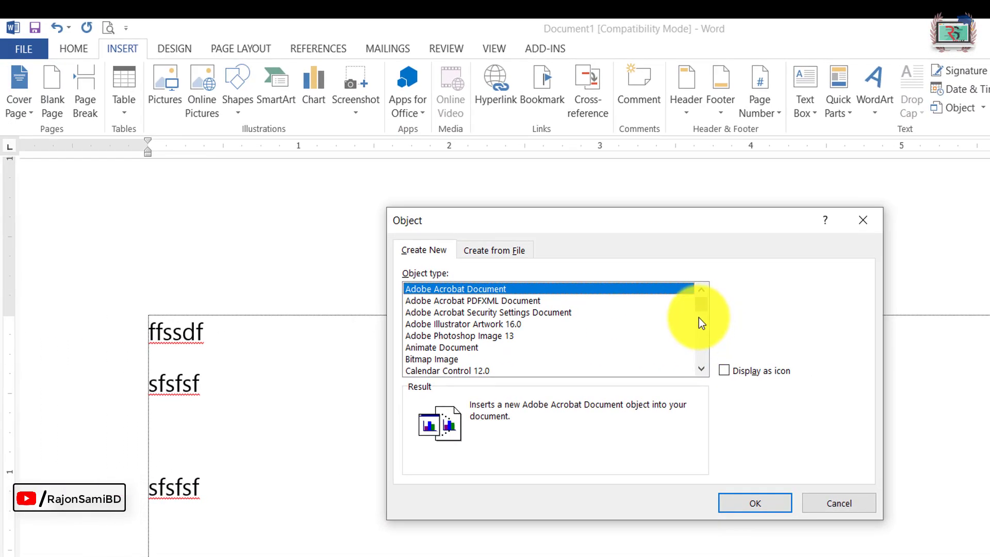
Step: Choose Microsoft Office Word Document as the object type and create the embedded object
{"action": "left_click", "coordinate": [701, 371]}
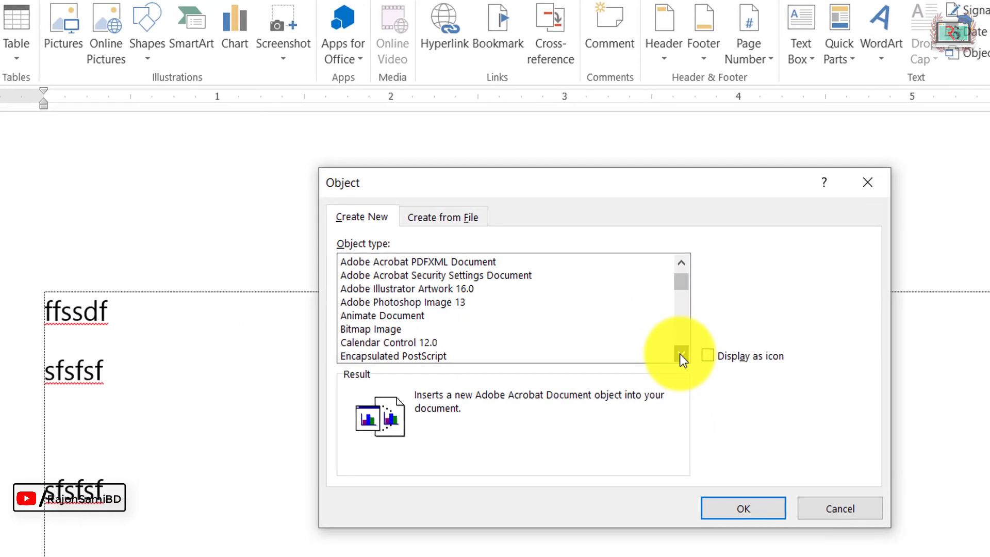
{"action": "left_click", "coordinate": [701, 371]}
{"action": "left_click", "coordinate": [701, 370]}
{"action": "left_click", "coordinate": [701, 371]}
{"action": "left_click", "coordinate": [702, 371]}
{"action": "left_click", "coordinate": [691, 344]}
{"action": "left_click", "coordinate": [691, 345]}
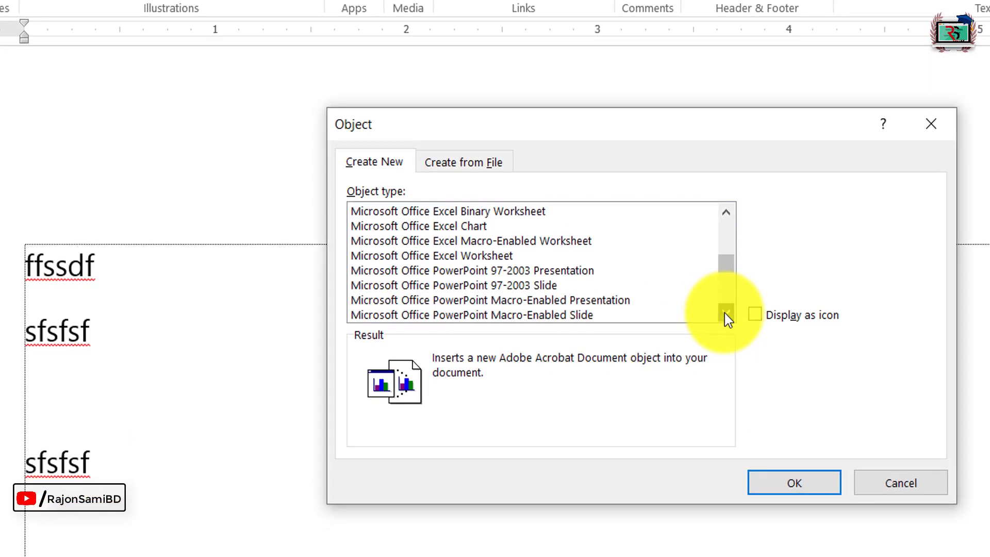
{"action": "left_click", "coordinate": [690, 344]}
{"action": "left_click", "coordinate": [690, 345]}
{"action": "left_click", "coordinate": [726, 313]}
{"action": "left_click", "coordinate": [726, 312]}
{"action": "left_click", "coordinate": [726, 313]}
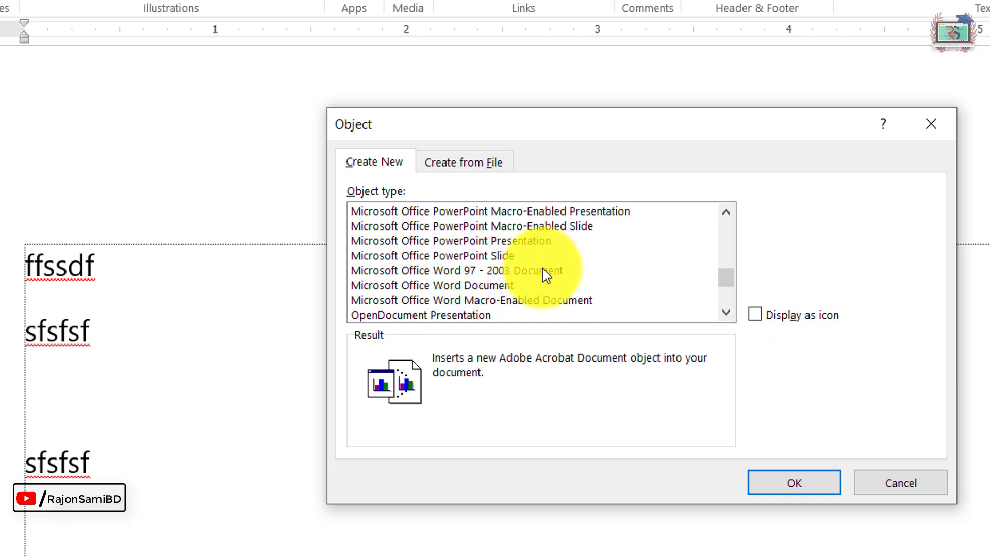
{"action": "left_click", "coordinate": [484, 284]}
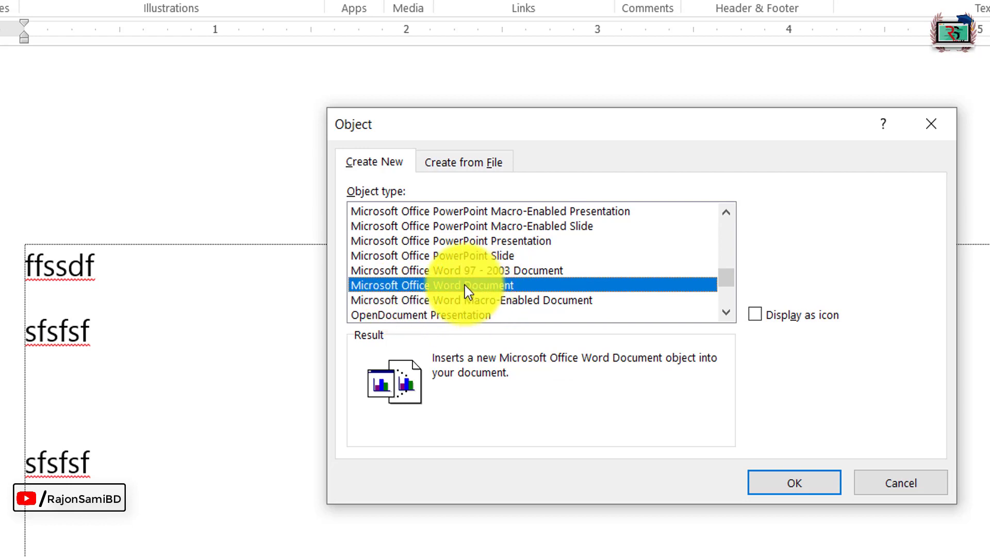
{"action": "left_click", "coordinate": [817, 483]}
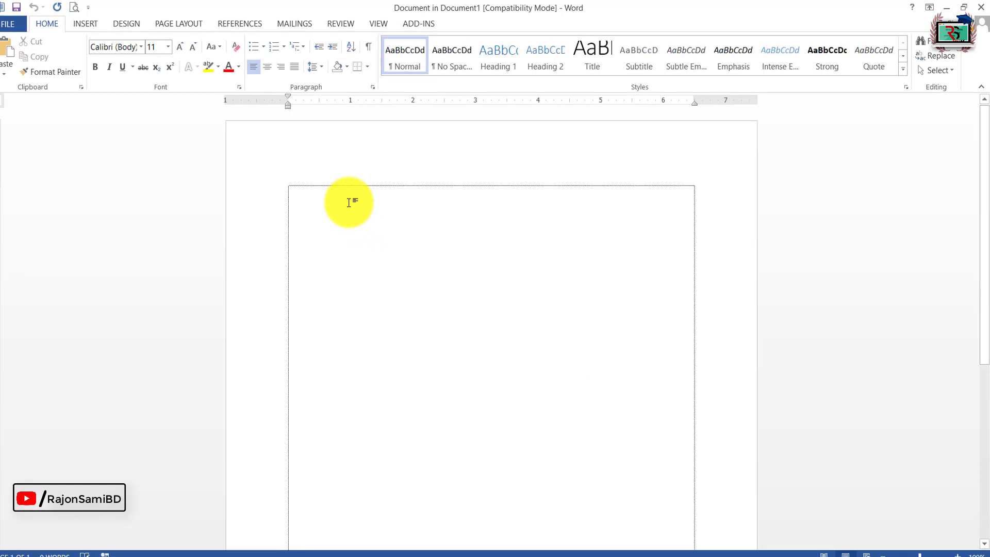
Step: Enter "rwrewrrb" in the embedded document, close it, and narrow the object's frame to about 2.1 inches wide
{"action": "type", "text": "rw"}
{"action": "type", "text": "rewrrb"}
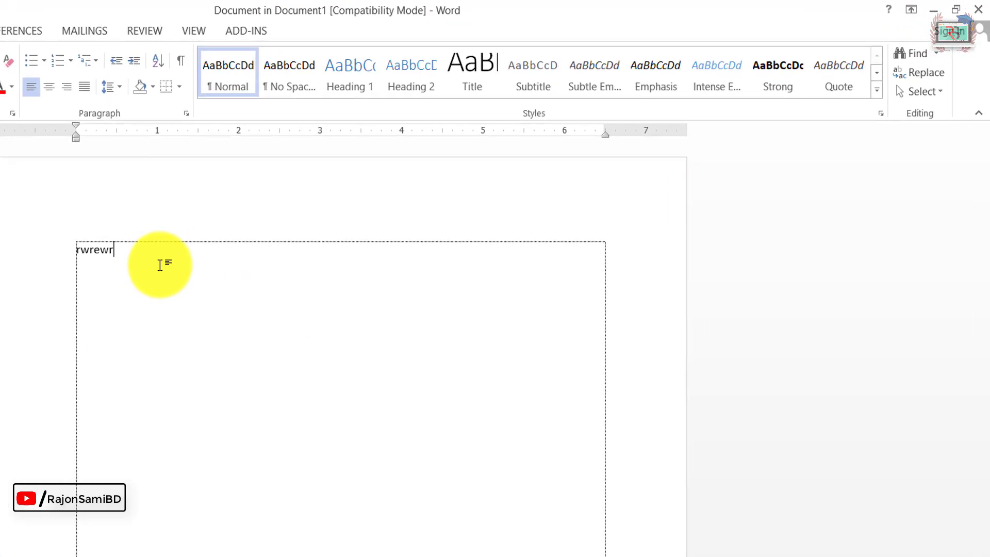
{"action": "left_click", "coordinate": [985, 7]}
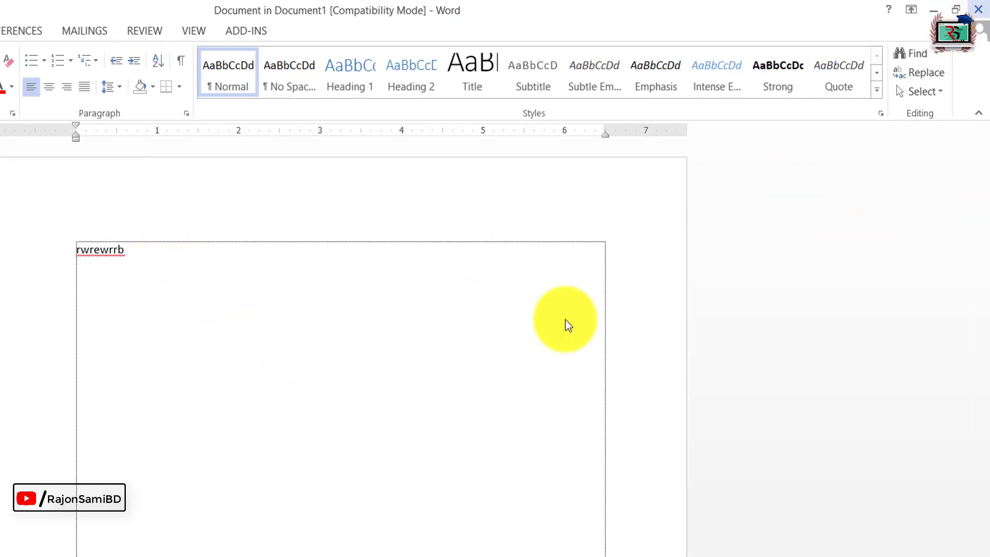
{"action": "left_click_drag", "start_coordinate": [877, 330], "coordinate": [359, 331]}
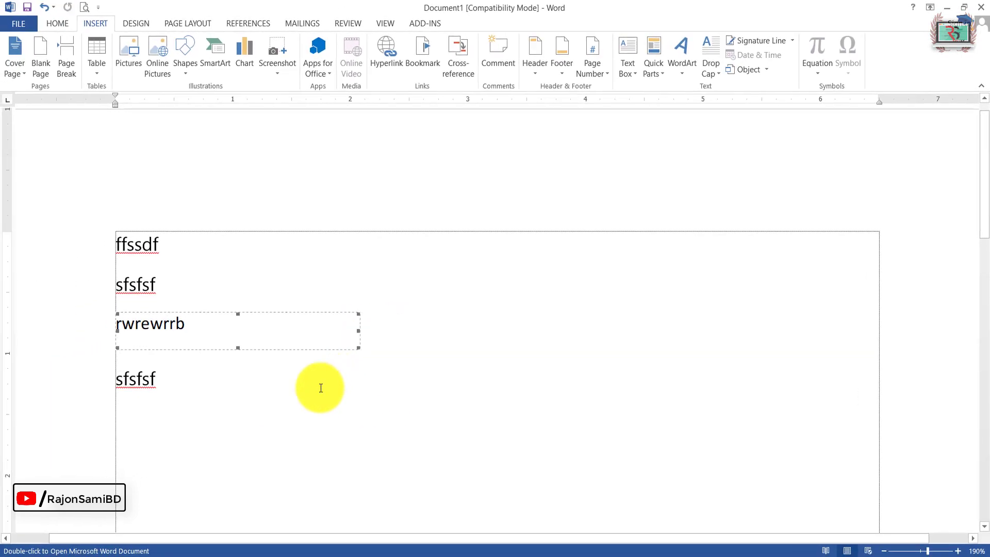
{"action": "left_click", "coordinate": [321, 386]}
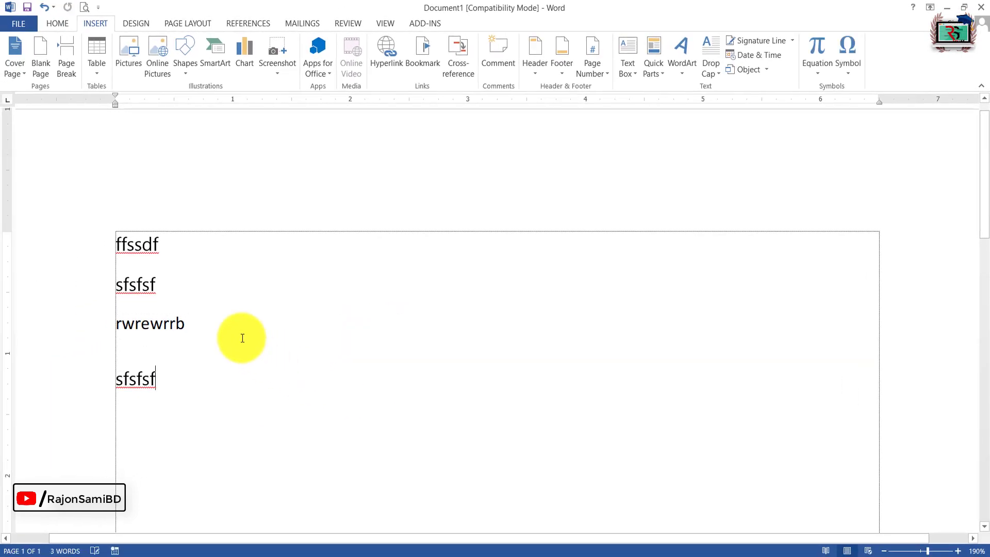
Step: Reopen the embedded document, draw a rectangle about 0.9 by 0.6 inch below the "rwrewrrb" text, and return to the main document
{"action": "double_click", "coordinate": [146, 326]}
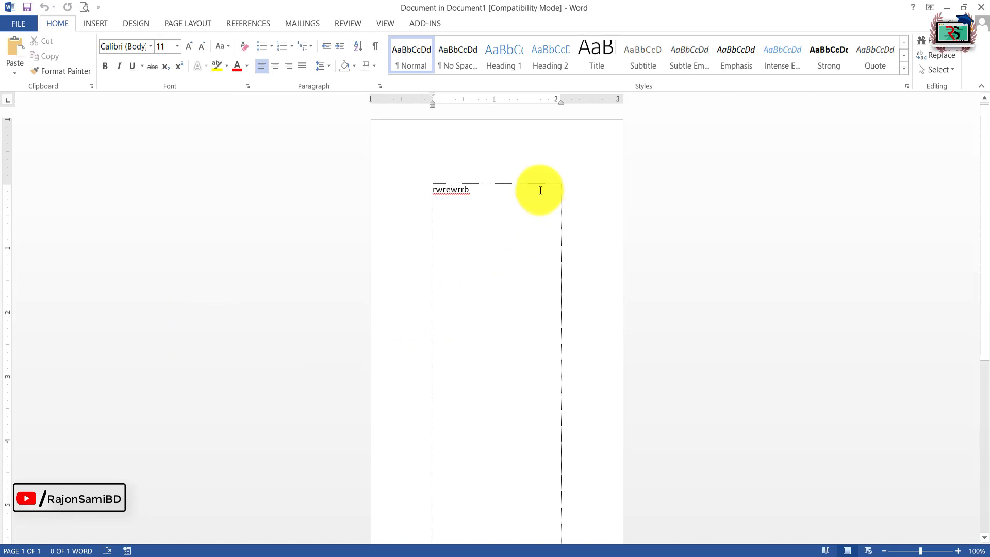
{"action": "left_click", "coordinate": [95, 25]}
{"action": "left_click", "coordinate": [187, 61]}
{"action": "left_click", "coordinate": [209, 100]}
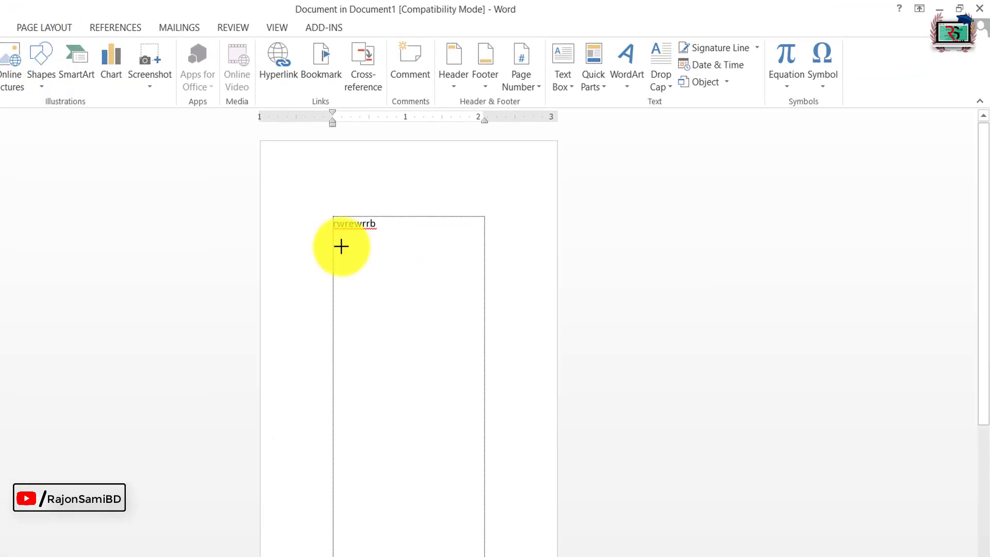
{"action": "left_click_drag", "start_coordinate": [341, 247], "coordinate": [405, 286]}
{"action": "left_click", "coordinate": [643, 246]}
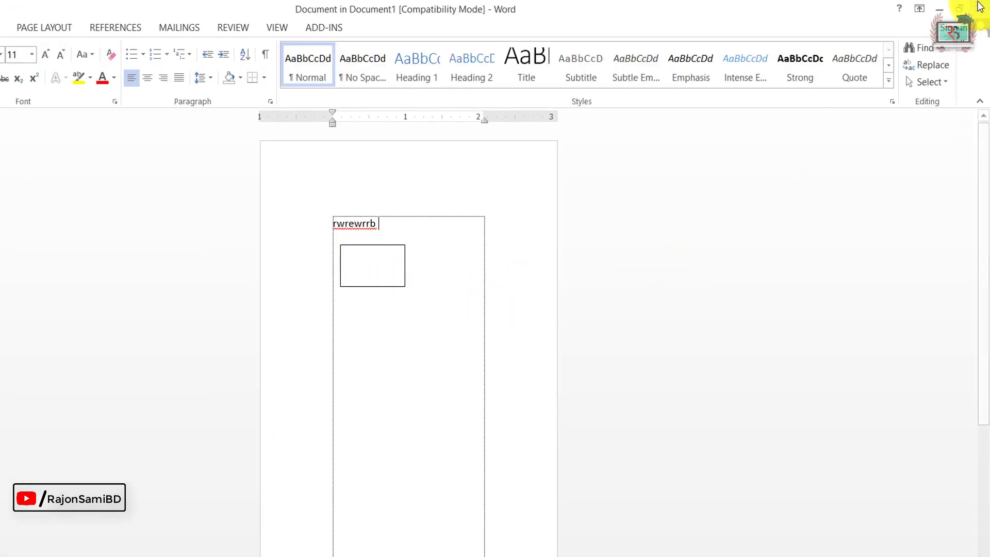
{"action": "left_click", "coordinate": [980, 9]}
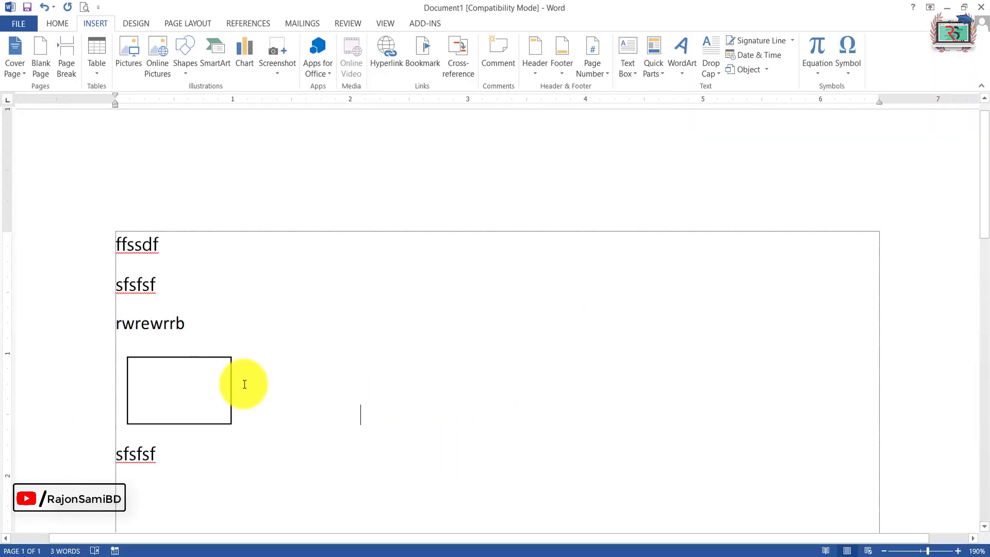
Step: Add an empty line above the embedded object and indent the object's line by half an inch
{"action": "left_click", "coordinate": [175, 373]}
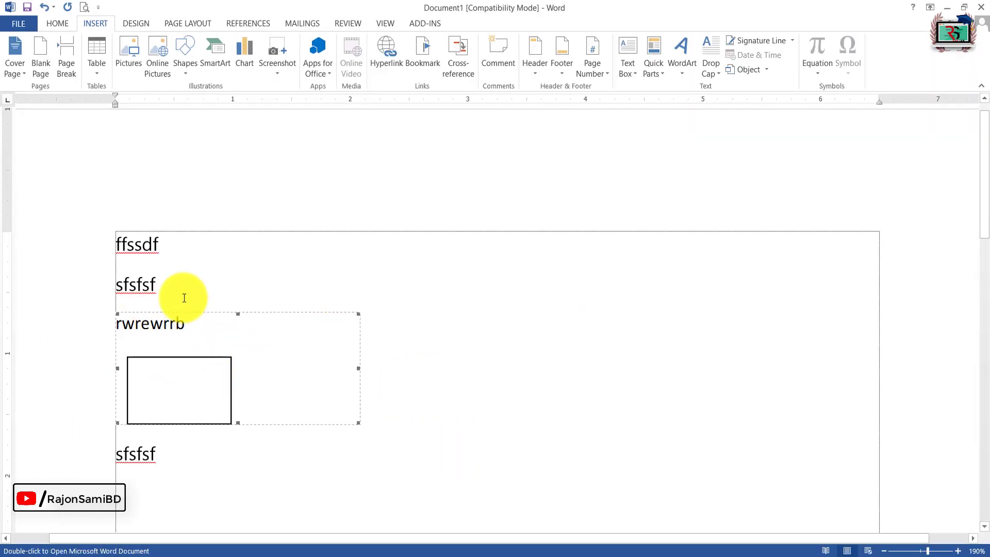
{"action": "left_click", "coordinate": [193, 281]}
{"action": "key", "text": "Return"}
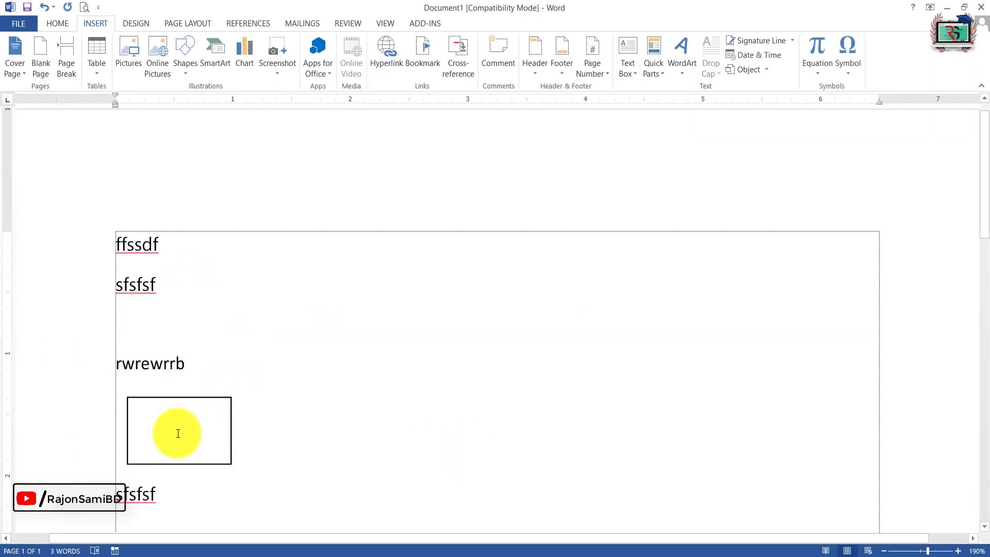
{"action": "left_click", "coordinate": [150, 441]}
{"action": "key", "text": "Left"}
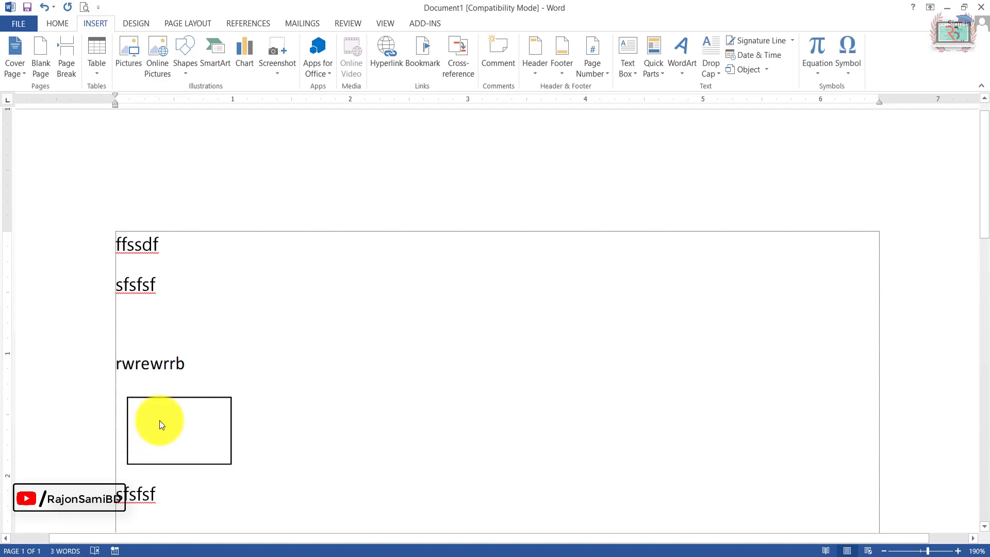
{"action": "key", "text": "Tab"}
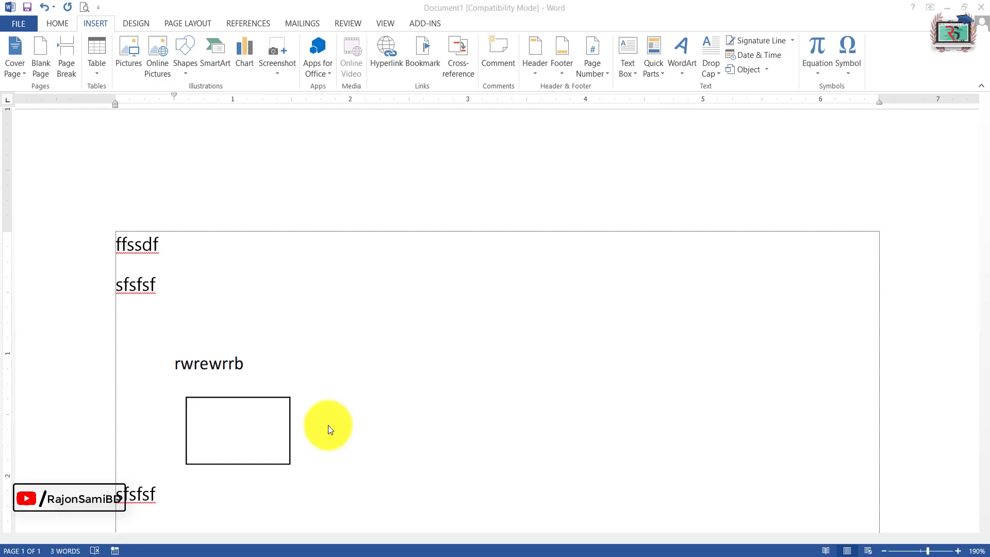
Step: Delete the embedded object and insert a new Microsoft Office Word Document object in its place
{"action": "left_click", "coordinate": [264, 412]}
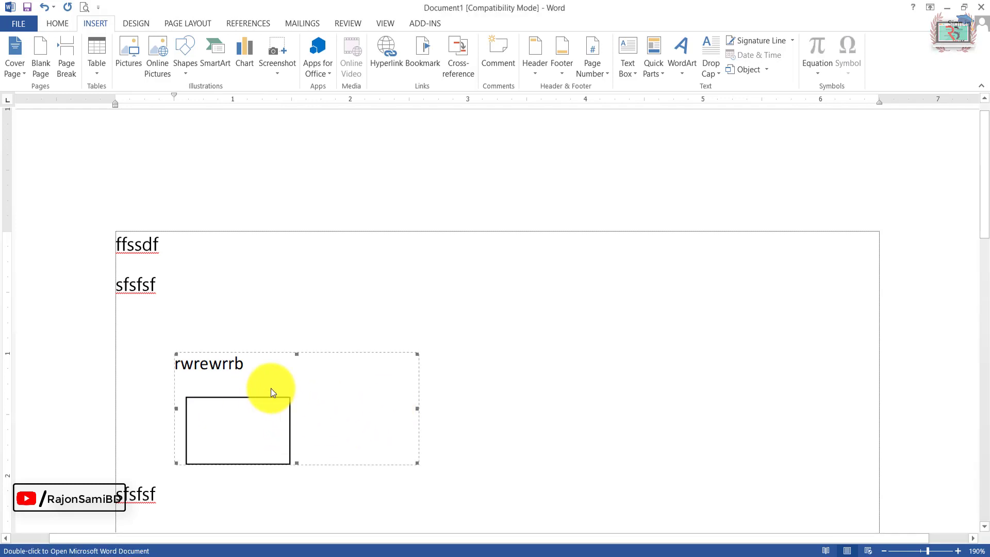
{"action": "key", "text": "Delete"}
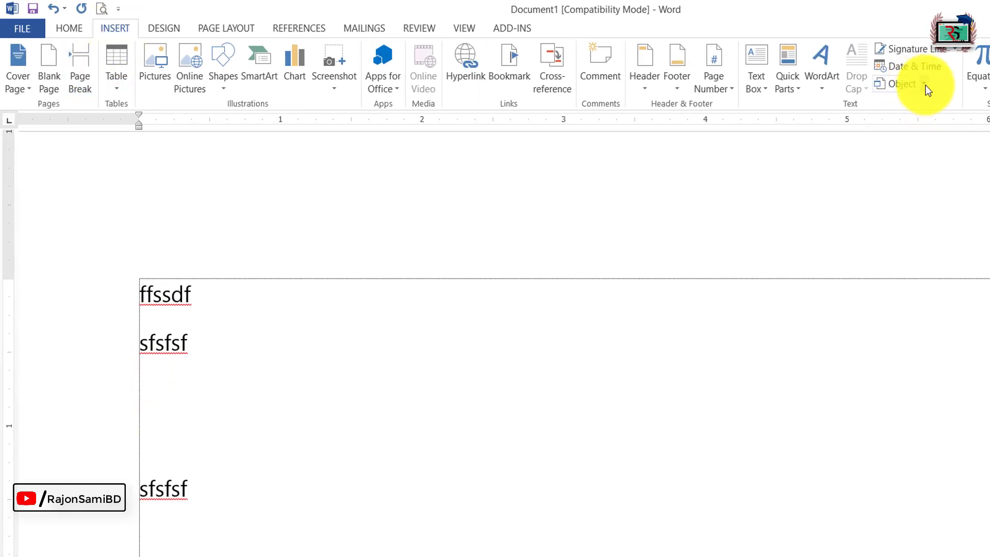
{"action": "left_click", "coordinate": [906, 86]}
{"action": "left_click_drag", "start_coordinate": [663, 270], "coordinate": [658, 309]}
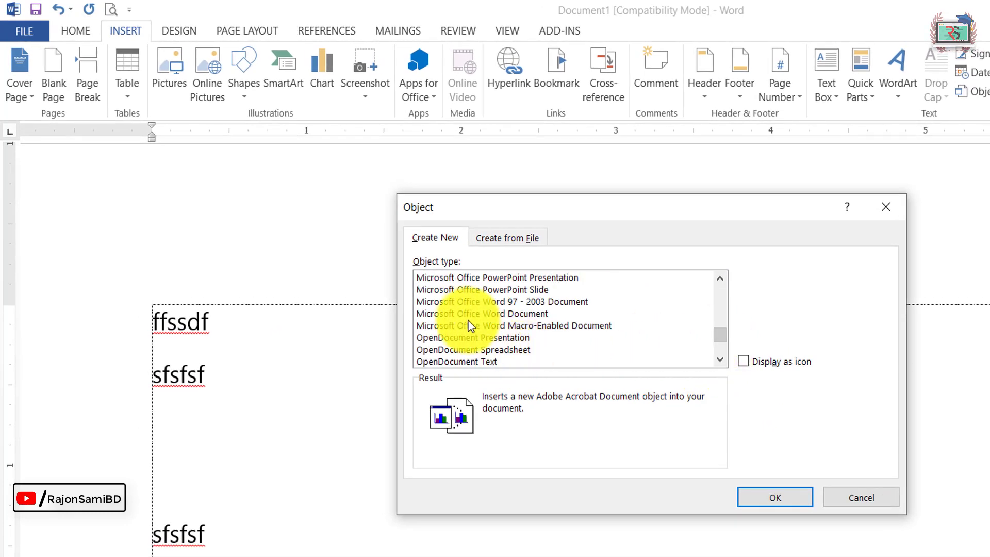
{"action": "left_click", "coordinate": [465, 314]}
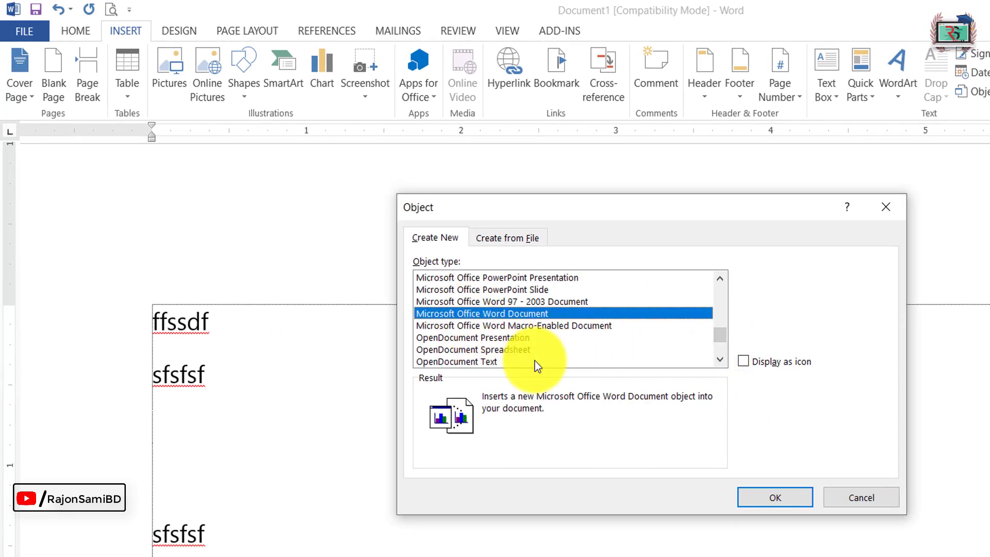
{"action": "left_click", "coordinate": [779, 497]}
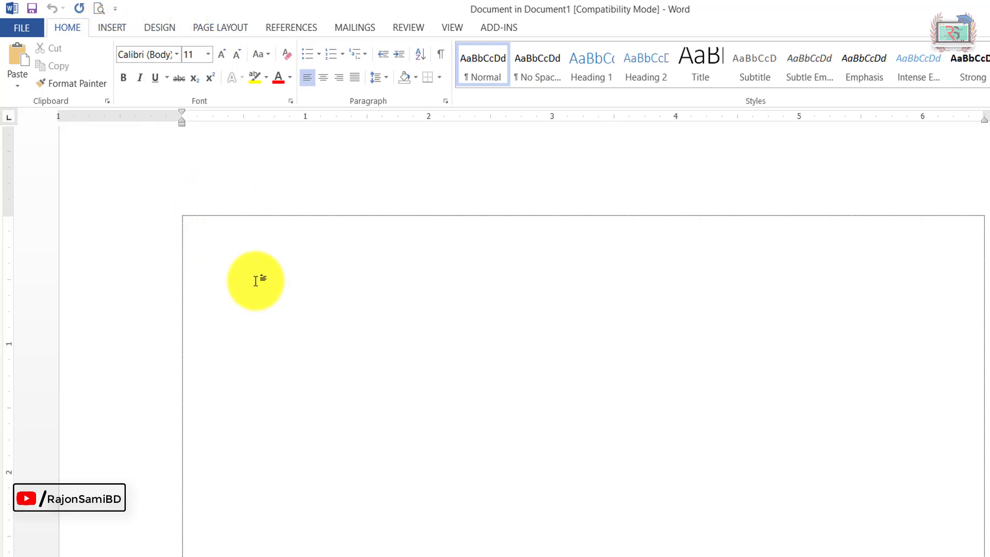
Step: Paste the benzene and naphthalene reference picture into the embedded document and place it about 2.2 inches below the top margin
{"action": "key", "text": "ctrl+v"}
{"action": "left_click", "coordinate": [981, 62]}
{"action": "left_click_drag", "start_coordinate": [451, 143], "coordinate": [410, 422]}
{"action": "left_click", "coordinate": [817, 210]}
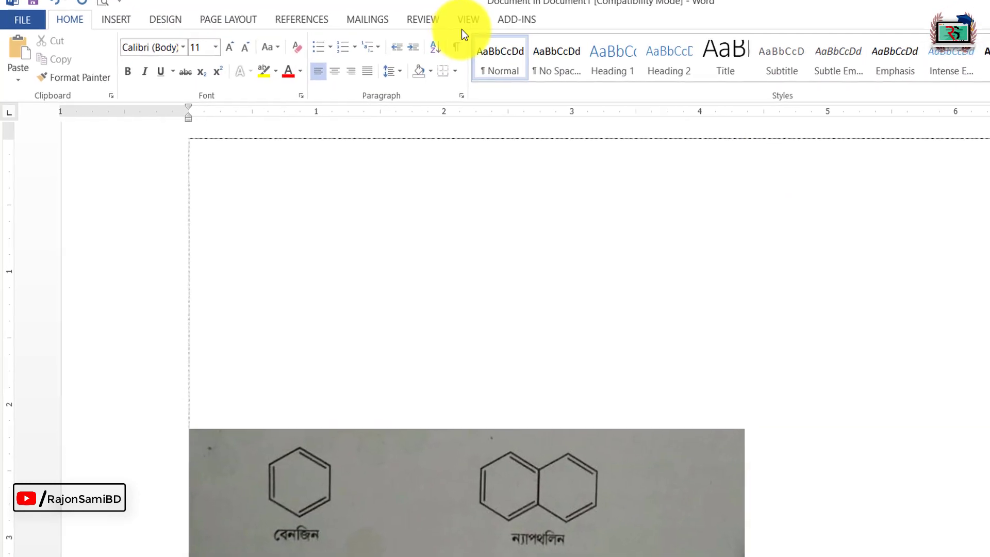
Step: Draw a hexagon about 0.75 by 0.6 inch above the reference picture and rotate it so a corner points up
{"action": "left_click", "coordinate": [112, 27]}
{"action": "left_click", "coordinate": [243, 62]}
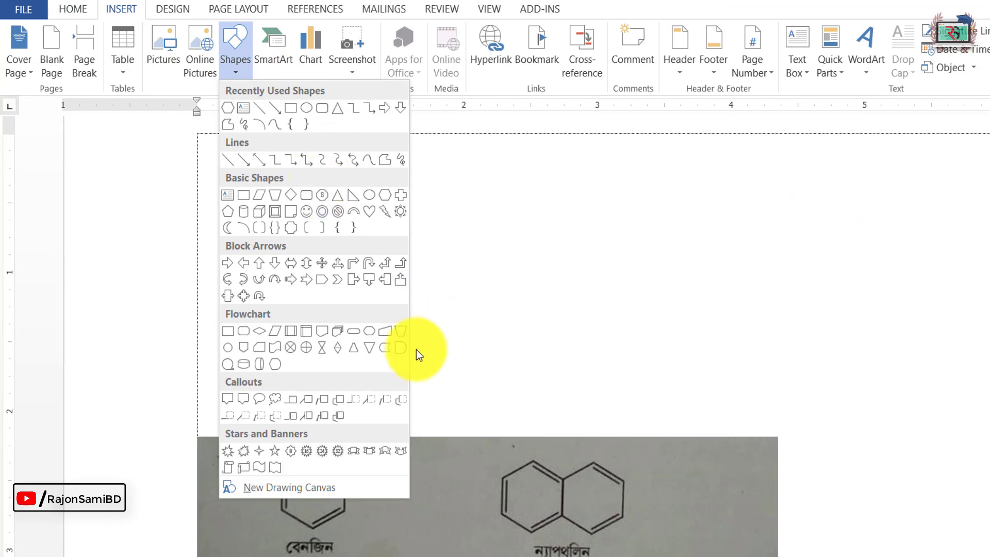
{"action": "left_click", "coordinate": [405, 208]}
{"action": "left_click_drag", "start_coordinate": [322, 235], "coordinate": [450, 324]}
{"action": "left_click_drag", "start_coordinate": [386, 221], "coordinate": [426, 267]}
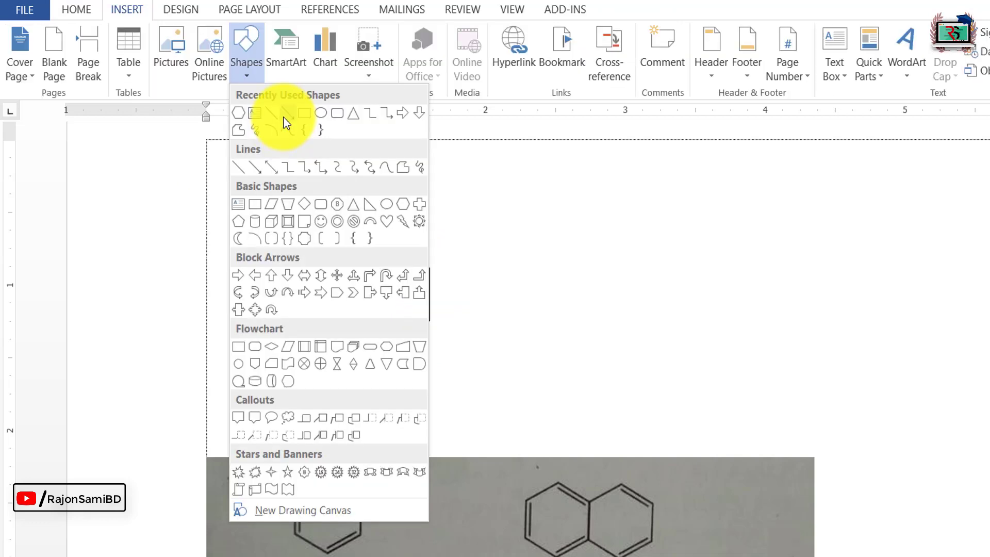
Step: Draw three inner double-bond lines parallel to the hexagon's left, upper-right and lower-right sides
{"action": "left_click", "coordinate": [275, 116]}
{"action": "left_click_drag", "start_coordinate": [348, 270], "coordinate": [348, 320]}
{"action": "left_click", "coordinate": [246, 62]}
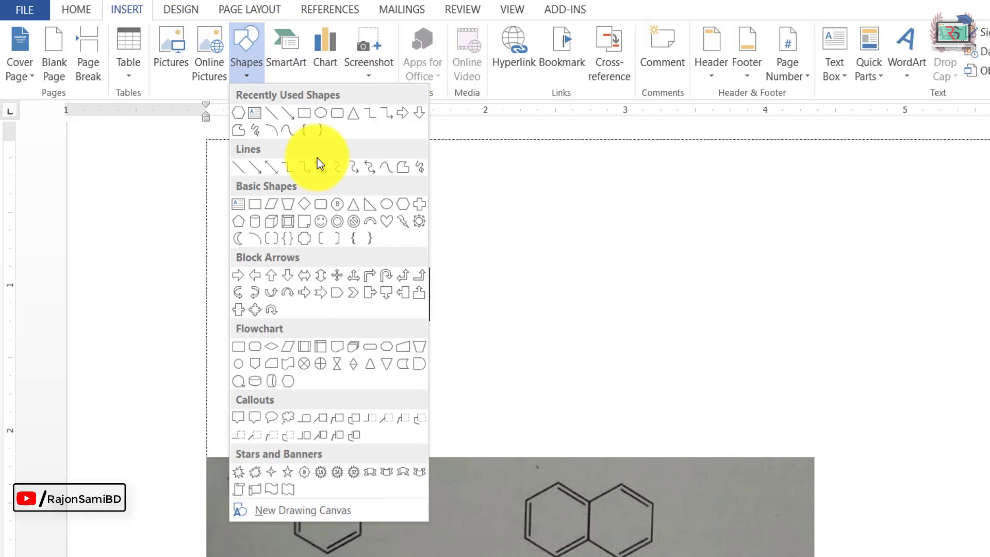
{"action": "left_click", "coordinate": [272, 113]}
{"action": "left_click_drag", "start_coordinate": [386, 250], "coordinate": [418, 269]}
{"action": "left_click", "coordinate": [51, 37]}
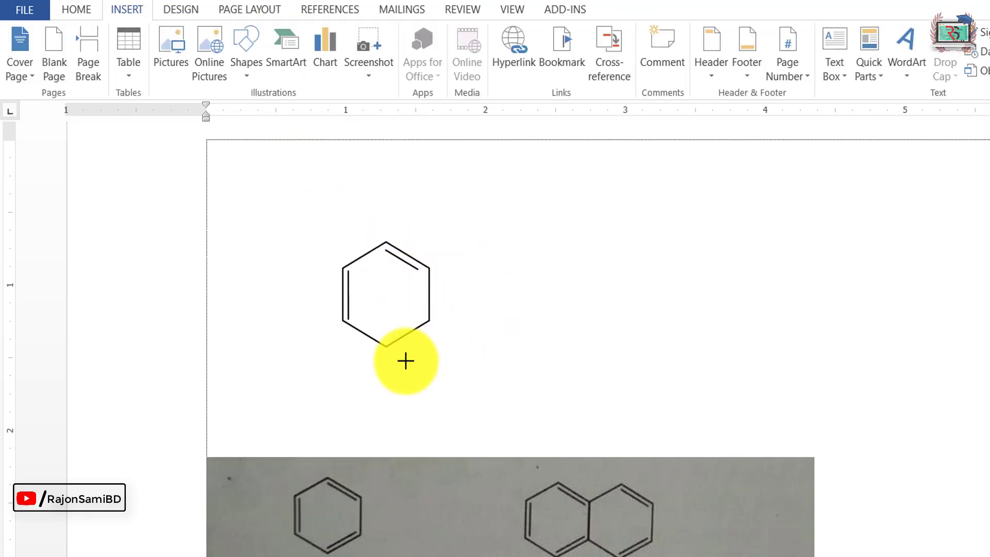
{"action": "left_click_drag", "start_coordinate": [387, 338], "coordinate": [422, 315]}
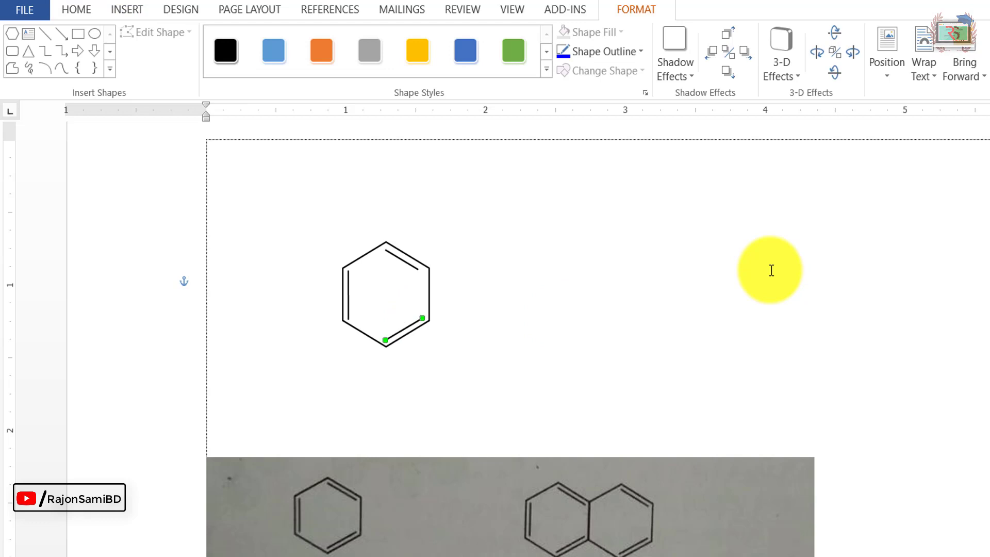
{"action": "left_click", "coordinate": [403, 259]}
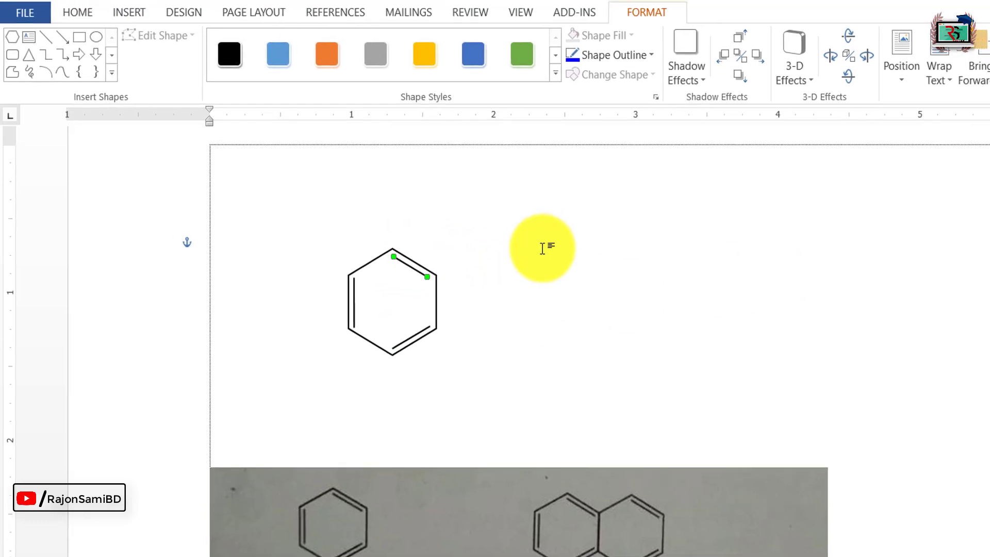
{"action": "left_click", "coordinate": [545, 365]}
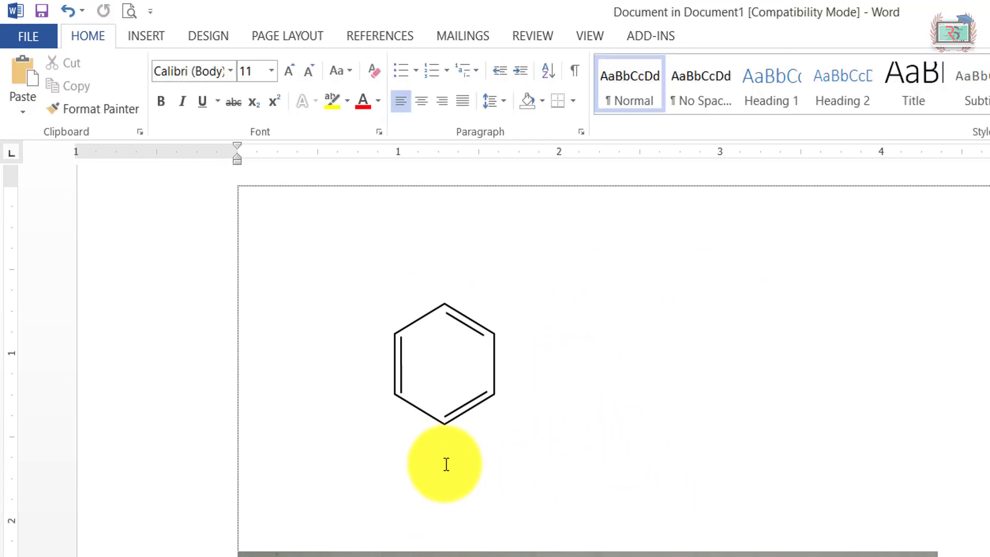
Step: Draw a text box 1.26 inches wide and 0.45 inch high just below the hexagon
{"action": "left_click", "coordinate": [149, 36]}
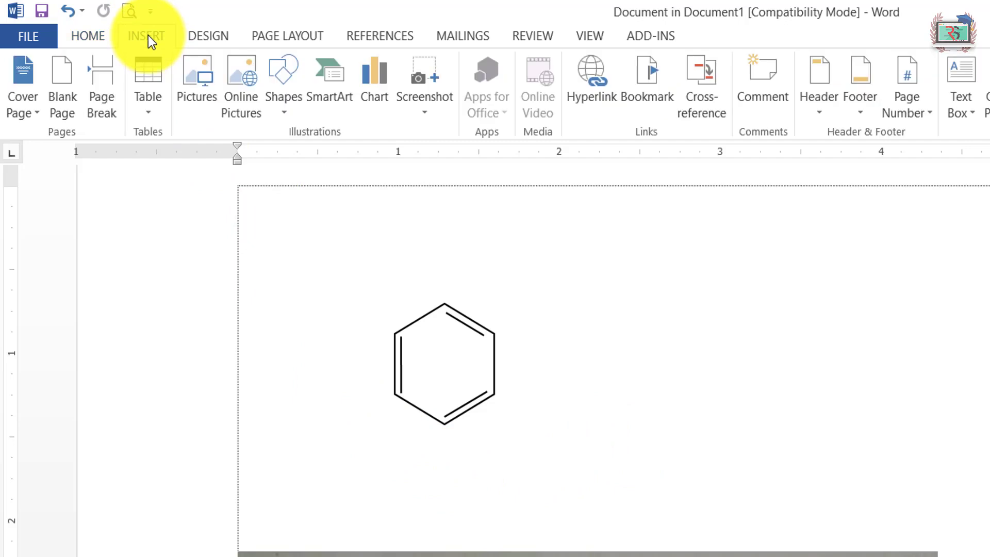
{"action": "left_click", "coordinate": [294, 116]}
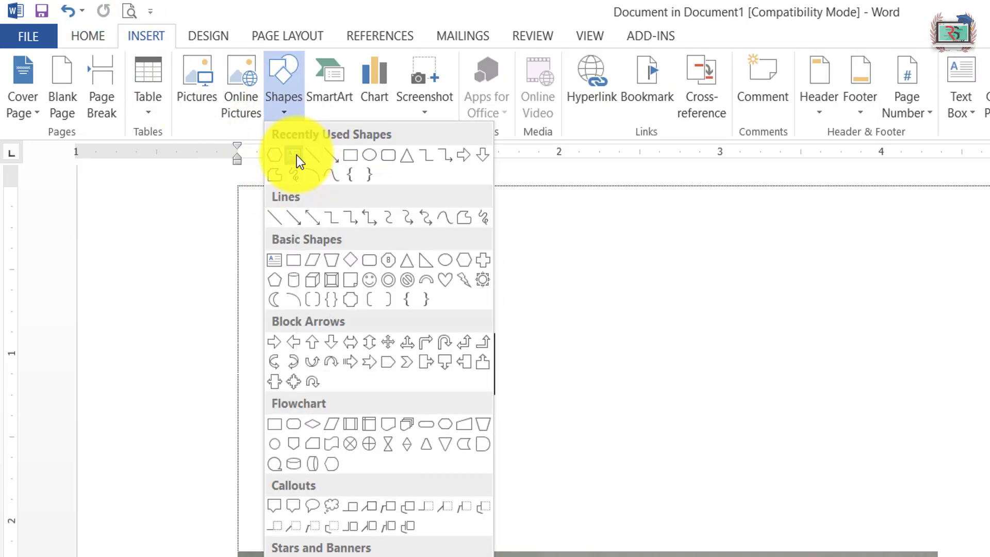
{"action": "left_click", "coordinate": [295, 156]}
{"action": "mouse_move", "coordinate": [369, 438]}
{"action": "left_mouse_down"}
{"action": "mouse_move", "coordinate": [587, 512]}
{"action": "mouse_move", "coordinate": [572, 512]}
{"action": "left_mouse_up"}
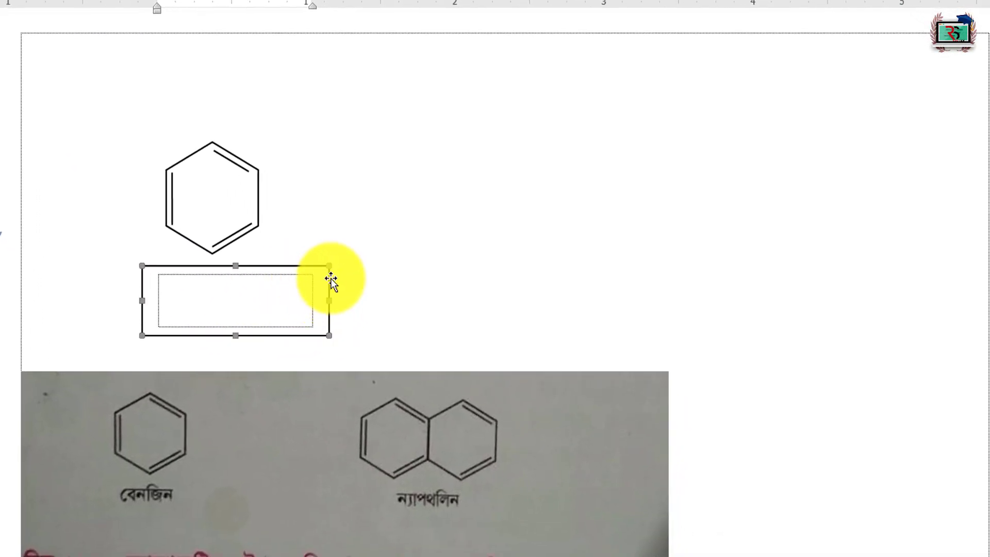
{"action": "right_click", "coordinate": [331, 281]}
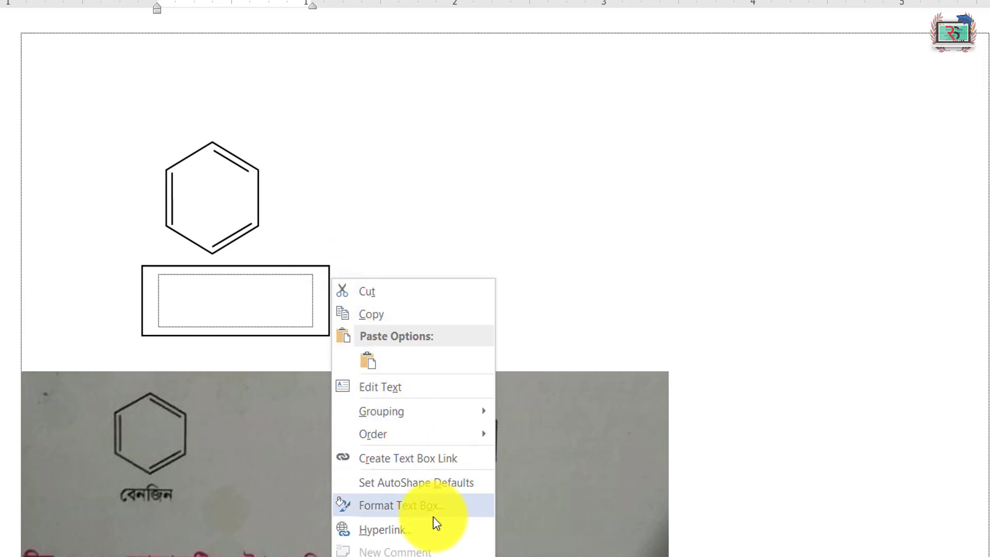
{"action": "left_click", "coordinate": [434, 517]}
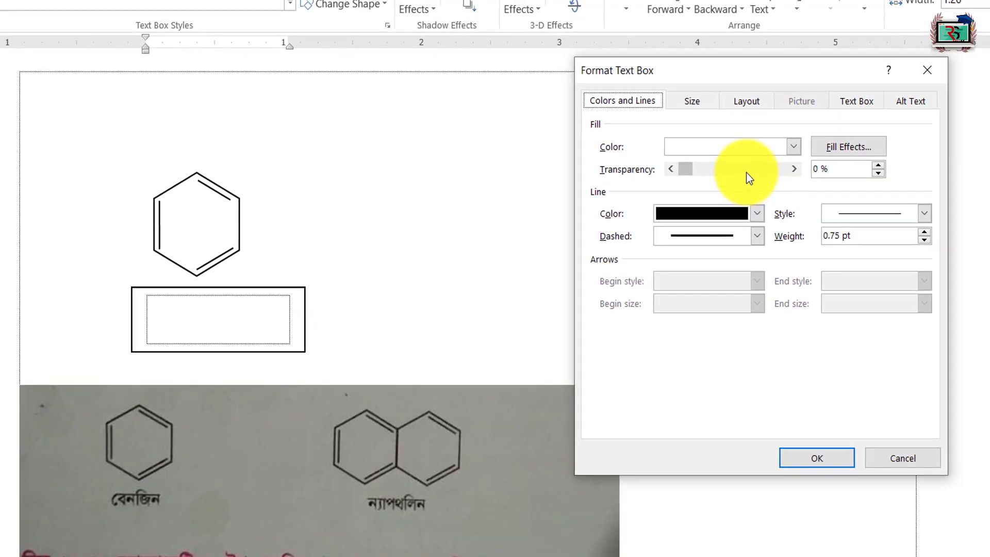
{"action": "left_click", "coordinate": [927, 70]}
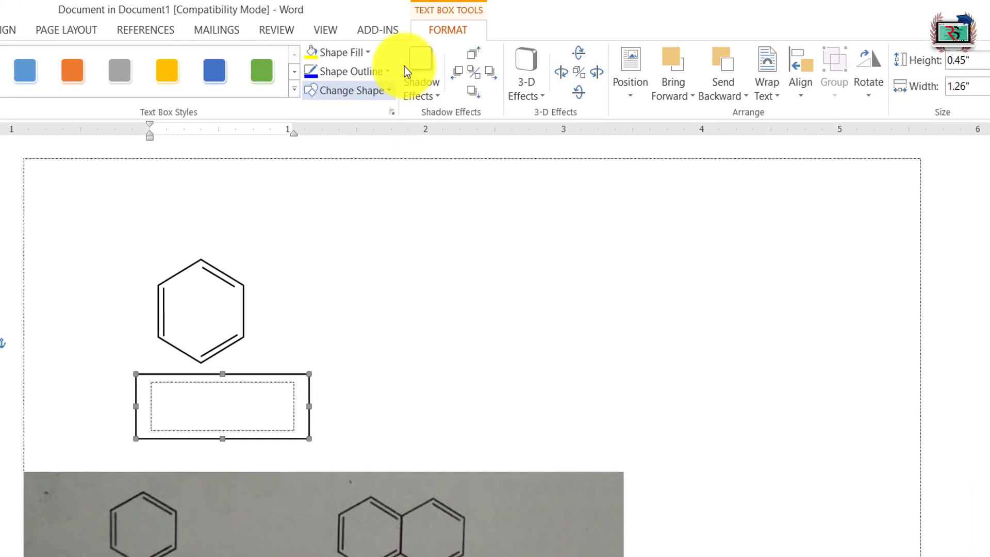
Step: Give the text box below the hexagon no fill and no outline
{"action": "left_click", "coordinate": [367, 53]}
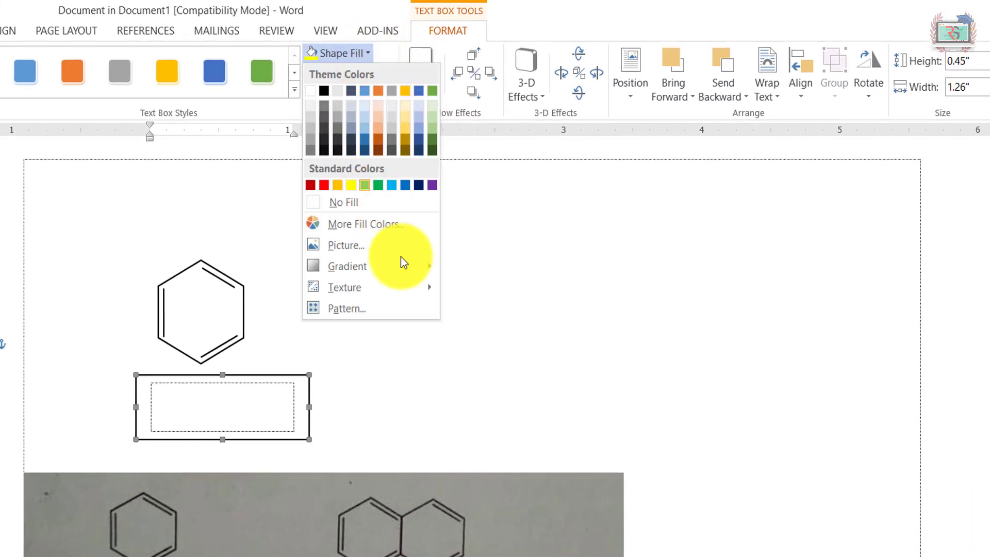
{"action": "left_click", "coordinate": [363, 202]}
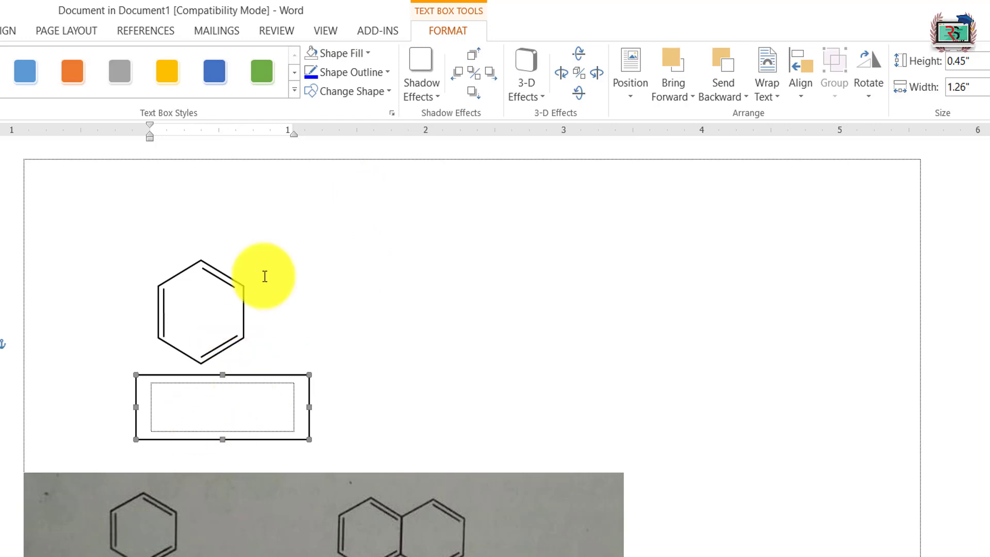
{"action": "left_click", "coordinate": [487, 75]}
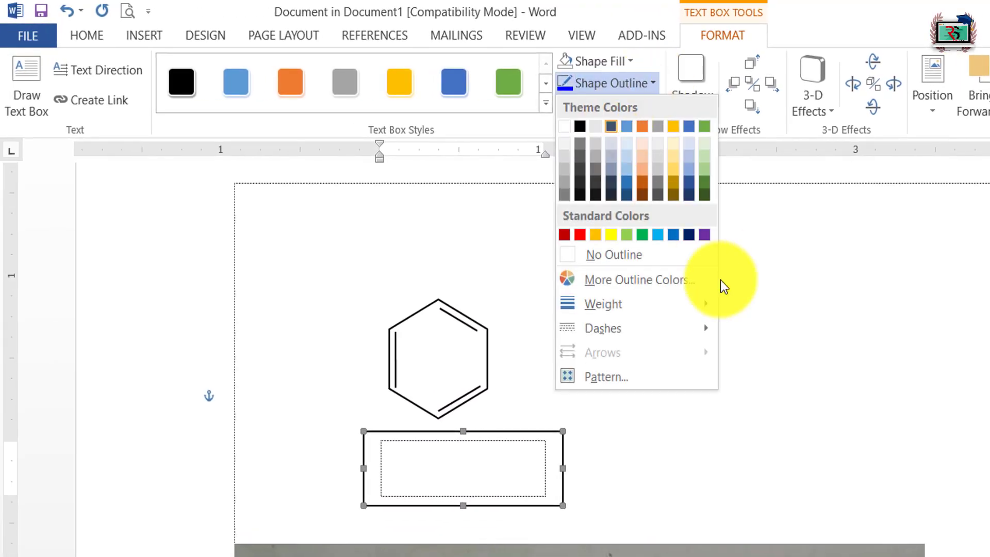
{"action": "left_click", "coordinate": [625, 255]}
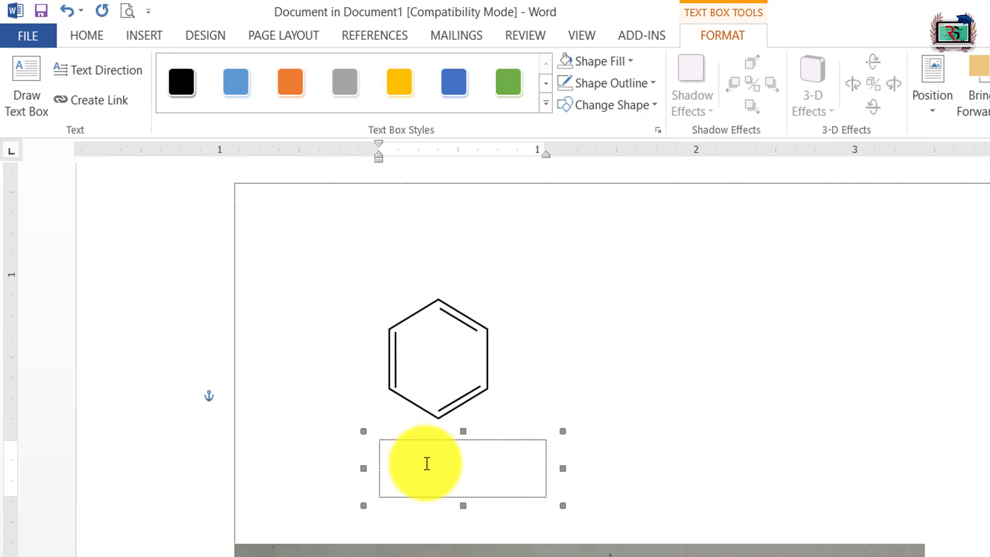
Step: Enter "বেনজিন" in the text box in the SutonnyMJ font and shrink the box to sit closely under the hexagon
{"action": "left_click", "coordinate": [94, 30]}
{"action": "left_click", "coordinate": [227, 70]}
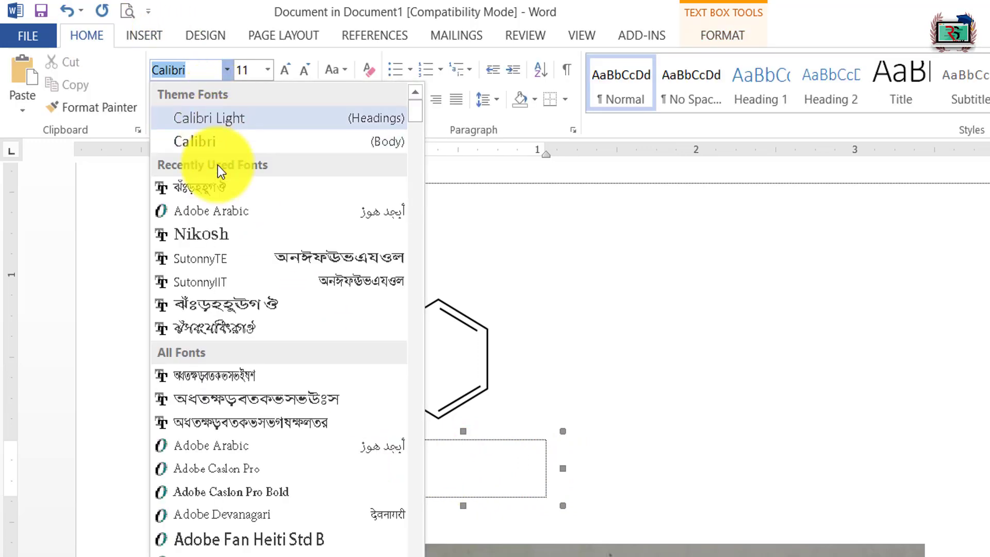
{"action": "left_click", "coordinate": [221, 184]}
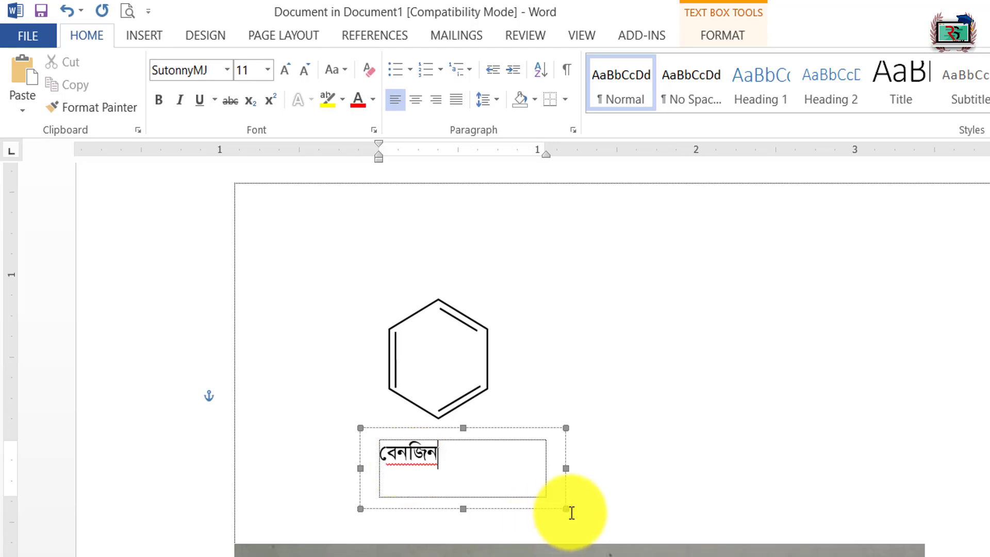
{"action": "left_click_drag", "start_coordinate": [566, 508], "coordinate": [446, 475]}
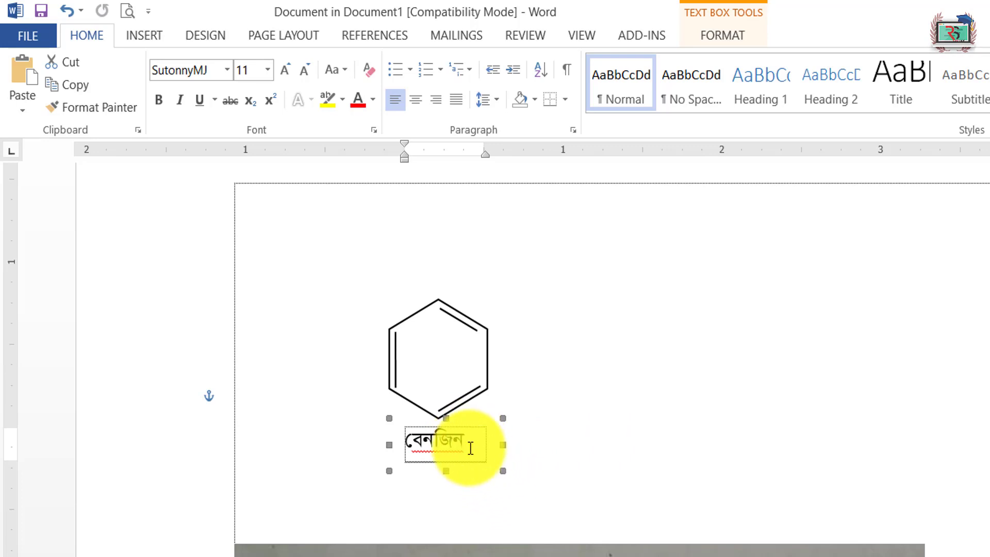
Step: Set all four internal margins of the label's text box to 0, tighten the box around its text, and return to the main document
{"action": "right_click", "coordinate": [306, 252]}
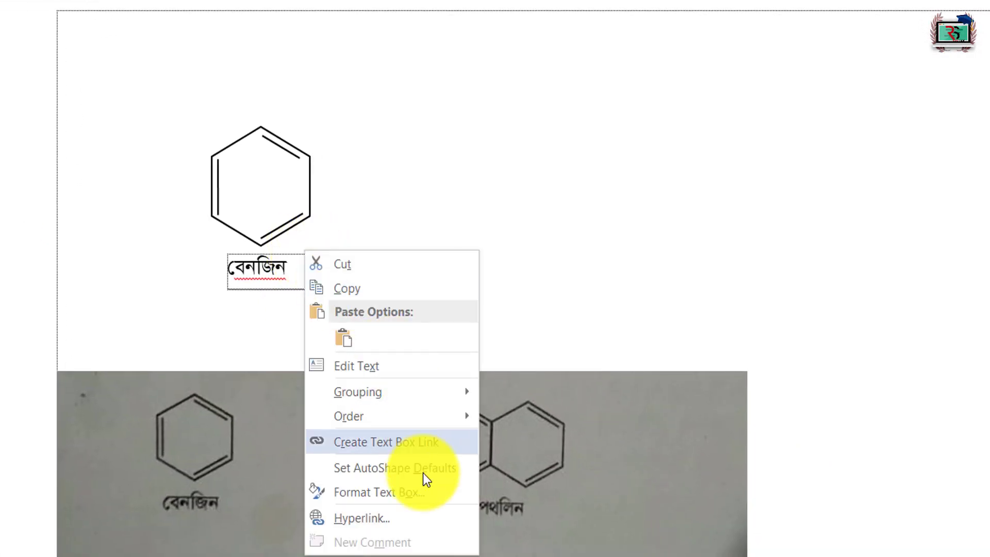
{"action": "left_click", "coordinate": [419, 496]}
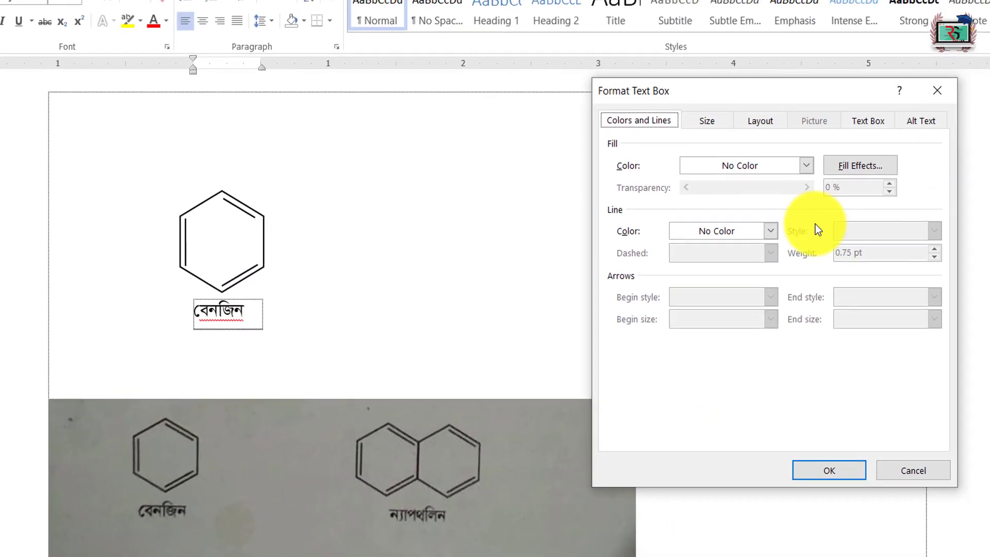
{"action": "left_click", "coordinate": [871, 119]}
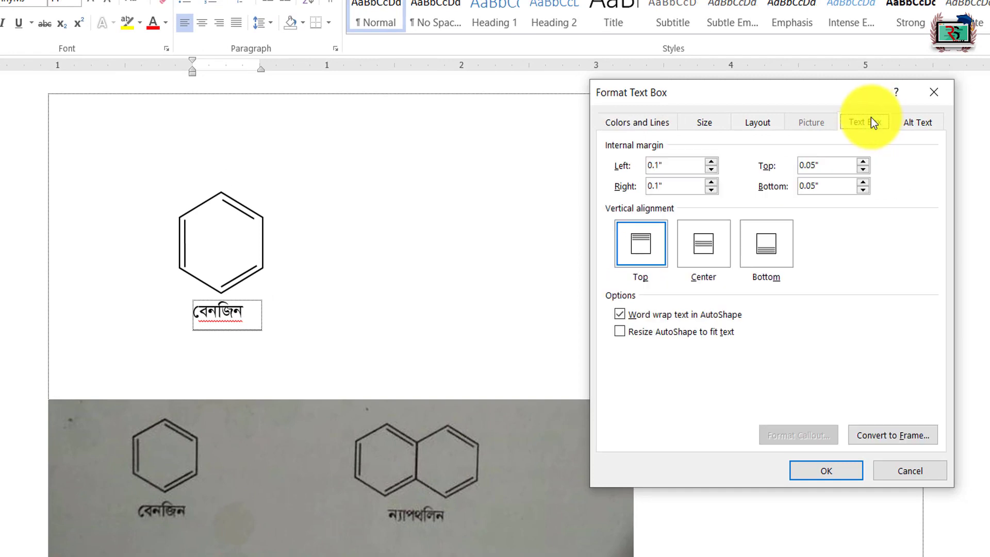
{"action": "double_click", "coordinate": [690, 165]}
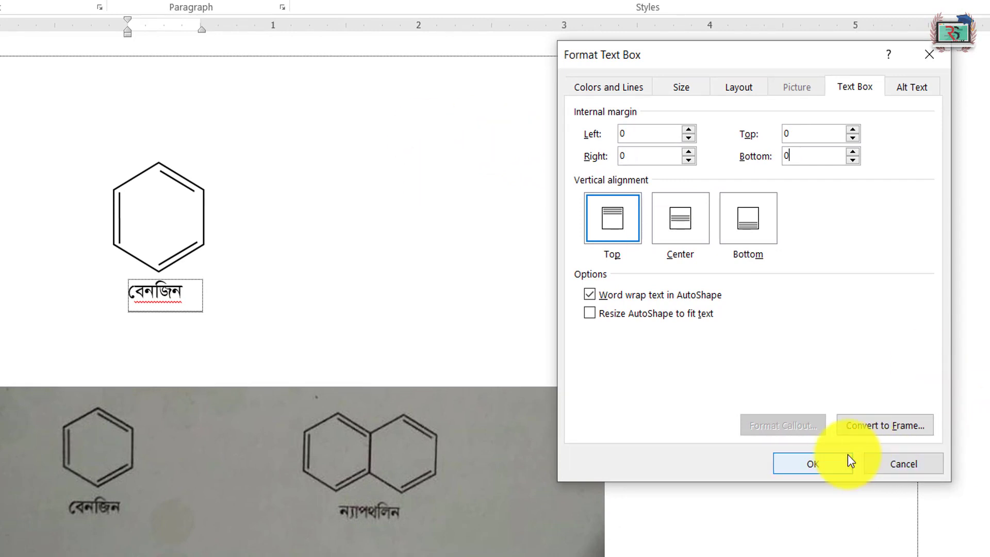
{"action": "left_click", "coordinate": [801, 463]}
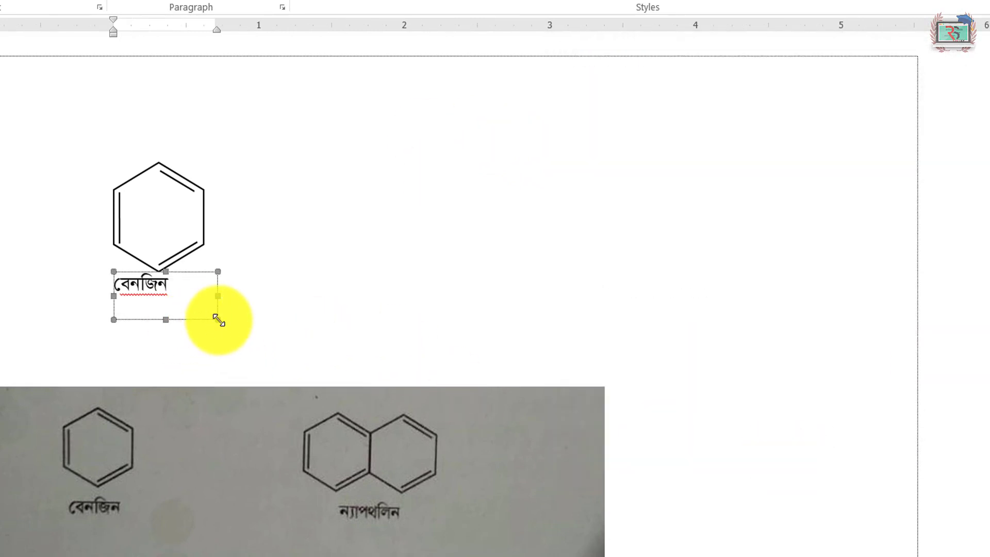
{"action": "left_click_drag", "start_coordinate": [217, 320], "coordinate": [174, 295]}
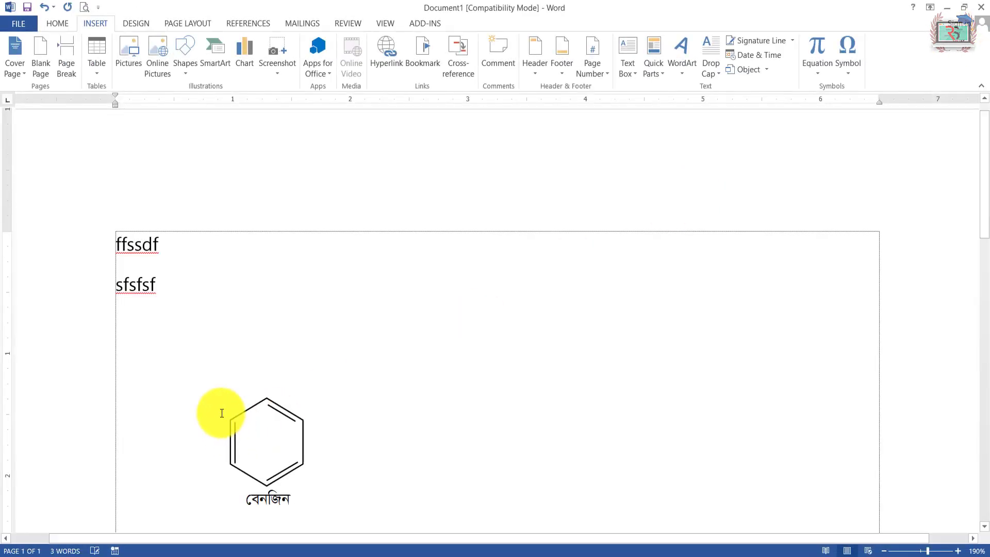
Step: In the embedded document, move the benzene ring and its label together to the upper-left corner of the text area, and return to the main document
{"action": "left_click", "coordinate": [218, 363]}
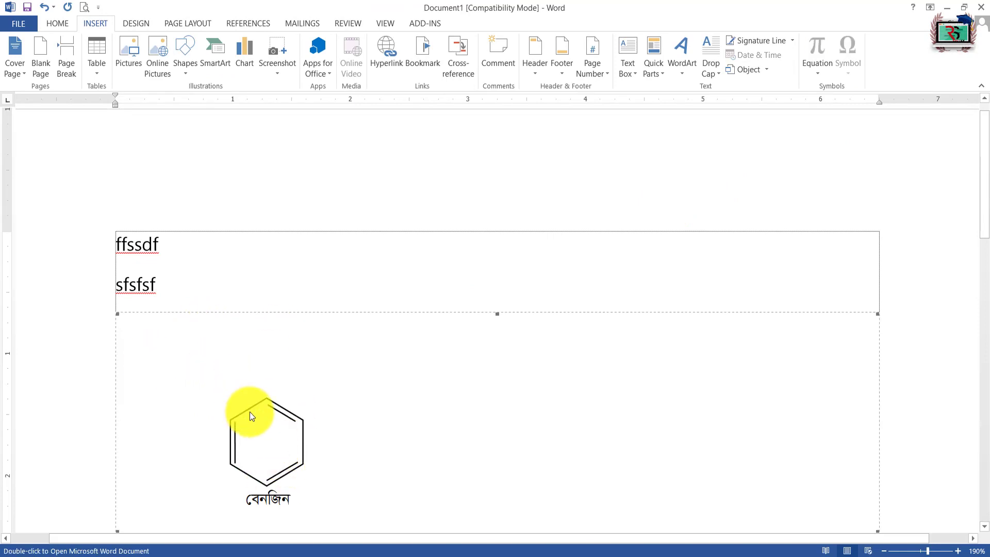
{"action": "double_click", "coordinate": [222, 404]}
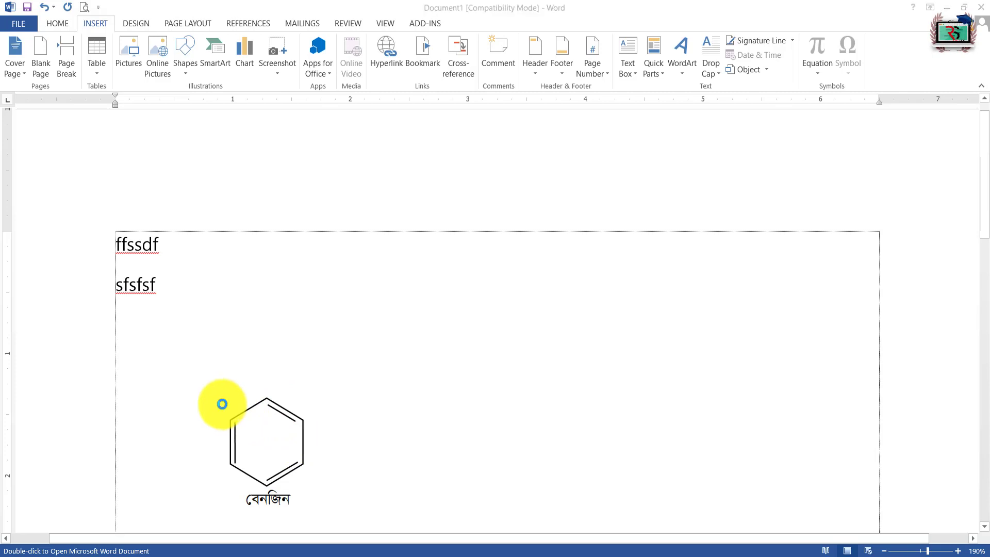
{"action": "left_click", "coordinate": [934, 71]}
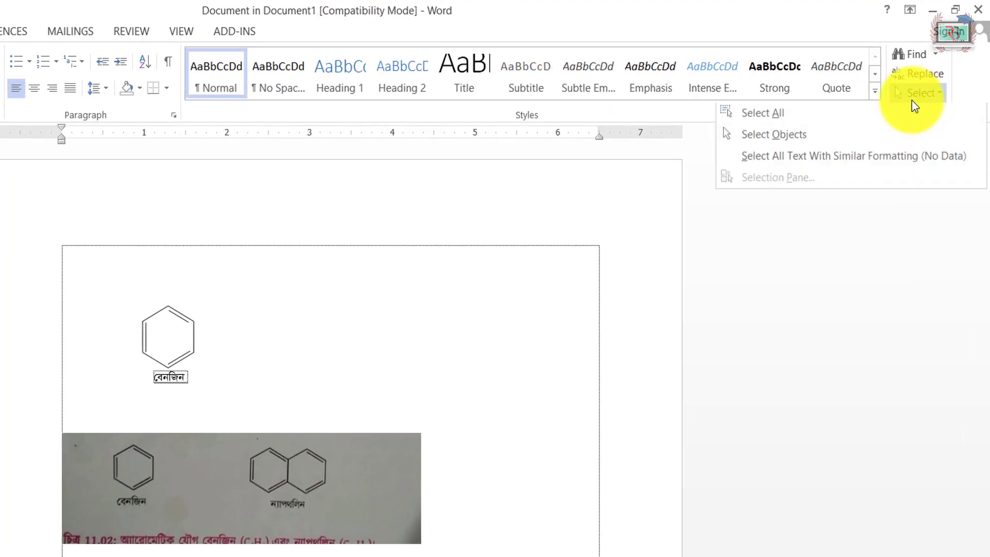
{"action": "left_click", "coordinate": [768, 138]}
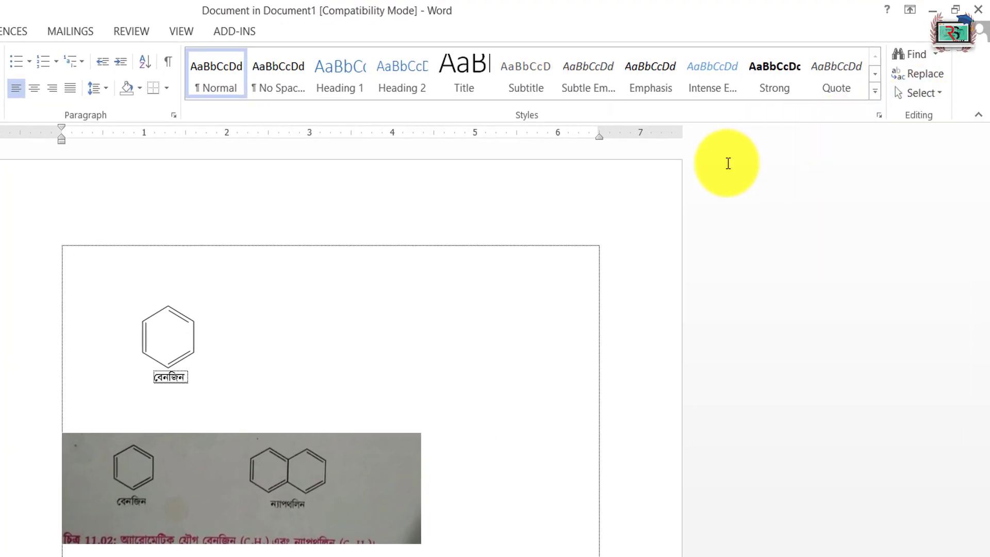
{"action": "left_click_drag", "start_coordinate": [91, 262], "coordinate": [235, 400]}
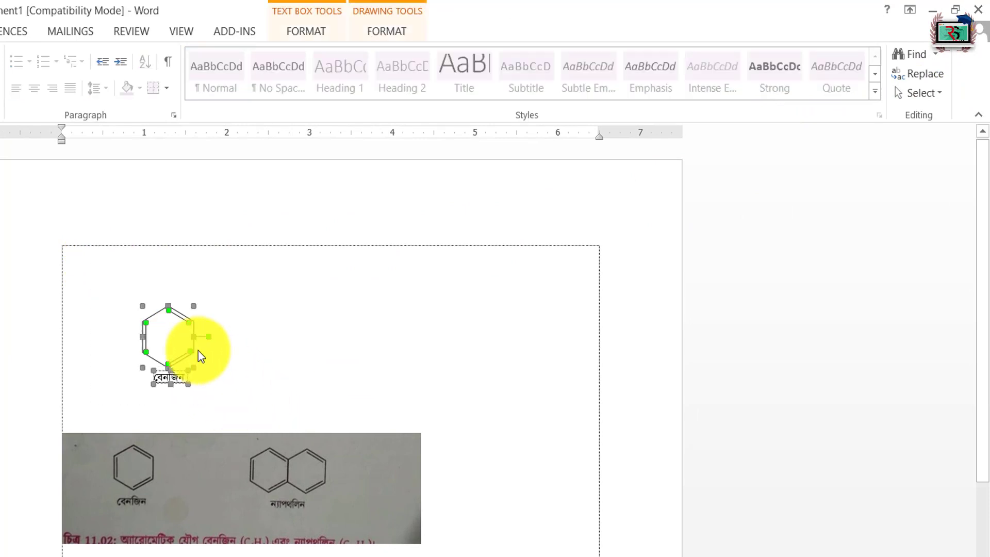
{"action": "mouse_move", "coordinate": [199, 354]}
{"action": "left_mouse_down"}
{"action": "mouse_move", "coordinate": [181, 316]}
{"action": "mouse_move", "coordinate": [100, 250]}
{"action": "left_mouse_up"}
{"action": "left_click", "coordinate": [253, 305]}
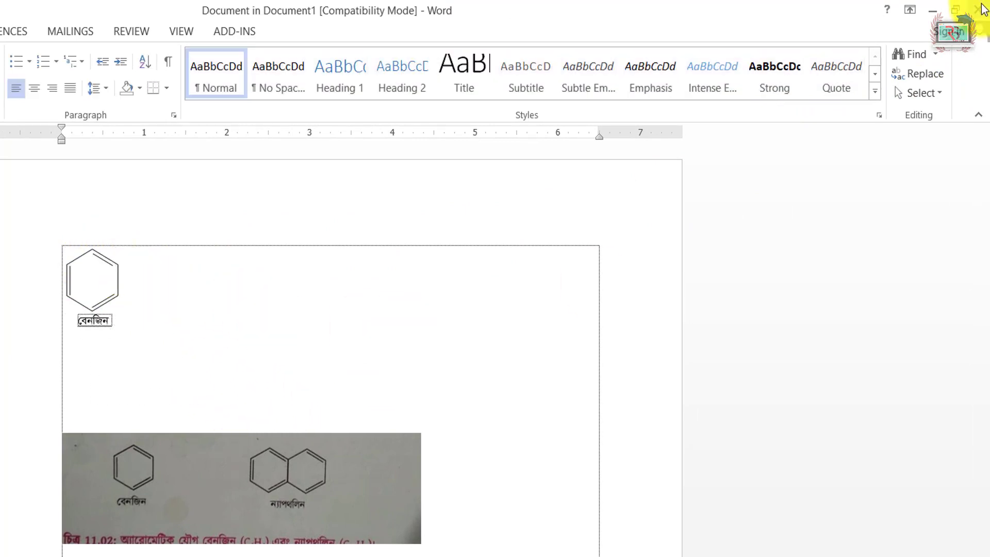
{"action": "left_click", "coordinate": [977, 10]}
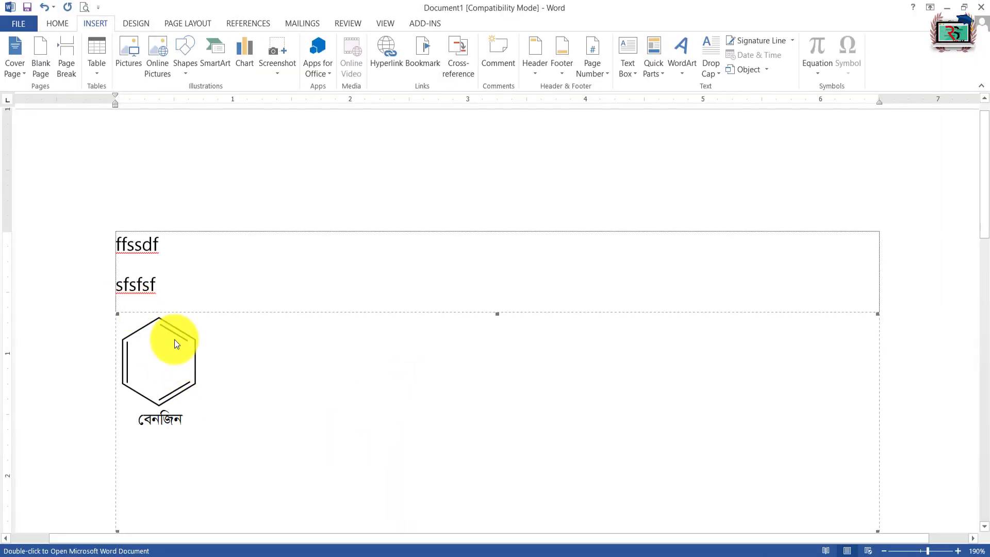
Step: Reopen the embedded document and enlarge the reference picture to about 5.6 inches wide
{"action": "double_click", "coordinate": [196, 407]}
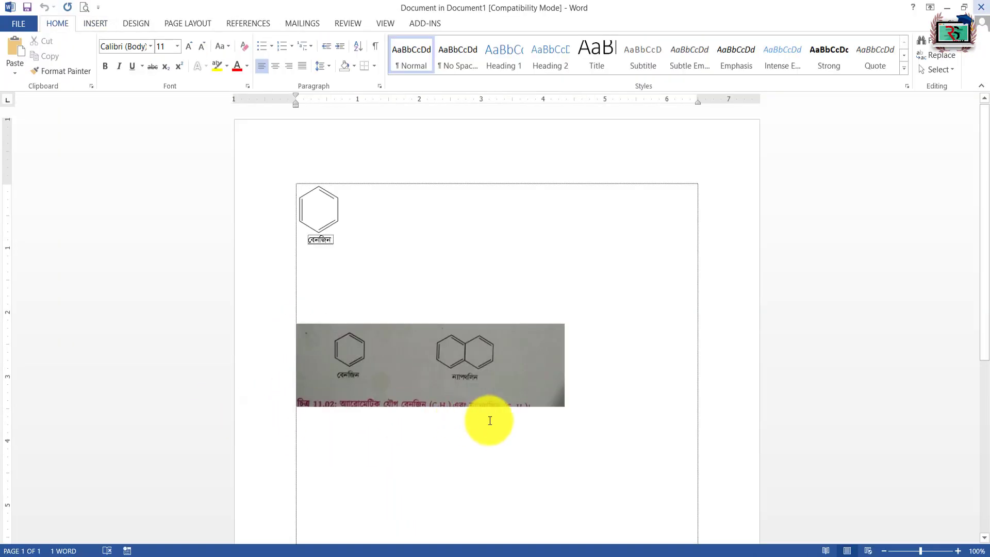
{"action": "left_click", "coordinate": [460, 354]}
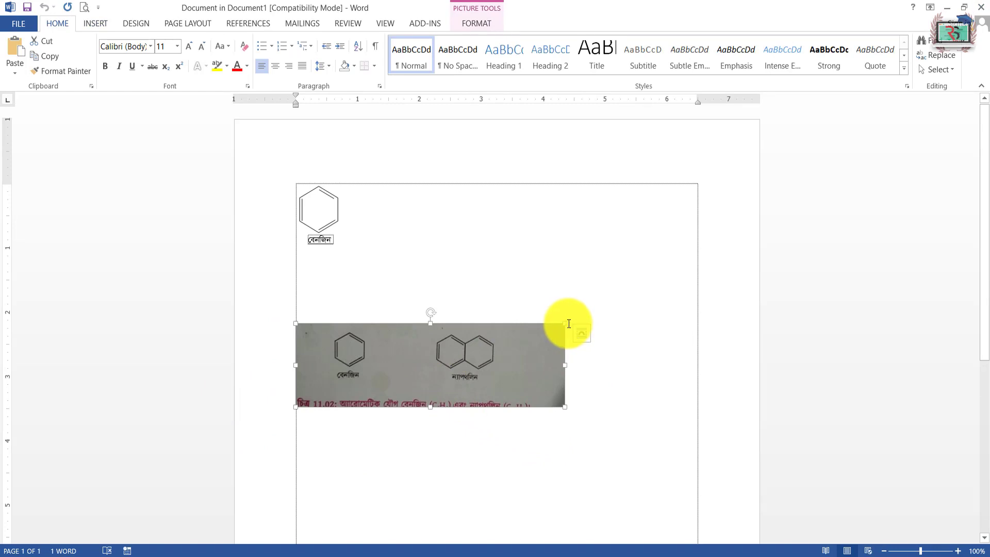
{"action": "left_click_drag", "start_coordinate": [565, 324], "coordinate": [565, 323]}
{"action": "left_click_drag", "start_coordinate": [565, 323], "coordinate": [644, 299]}
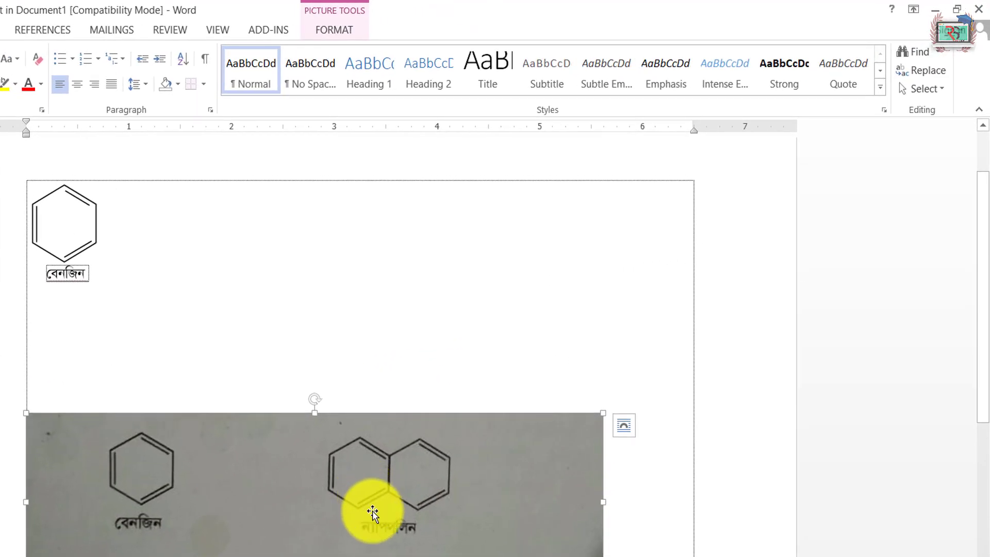
Step: Select the hexagon with its three inner lines, without the label, and place a level copy just right of the original
{"action": "left_click", "coordinate": [915, 87]}
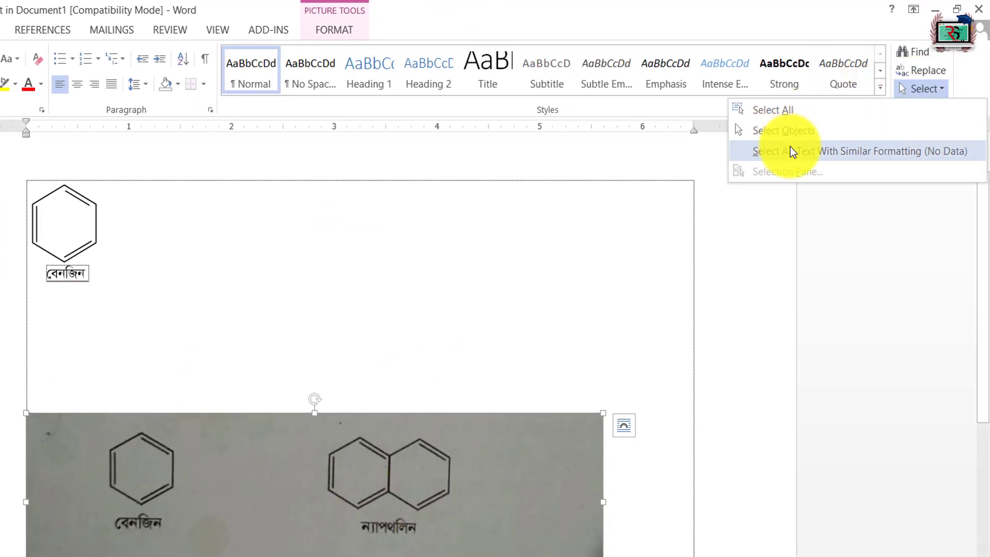
{"action": "left_click", "coordinate": [194, 265]}
{"action": "left_click", "coordinate": [937, 88]}
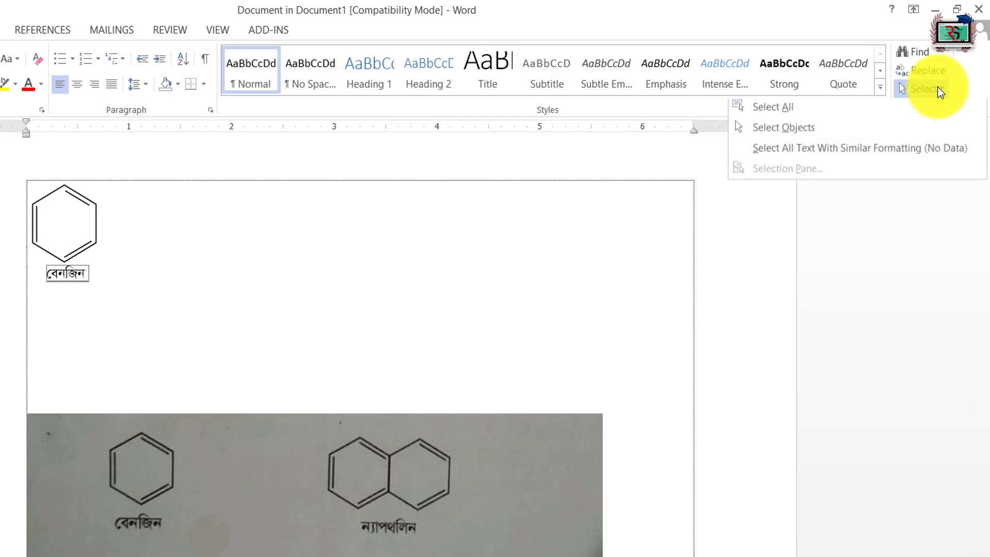
{"action": "left_click", "coordinate": [822, 129]}
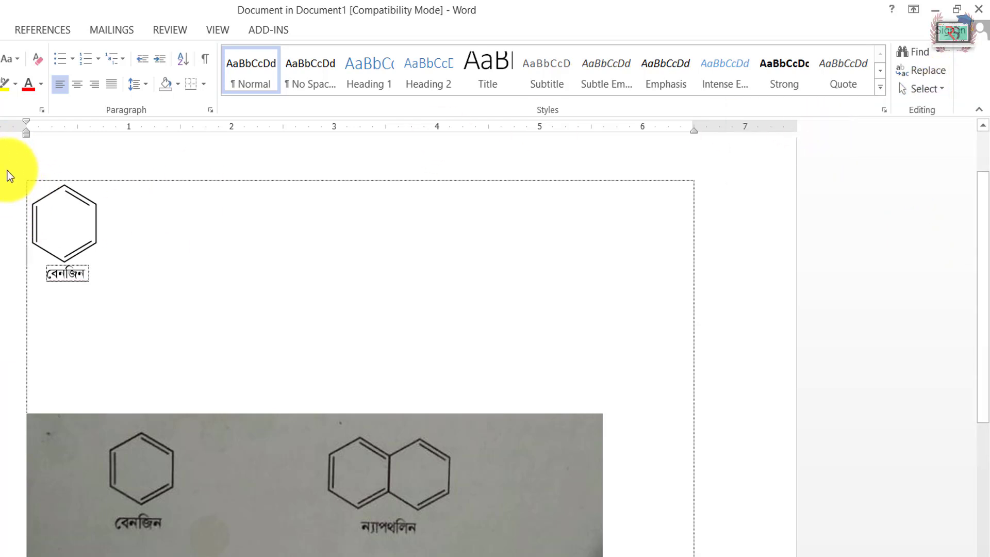
{"action": "left_click_drag", "start_coordinate": [7, 171], "coordinate": [177, 277]}
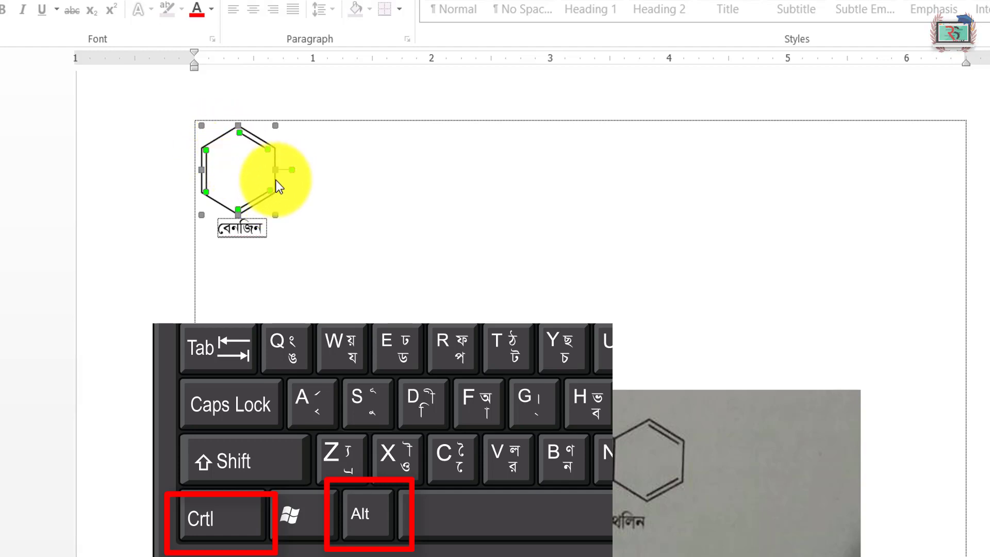
{"action": "left_click_drag", "start_coordinate": [276, 180], "coordinate": [411, 240]}
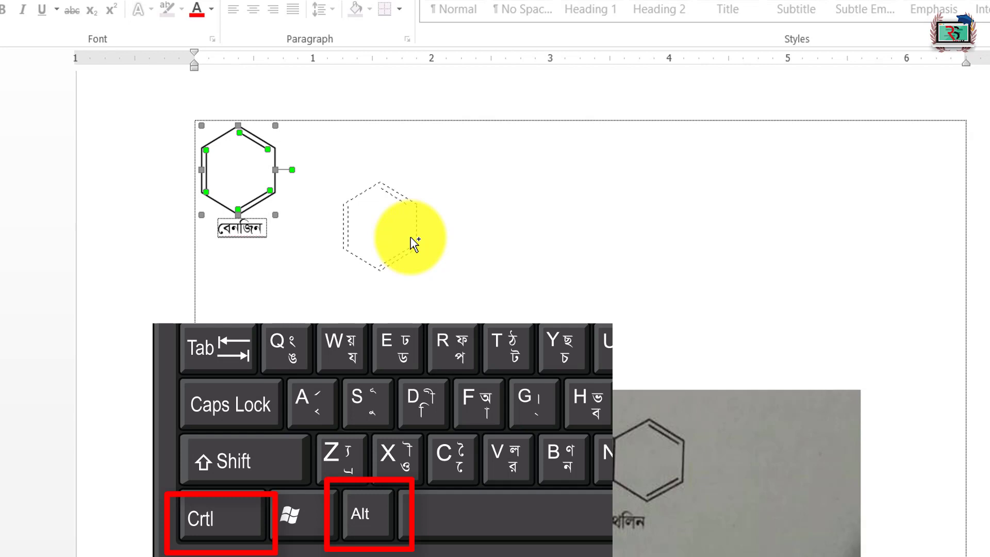
{"action": "left_click_drag", "start_coordinate": [411, 237], "coordinate": [356, 202]}
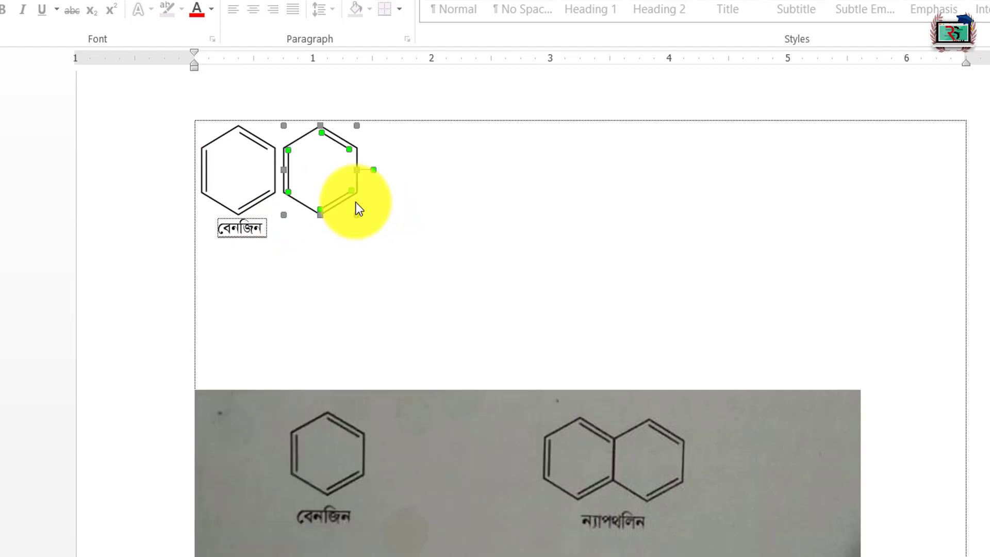
Step: Nudge the copied ring left until it shares a vertical side with the original ring
{"action": "key", "text": "Left"}
{"action": "key", "text": "Left"}
{"action": "key", "text": "Left"}
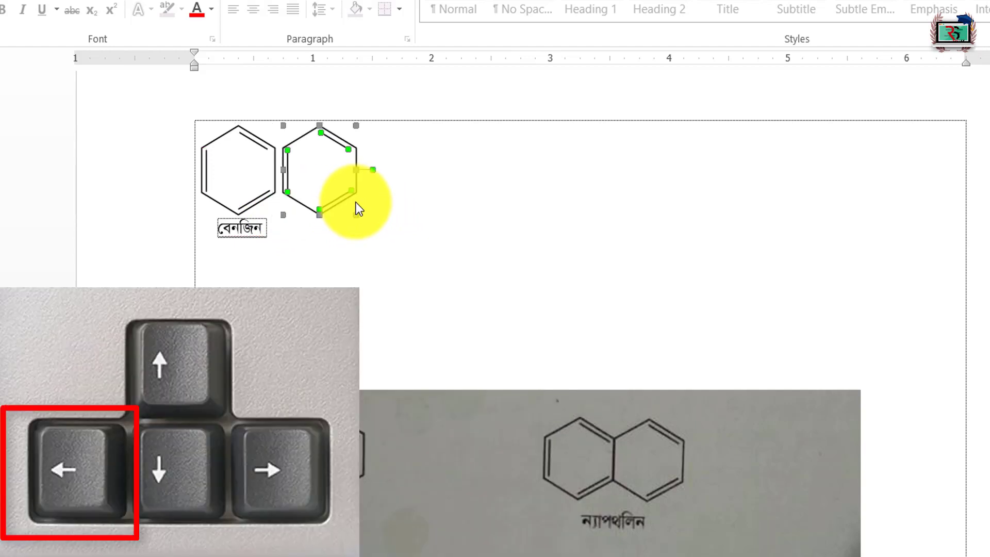
{"action": "key", "text": "Left"}
{"action": "key", "text": "Left"}
{"action": "key", "text": "Left"}
{"action": "key", "text": "Left"}
{"action": "key", "text": "Left"}
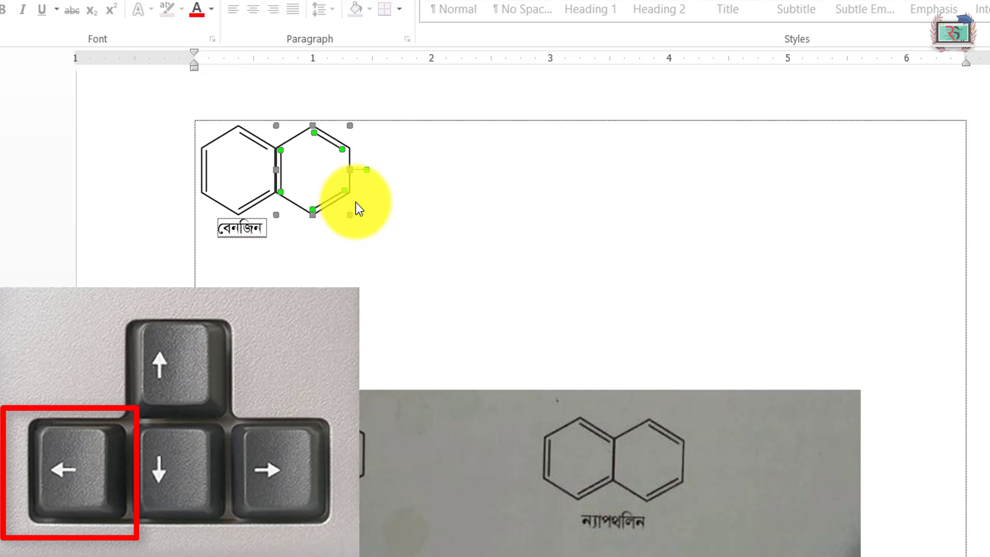
{"action": "left_click", "coordinate": [518, 193]}
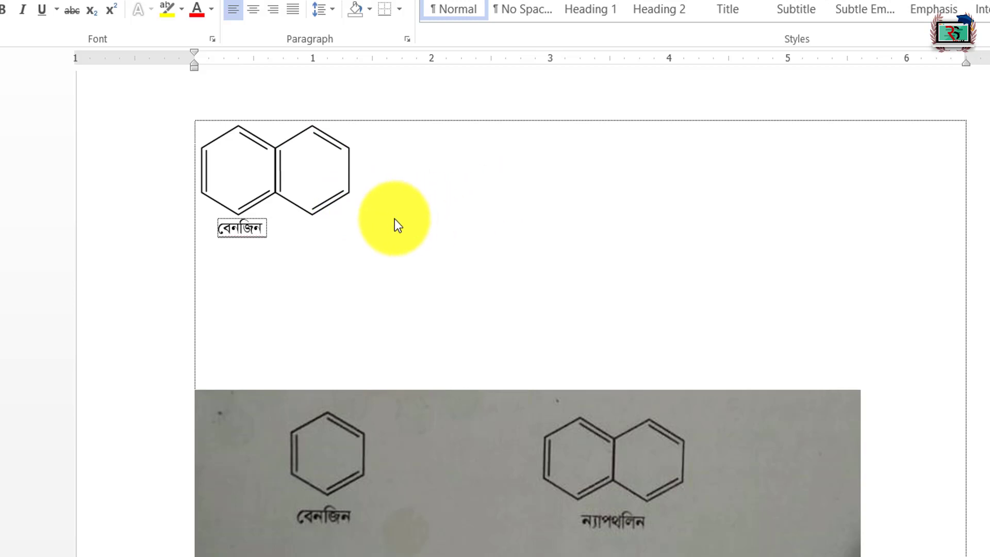
Step: Delete the inner line beside the shared side, and move both rings with the label down and right from the corner
{"action": "left_click", "coordinate": [280, 170]}
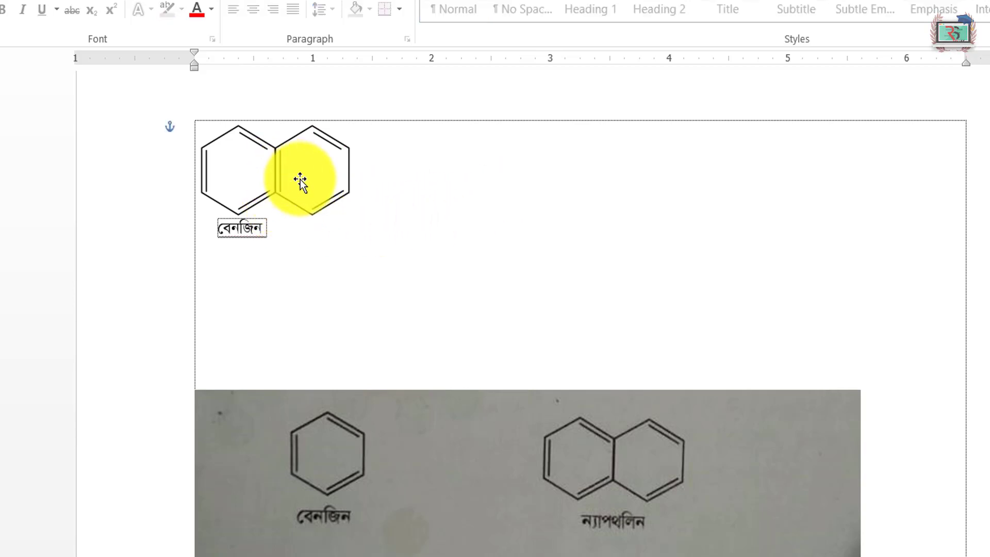
{"action": "left_click", "coordinate": [527, 254]}
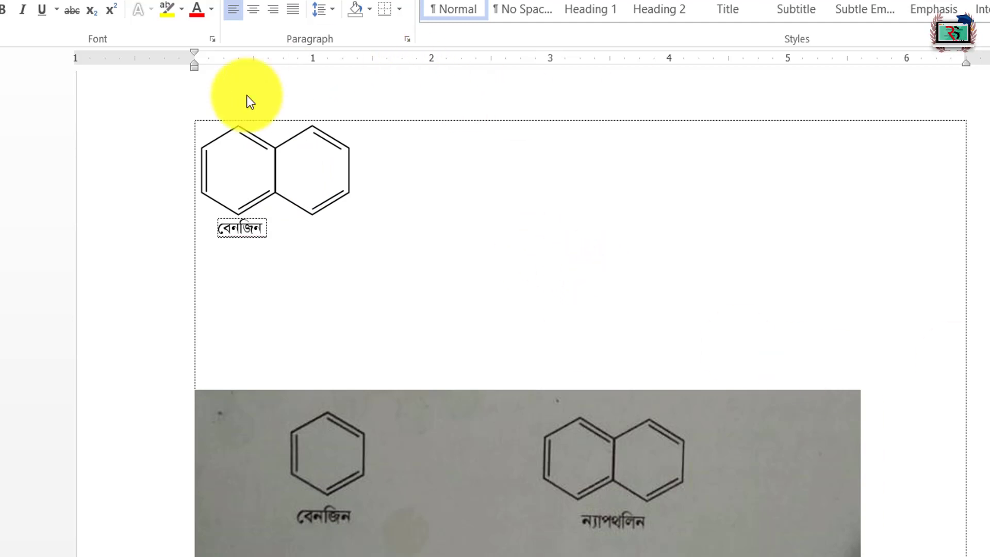
{"action": "left_click_drag", "start_coordinate": [150, 106], "coordinate": [431, 283]}
{"action": "left_click_drag", "start_coordinate": [345, 159], "coordinate": [436, 223]}
Step: Replace the label text with "ন্যাপথলিন", fit its text box, and centre the label beneath the two fused rings
{"action": "left_click", "coordinate": [337, 292]}
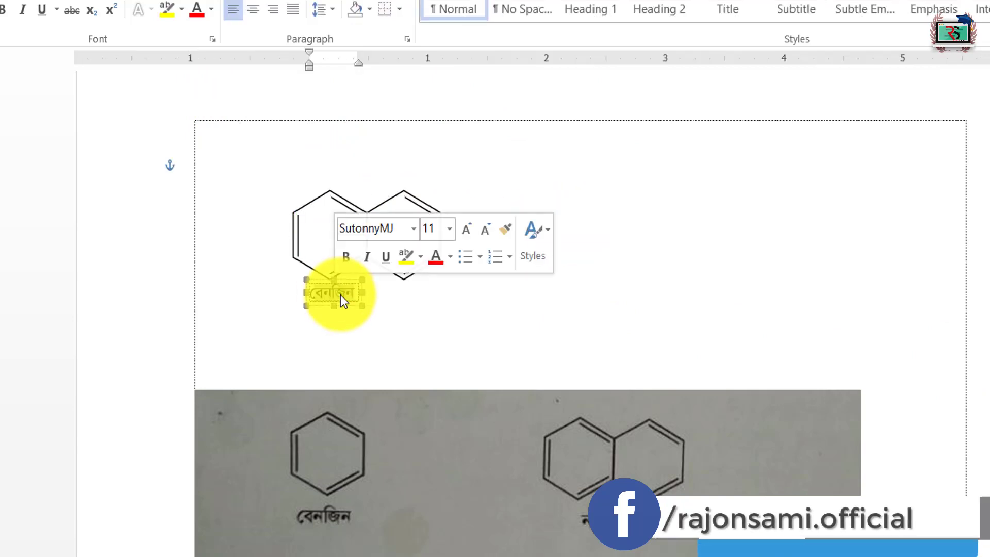
{"action": "type", "text": "ন্যাপ"}
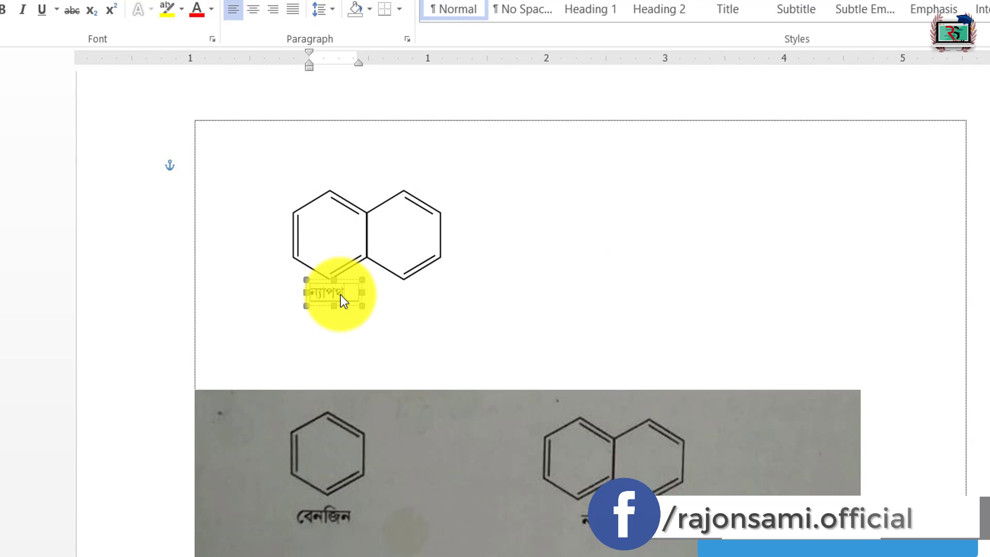
{"action": "type", "text": "থলি"}
{"action": "type", "text": "ন"}
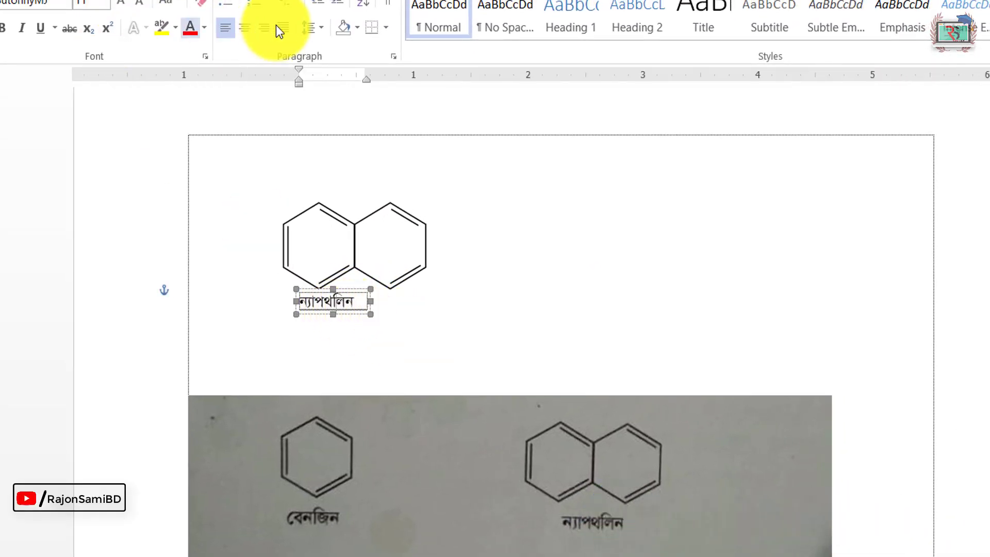
{"action": "left_click", "coordinate": [245, 27]}
{"action": "left_click_drag", "start_coordinate": [396, 314], "coordinate": [400, 317]}
{"action": "left_click", "coordinate": [602, 246]}
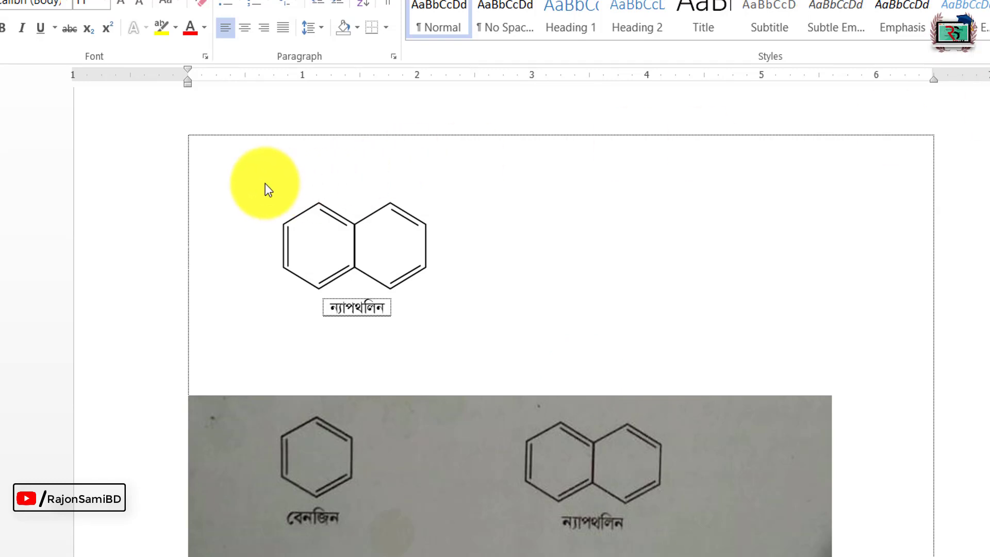
Step: Select the left ring and its inner lines piece by piece, try moving them up and left, and undo the move
{"action": "left_click_drag", "start_coordinate": [258, 180], "coordinate": [366, 302]}
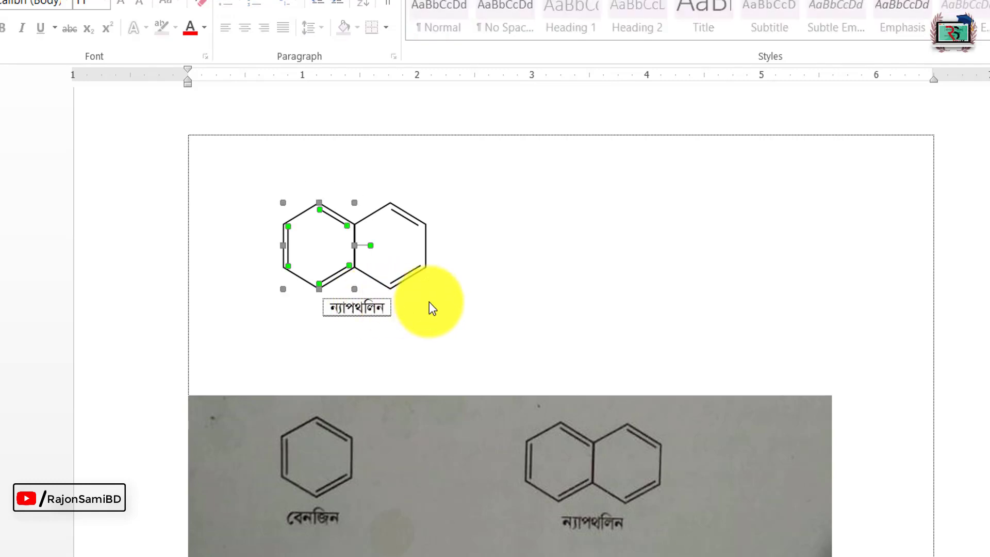
{"action": "left_click", "coordinate": [663, 250]}
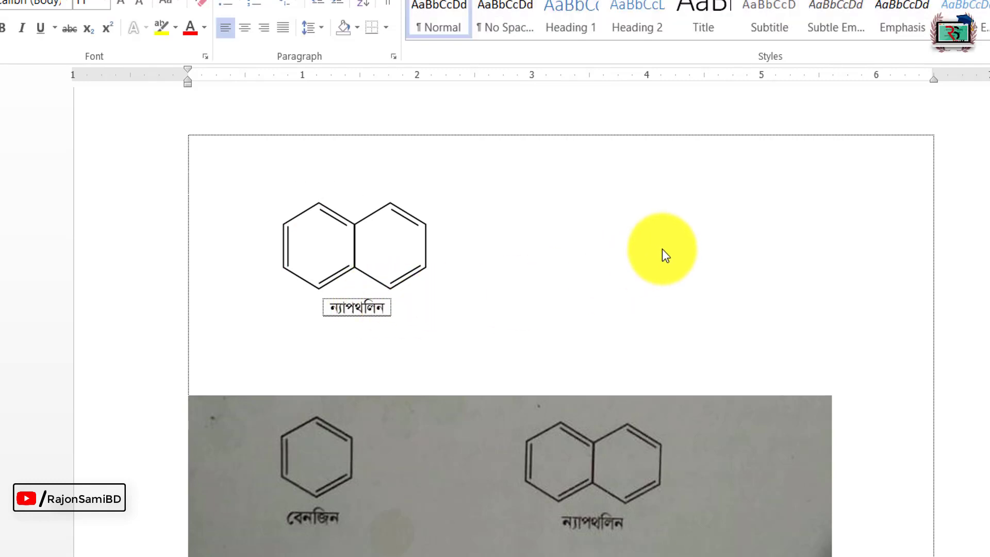
{"action": "left_click", "coordinate": [298, 212]}
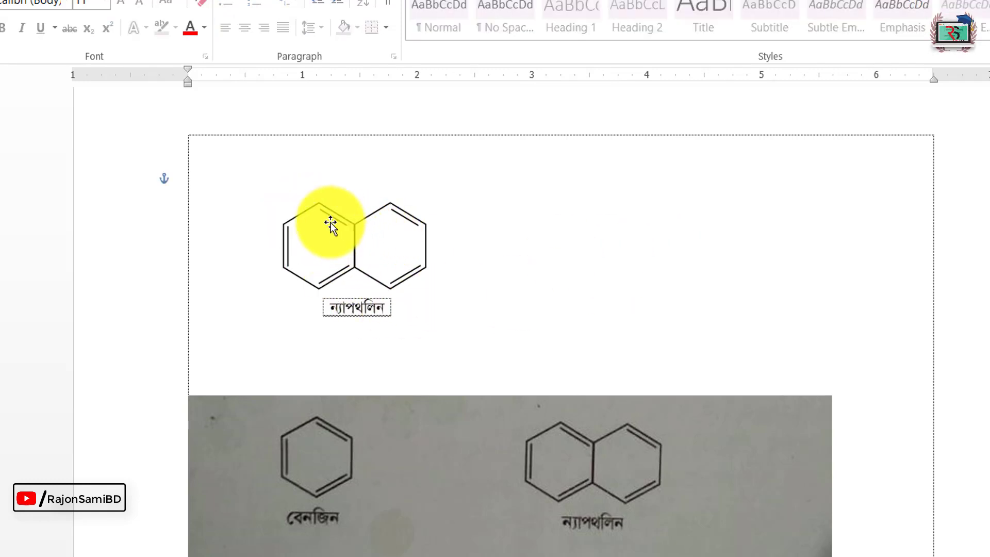
{"action": "left_click", "coordinate": [331, 220]}
{"action": "left_click", "coordinate": [335, 277], "text": "shift"}
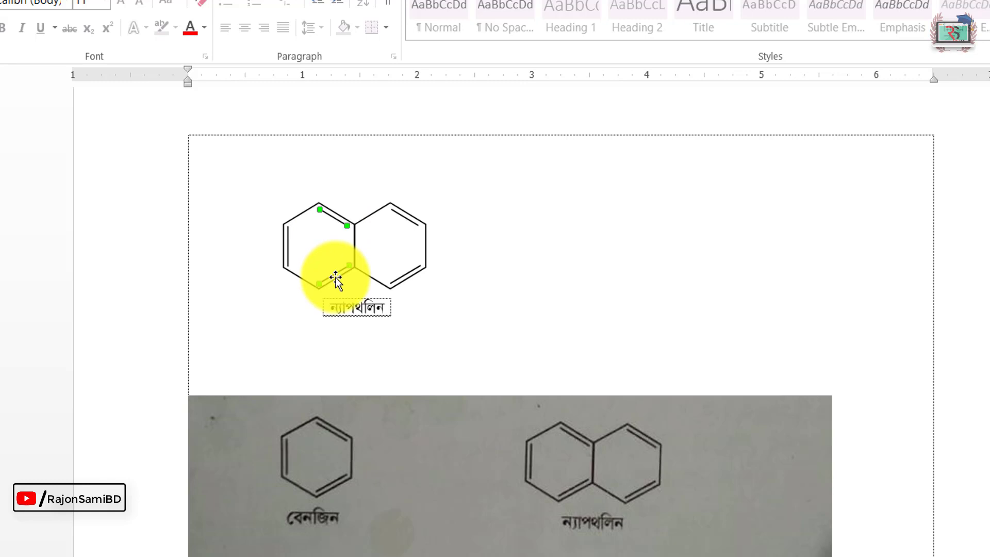
{"action": "left_click", "coordinate": [288, 247], "text": "shift"}
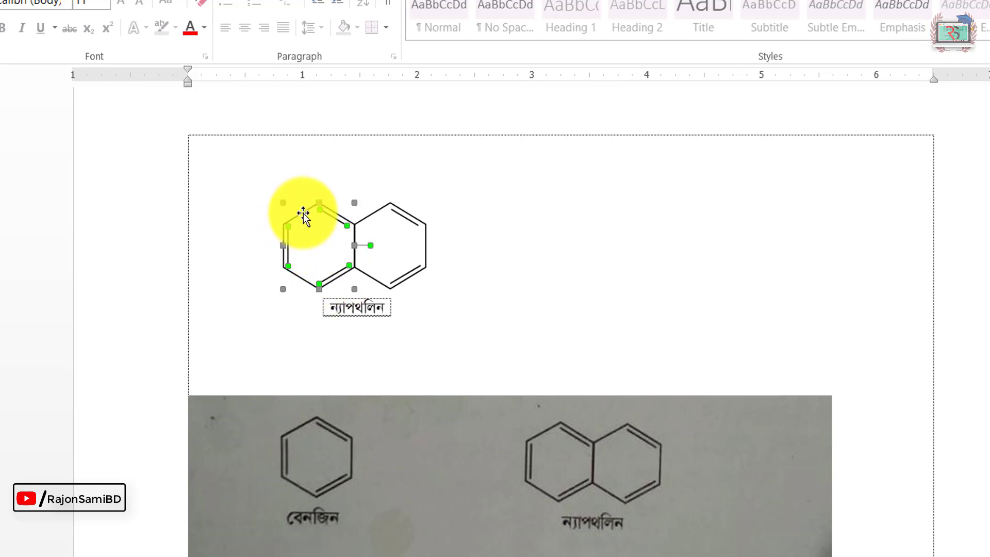
{"action": "left_click_drag", "start_coordinate": [308, 216], "coordinate": [200, 181]}
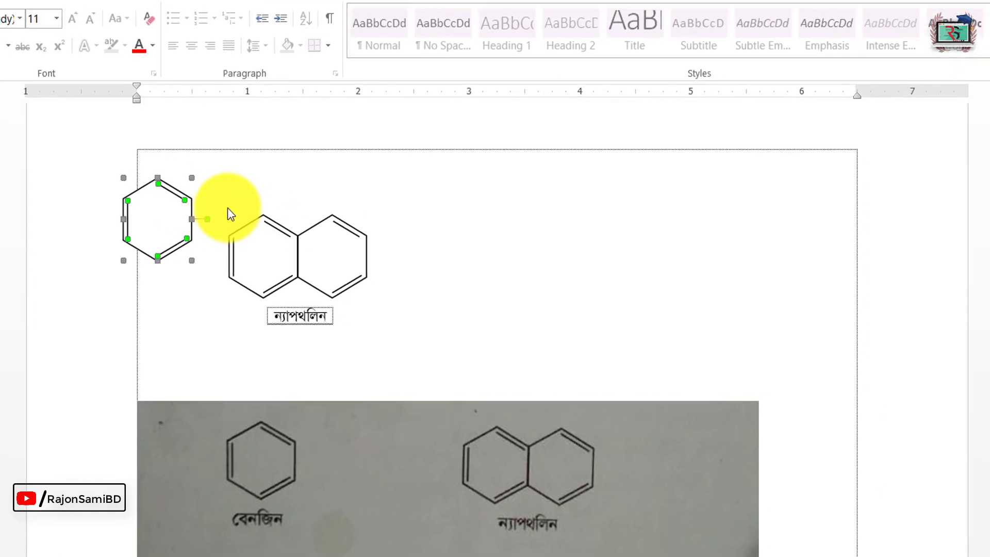
{"action": "key", "text": "ctrl+z"}
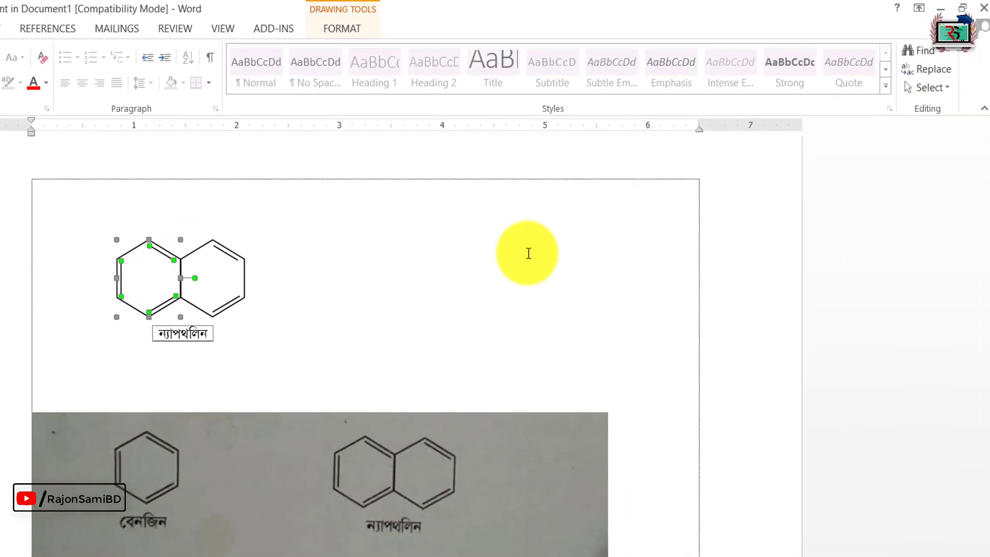
{"action": "left_click", "coordinate": [649, 240]}
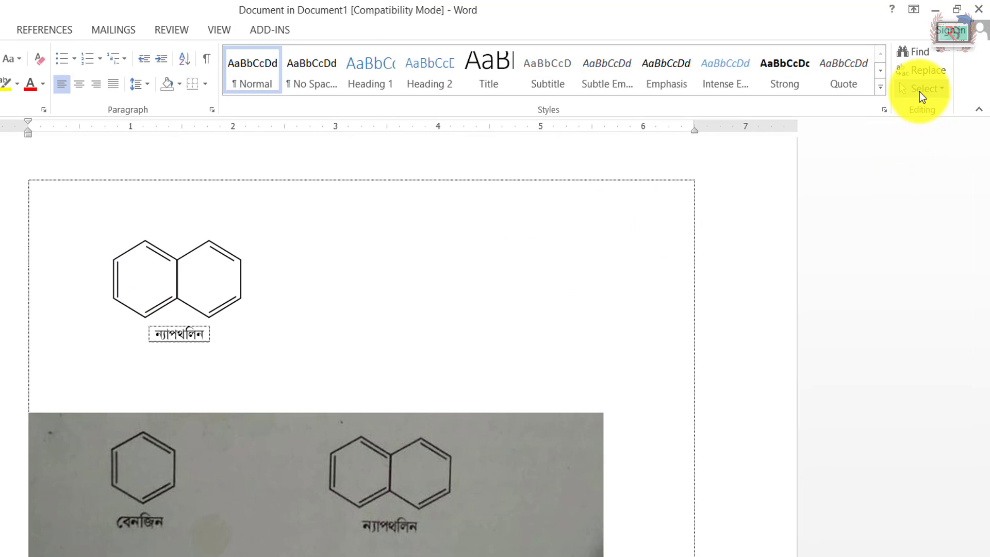
Step: Select the left ring with its three inner lines and place a level copy at the left margin of the text area
{"action": "left_click", "coordinate": [919, 92]}
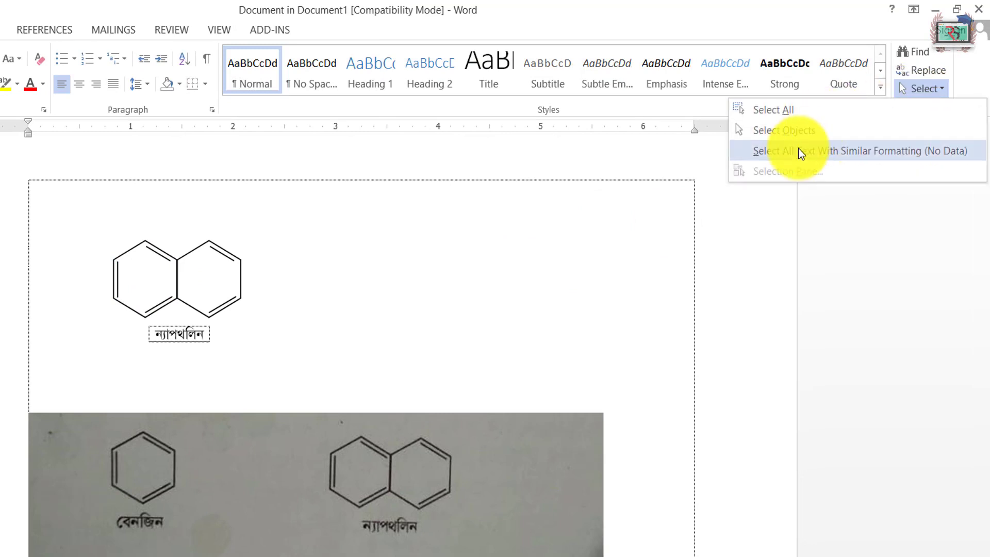
{"action": "left_click", "coordinate": [787, 136]}
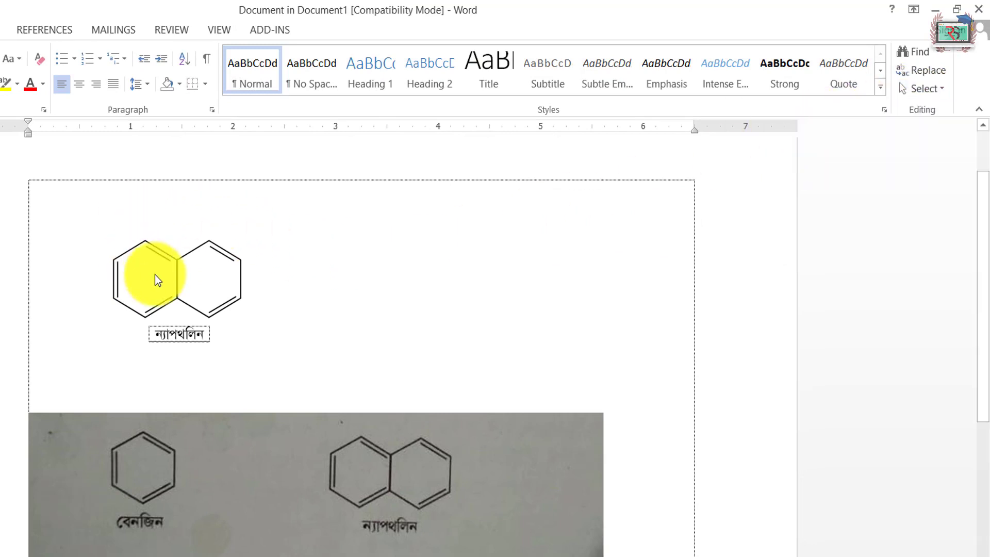
{"action": "left_click_drag", "start_coordinate": [74, 208], "coordinate": [186, 329]}
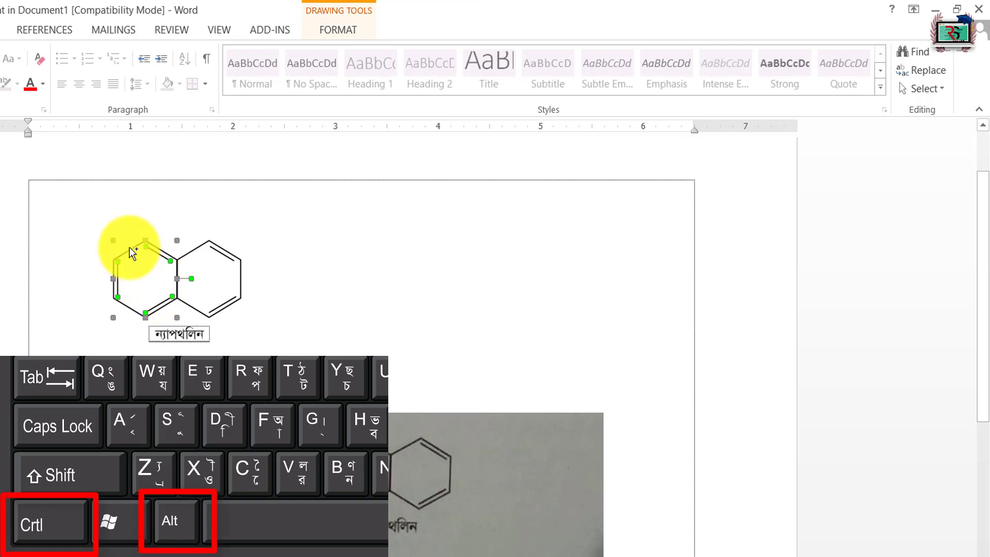
{"action": "left_click_drag", "start_coordinate": [37, 267], "coordinate": [30, 270]}
Step: Select both fused rings with their inner lines and label, and move them well to the right of the single ring
{"action": "left_click_drag", "start_coordinate": [319, 203], "coordinate": [97, 364]}
{"action": "key", "text": "Right"}
{"action": "key", "text": "Right"}
{"action": "key", "text": "Right"}
{"action": "key", "text": "Right"}
{"action": "key", "text": "Right"}
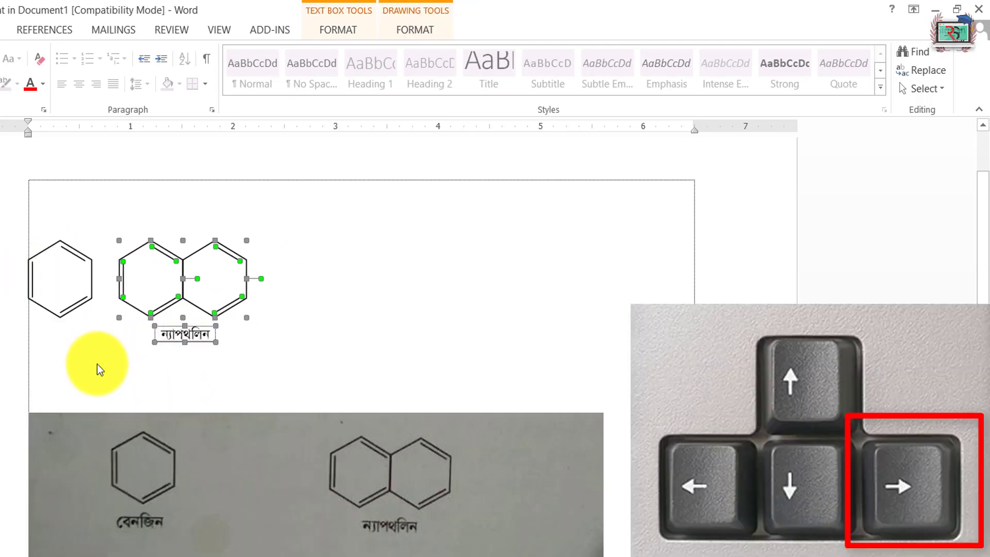
{"action": "left_click_drag", "start_coordinate": [281, 271], "coordinate": [424, 268]}
Step: Copy the "ন্যাপথলিন" label level beneath the single ring and change the copy's text to "বেনজিন"
{"action": "left_click", "coordinate": [369, 327]}
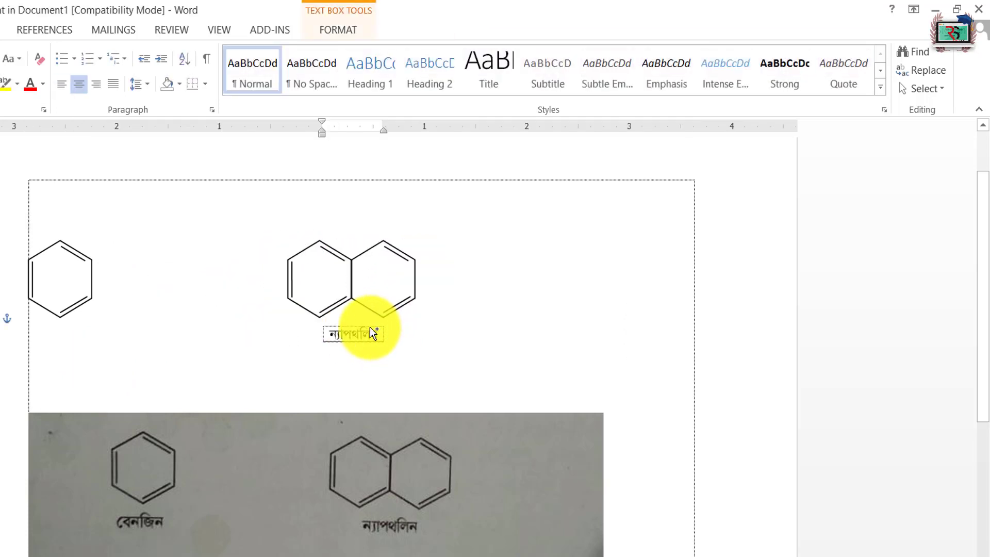
{"action": "left_click_drag", "start_coordinate": [370, 327], "coordinate": [63, 333]}
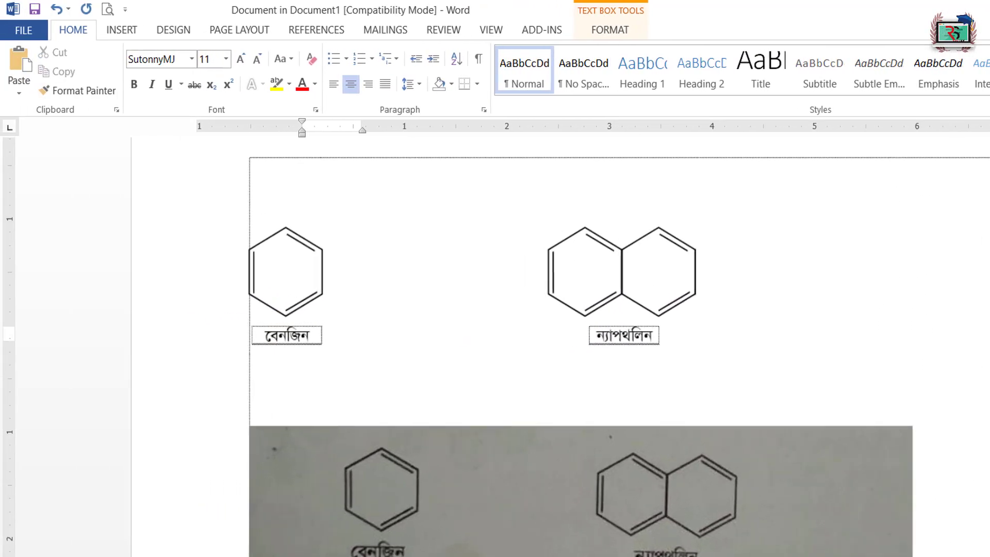
{"action": "left_click", "coordinate": [255, 348]}
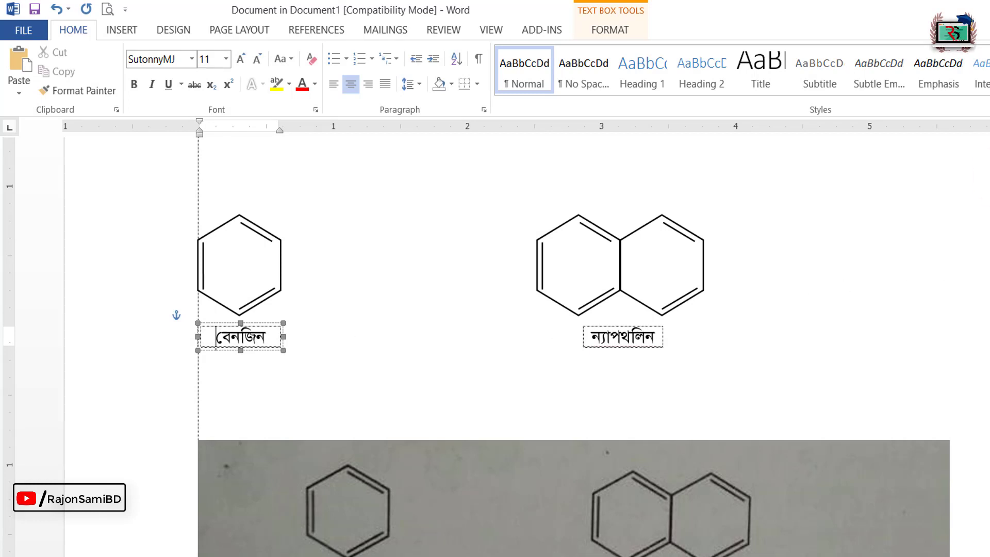
Step: Select both structures together with their labels and move them straight up against the top of the text area
{"action": "scroll", "coordinate": [521, 345], "scroll_direction": "up", "scroll_amount": 4}
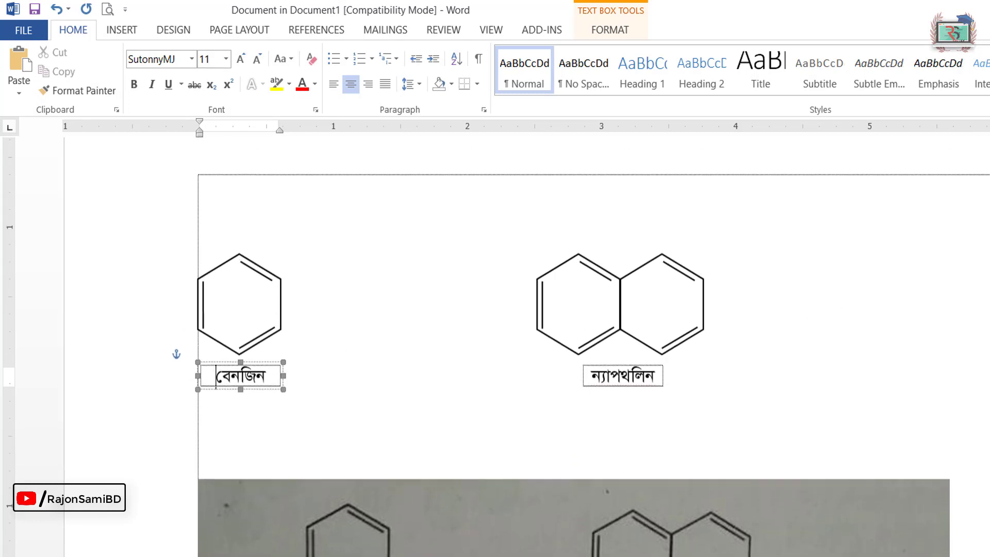
{"action": "left_click_drag", "start_coordinate": [126, 209], "coordinate": [951, 469]}
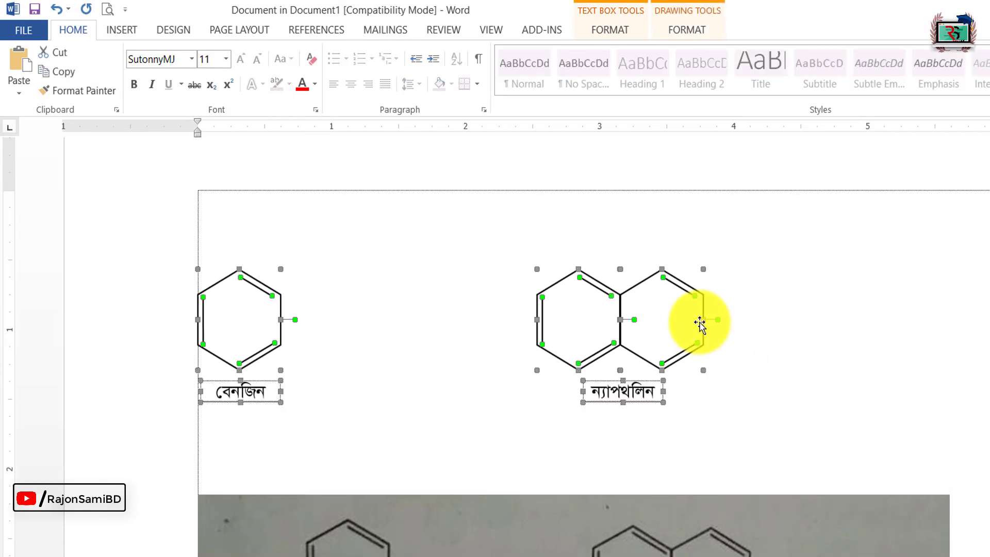
{"action": "left_click_drag", "start_coordinate": [700, 323], "coordinate": [702, 226]}
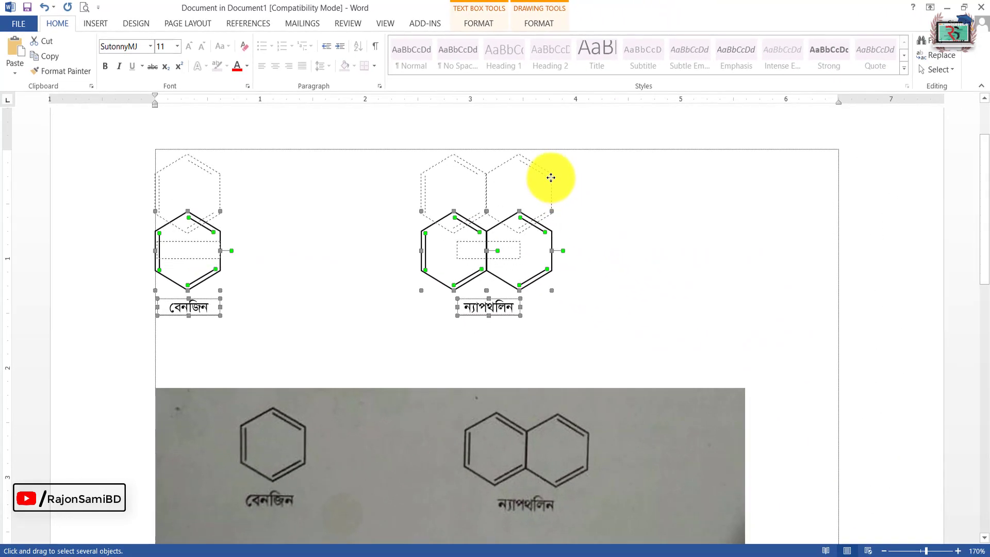
{"action": "left_click_drag", "start_coordinate": [550, 177], "coordinate": [550, 174]}
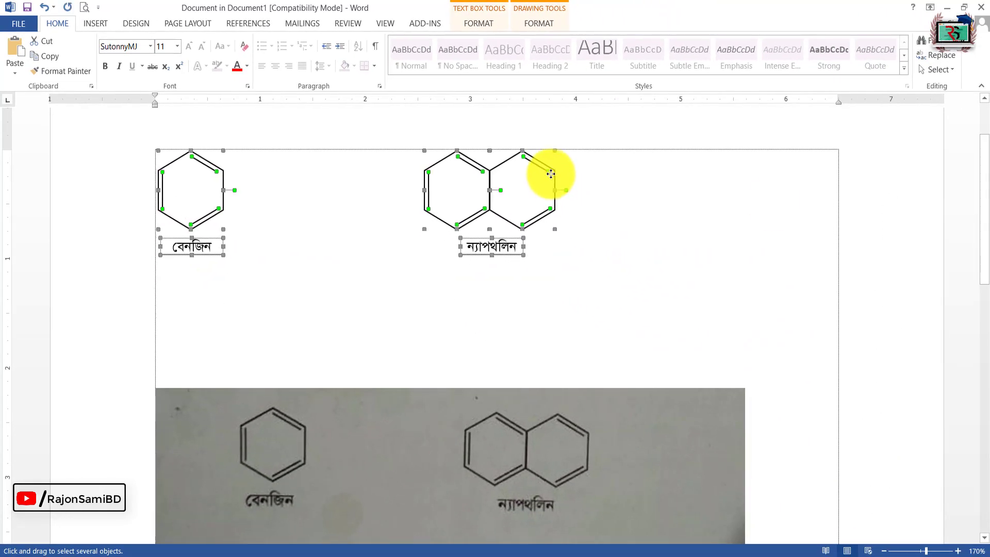
Step: Delete the reference picture below the drawings and close the embedded document to return to Document1
{"action": "left_click", "coordinate": [454, 446]}
{"action": "key", "text": "Delete"}
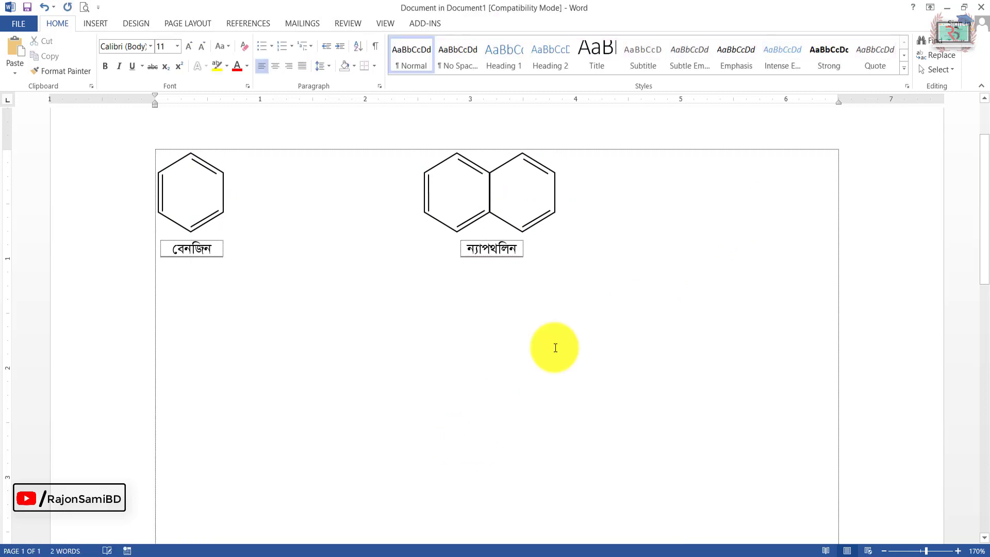
{"action": "left_click", "coordinate": [980, 7]}
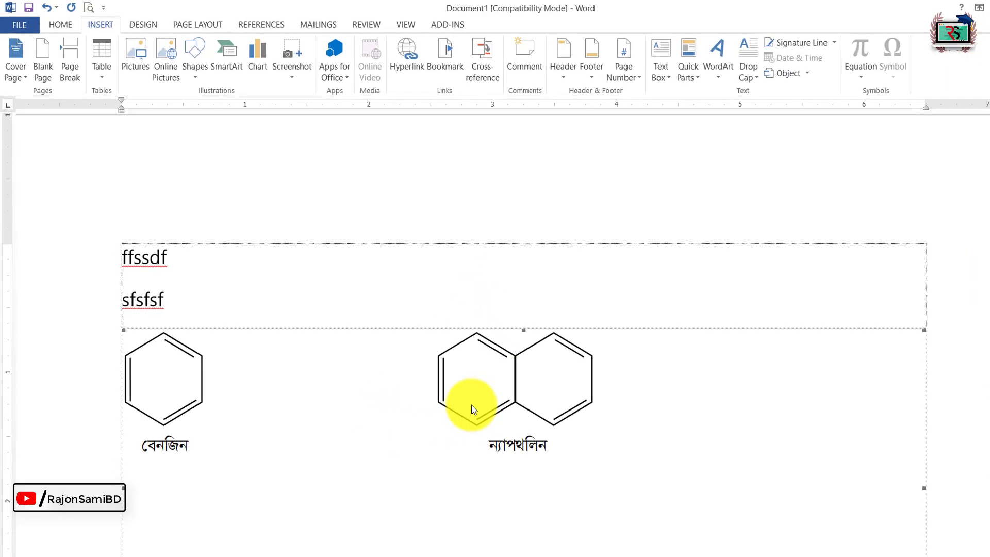
Step: Check how the embedded structures and their empty space sit between the text lines of Document1
{"action": "left_click", "coordinate": [209, 304]}
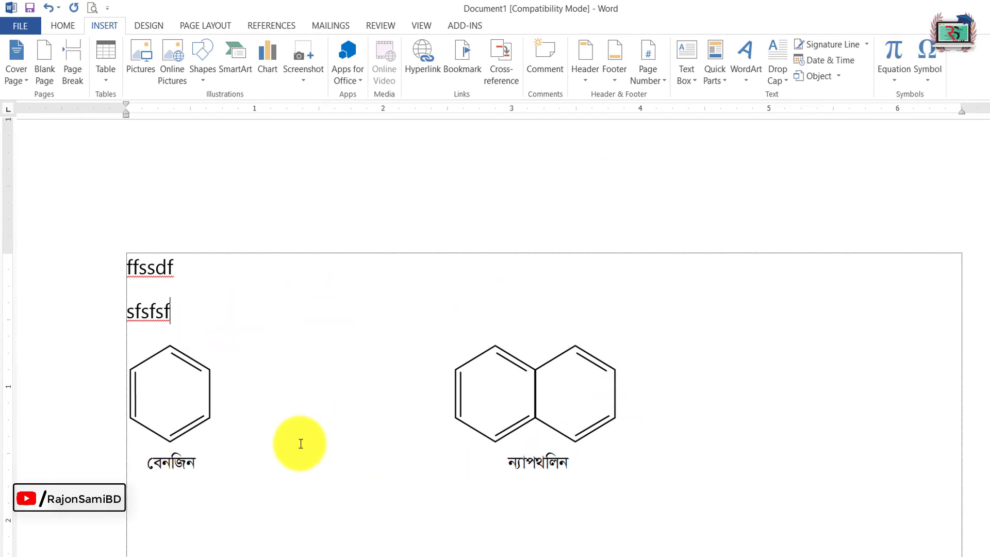
{"action": "left_click", "coordinate": [243, 431]}
{"action": "scroll", "coordinate": [677, 429], "scroll_direction": "down", "scroll_amount": 3}
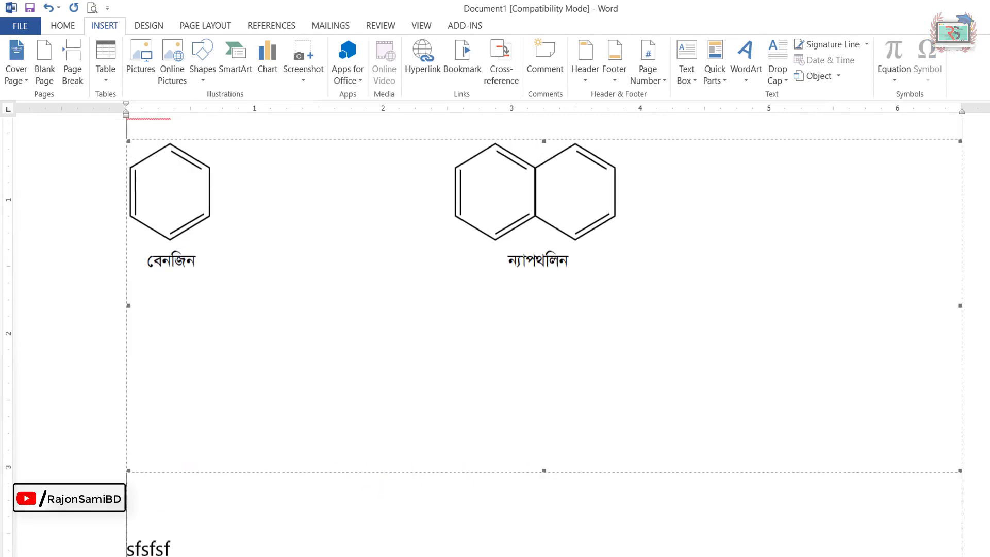
{"action": "left_click", "coordinate": [197, 512]}
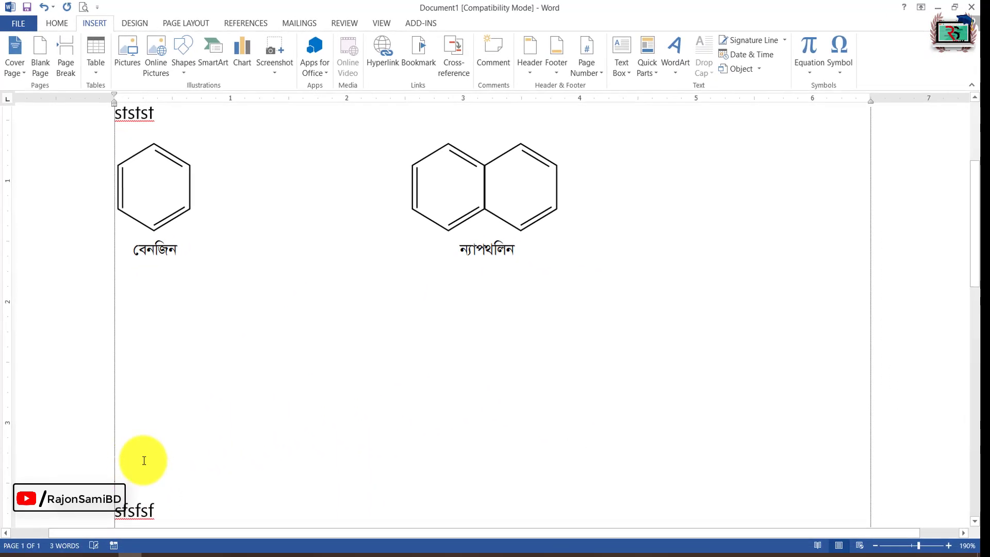
{"action": "scroll", "coordinate": [325, 332], "scroll_direction": "up", "scroll_amount": 1}
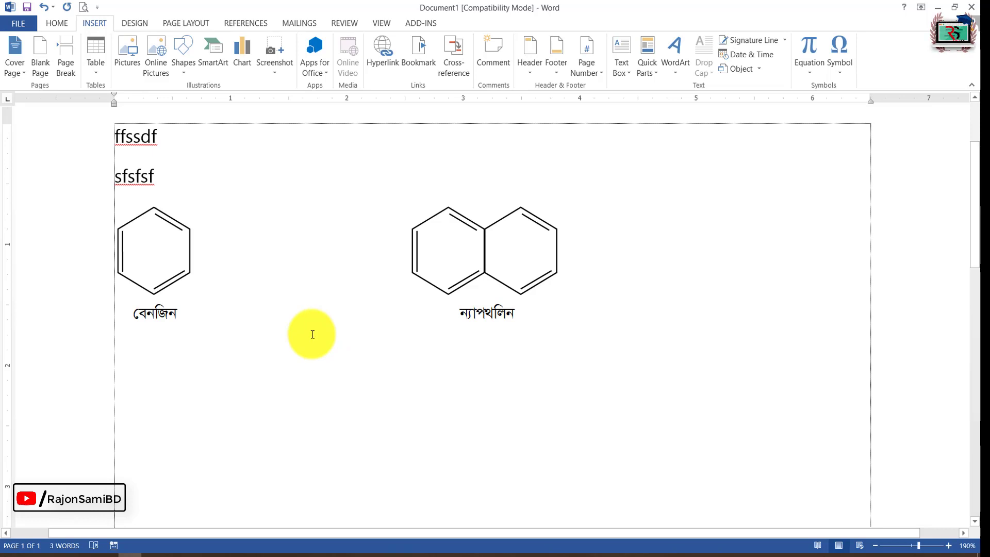
Step: Copy the embedded structures object from Document1 and paste it below the ভূমিকা paragraph in the Chemistry document
{"action": "left_click", "coordinate": [313, 334]}
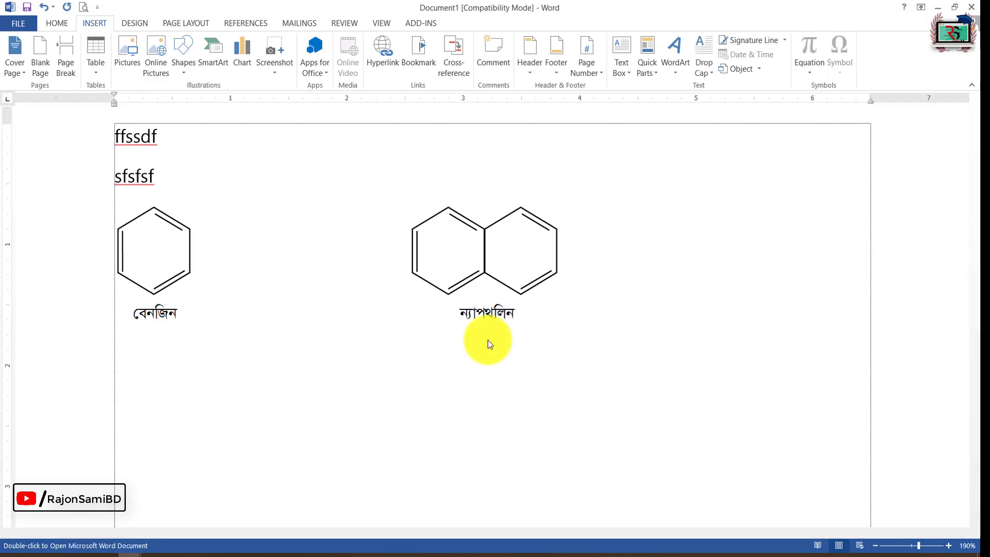
{"action": "left_click", "coordinate": [971, 7]}
{"action": "left_click", "coordinate": [487, 309]}
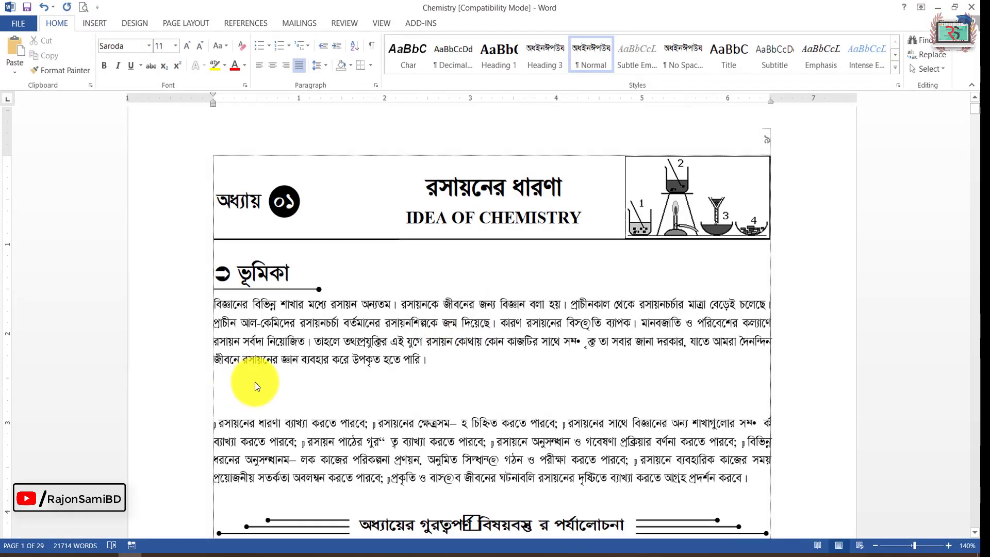
{"action": "key", "text": "ctrl+v"}
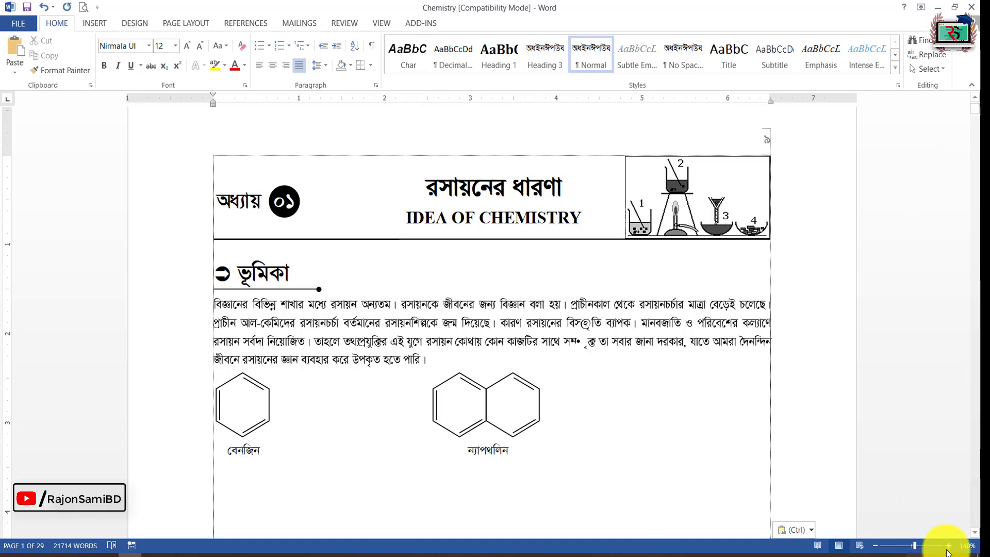
Step: Remove the empty line between the pasted structures object and the paragraph below it, and select the object
{"action": "scroll", "coordinate": [976, 536], "scroll_direction": "down", "scroll_amount": 1}
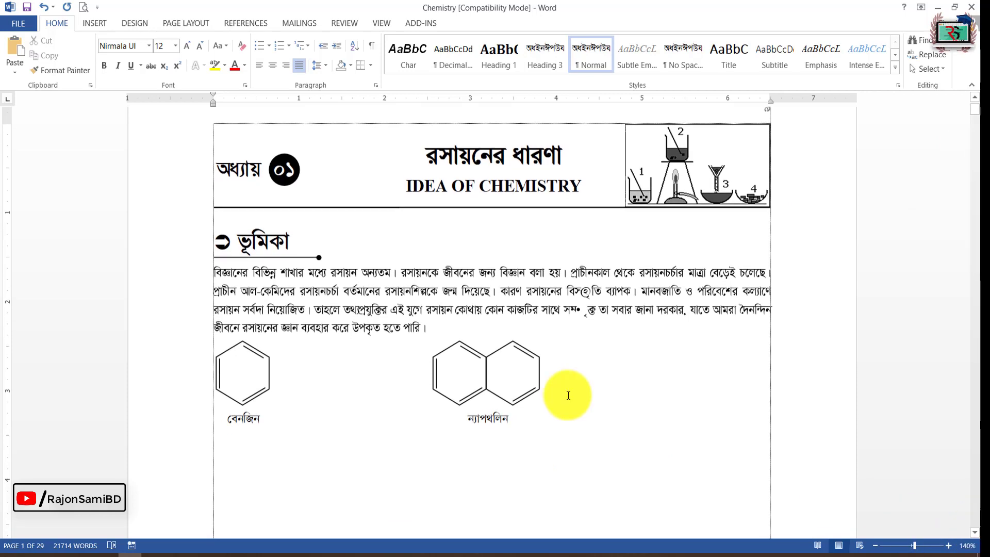
{"action": "left_click", "coordinate": [498, 392]}
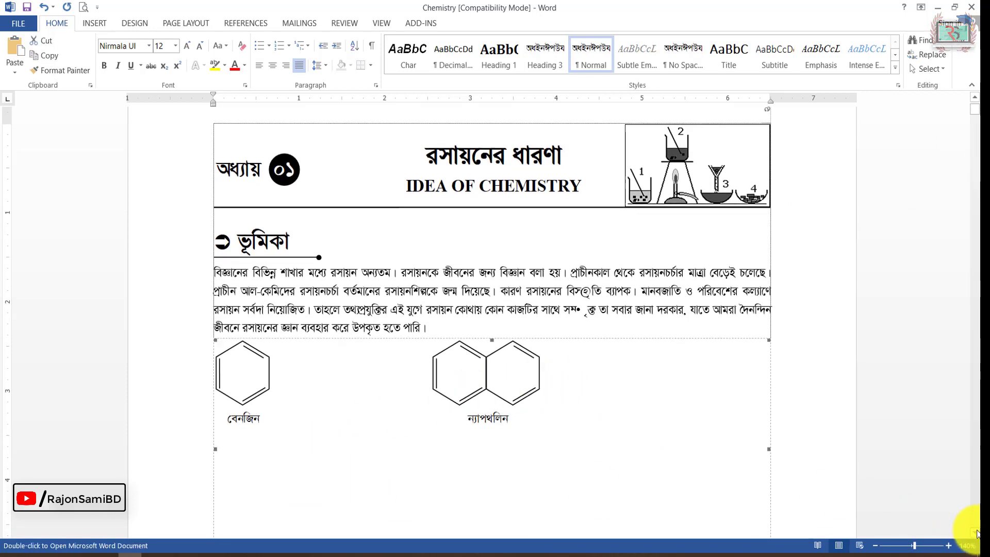
{"action": "scroll", "coordinate": [976, 536], "scroll_direction": "down", "scroll_amount": 3}
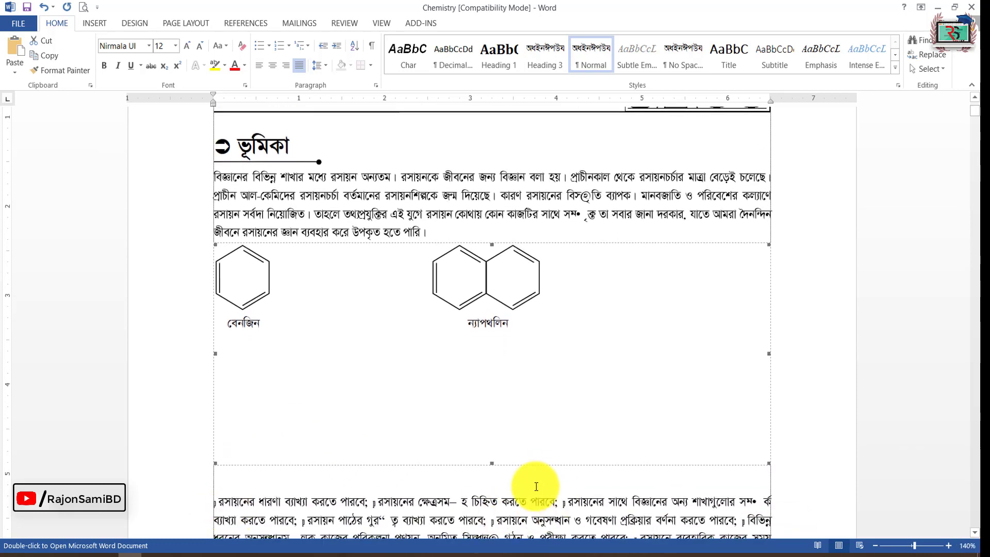
{"action": "key", "text": "ctrl+v"}
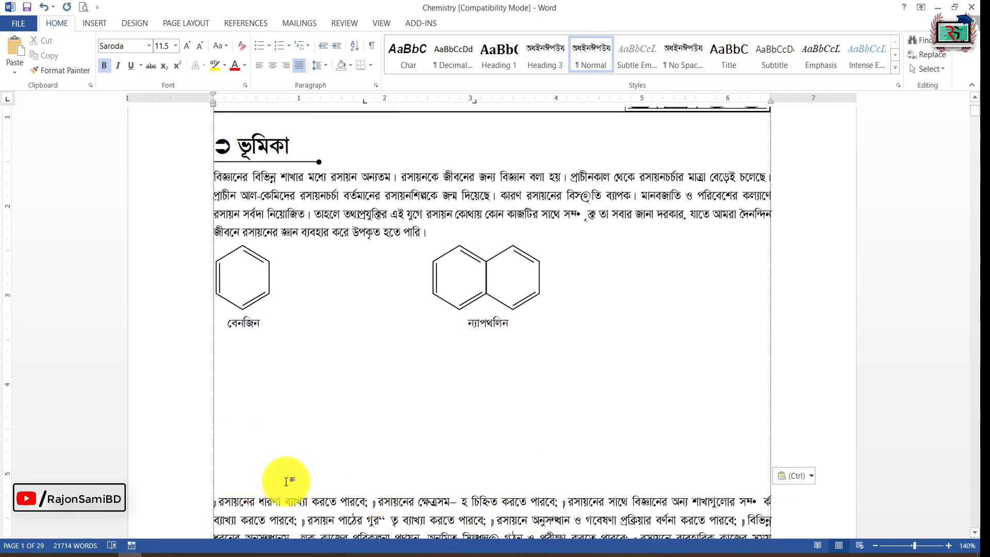
{"action": "left_click", "coordinate": [498, 350]}
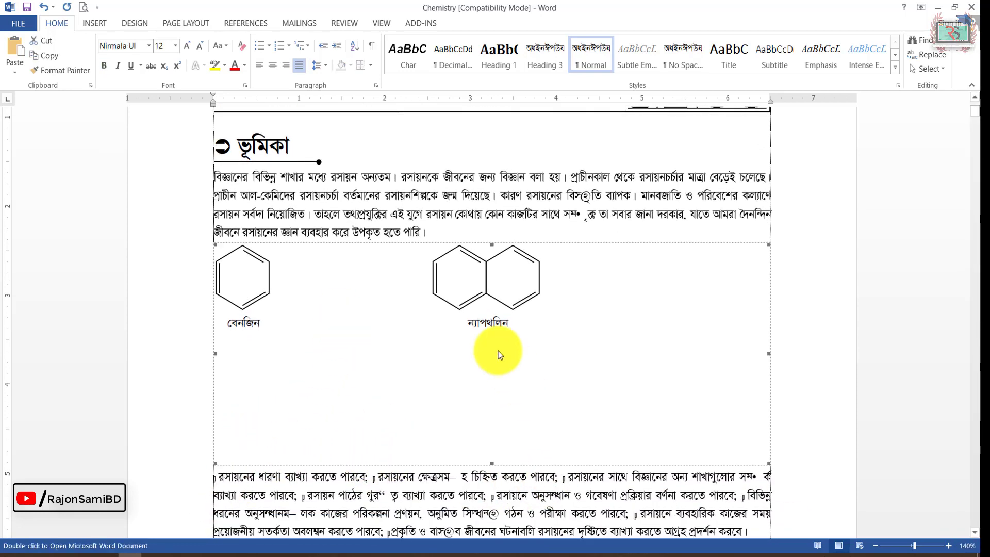
Step: Open the embedded structures object and set its paragraph spacing to 0 pt after with single line spacing
{"action": "double_click", "coordinate": [387, 278]}
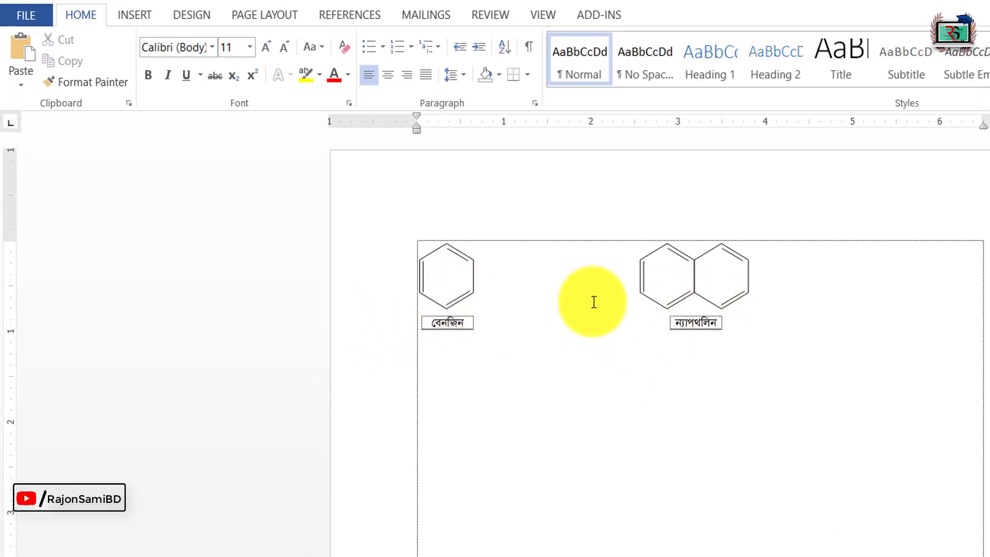
{"action": "left_click", "coordinate": [535, 103]}
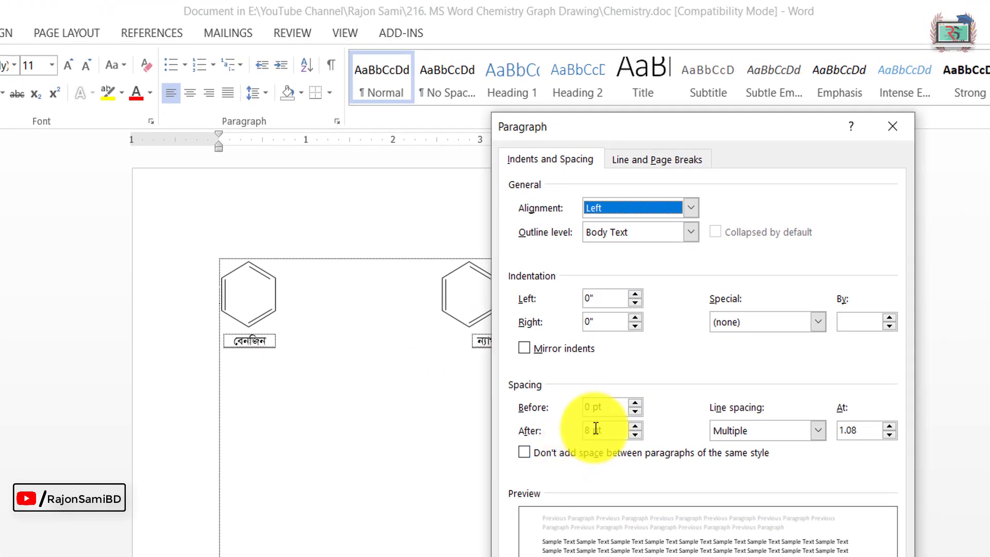
{"action": "left_click", "coordinate": [595, 429]}
{"action": "type", "text": "0"}
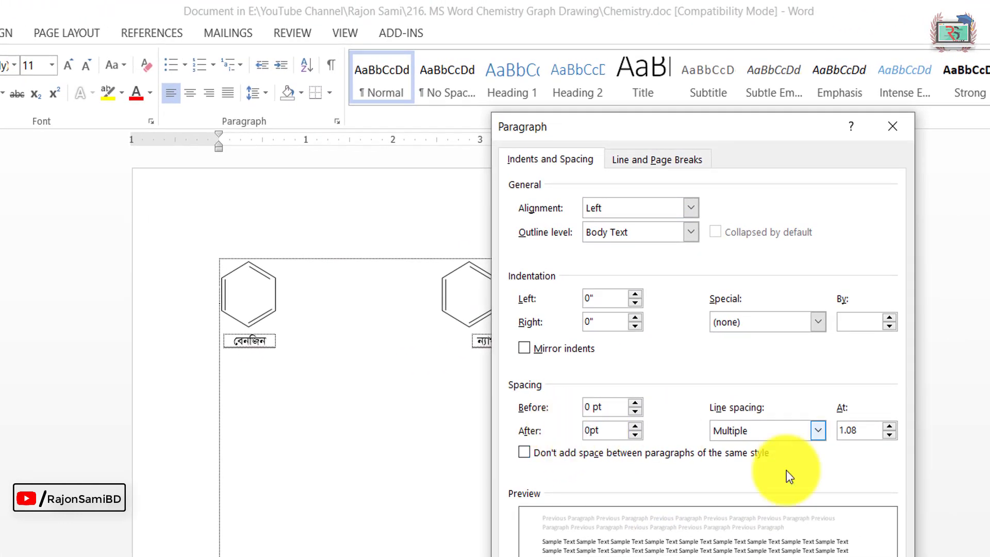
{"action": "left_click", "coordinate": [770, 433]}
{"action": "left_click", "coordinate": [769, 507]}
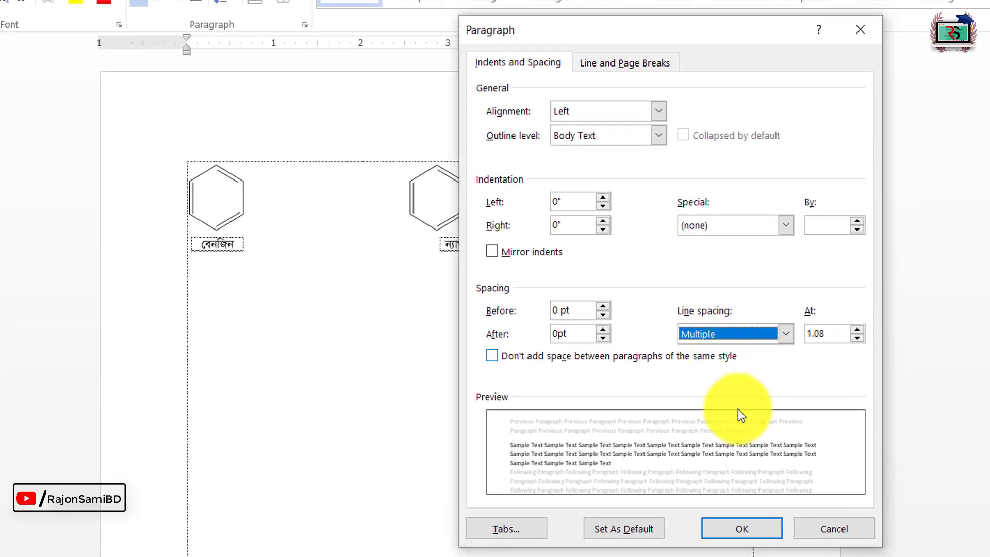
{"action": "left_click", "coordinate": [751, 334]}
{"action": "left_click", "coordinate": [706, 347]}
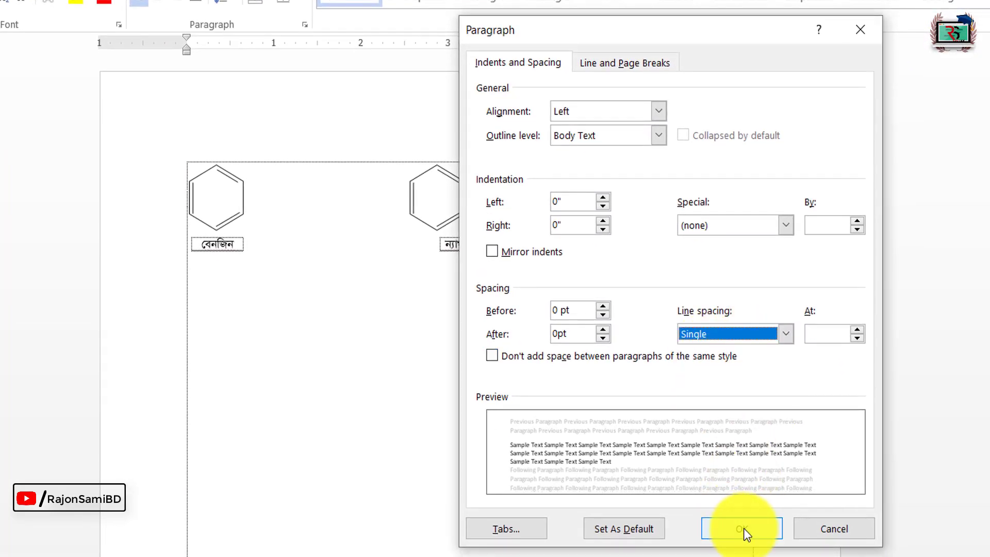
{"action": "left_click", "coordinate": [745, 533]}
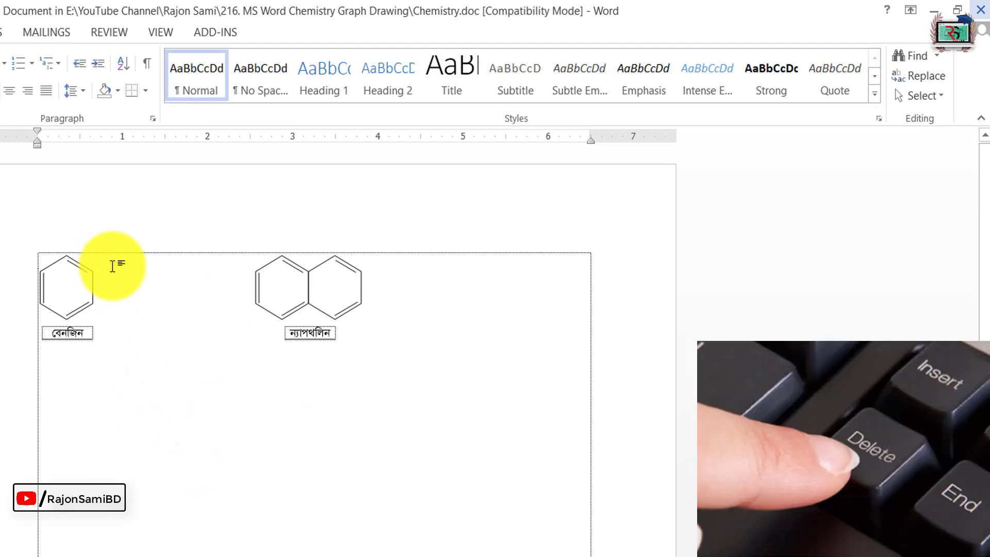
Step: Close the embedded document to update the Chemistry page, and reopen the object to shift both labelled structures lower
{"action": "double_click", "coordinate": [147, 270]}
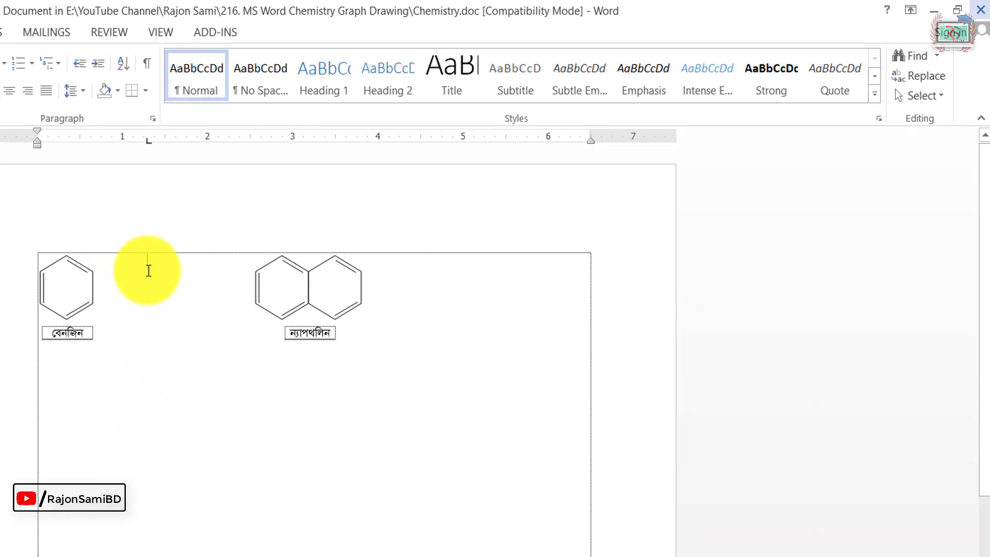
{"action": "left_click", "coordinate": [980, 10]}
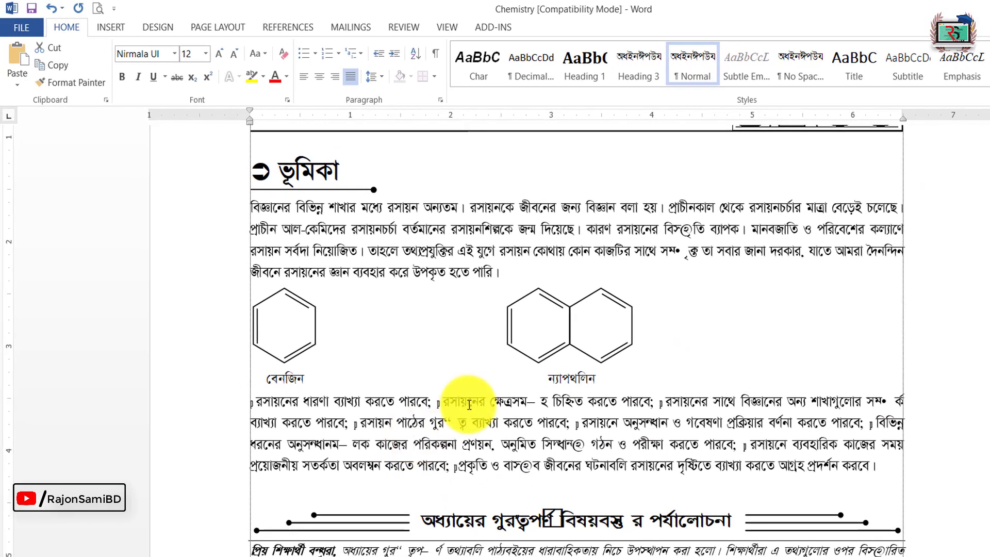
{"action": "left_click", "coordinate": [425, 381]}
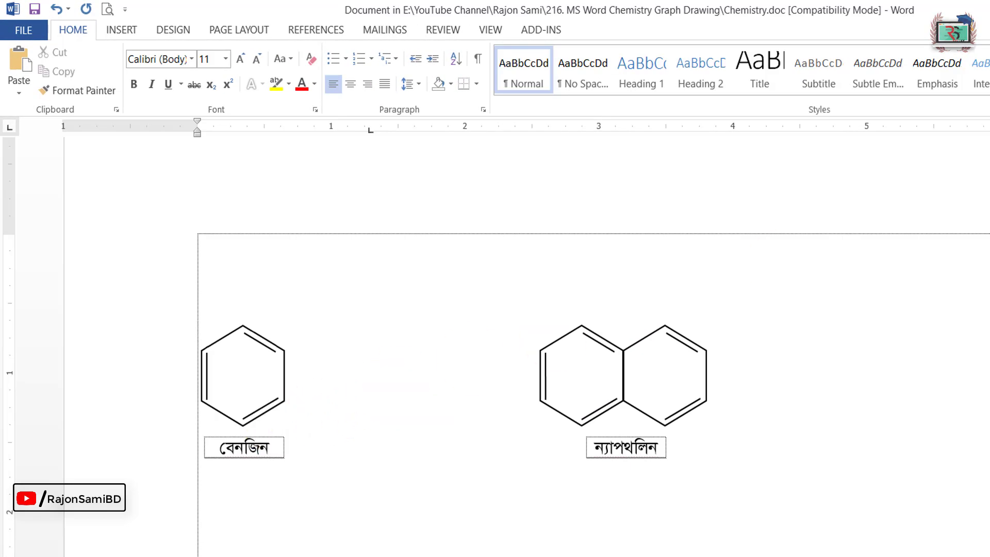
{"action": "left_click", "coordinate": [985, 11]}
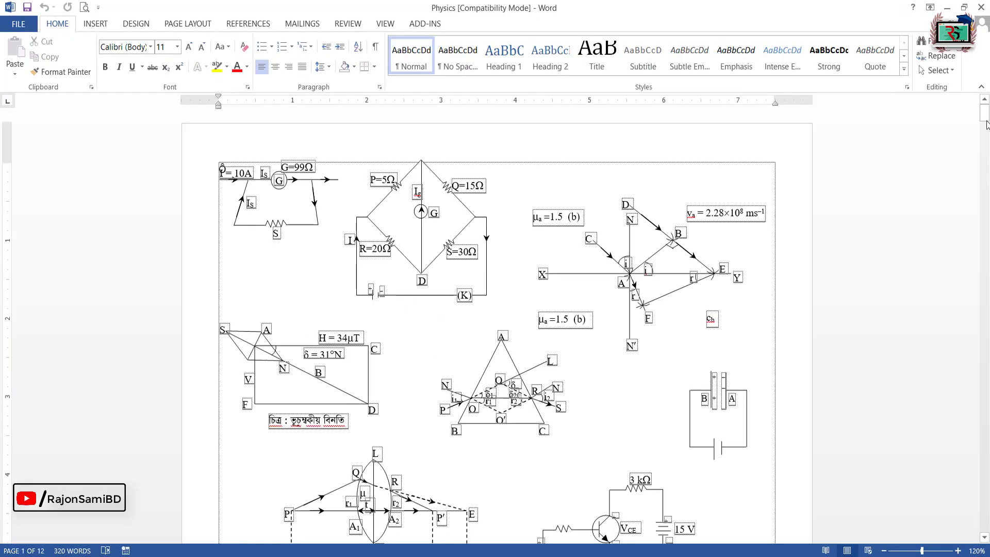
Step: Look through the circuit, optics and mechanics diagrams across the pages of the Physics document
{"action": "scroll", "coordinate": [495, 325], "scroll_direction": "down", "scroll_amount": 10}
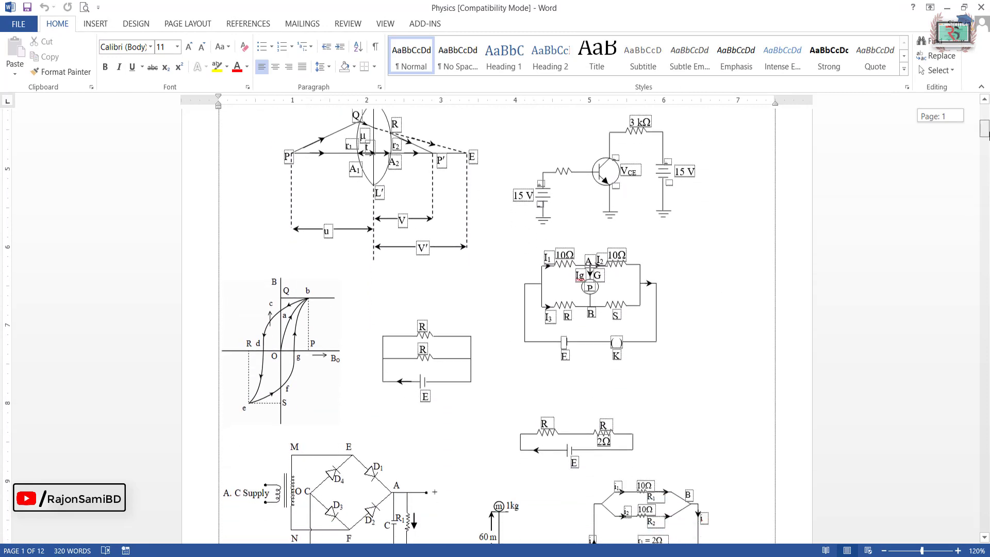
{"action": "scroll", "coordinate": [495, 324], "scroll_direction": "down", "scroll_amount": 15}
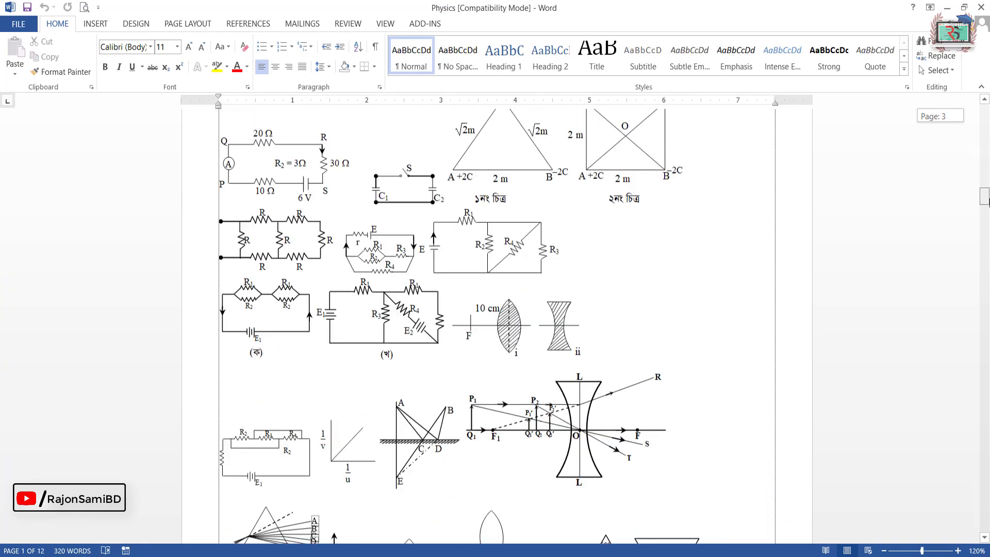
{"action": "scroll", "coordinate": [495, 325], "scroll_direction": "down", "scroll_amount": 10}
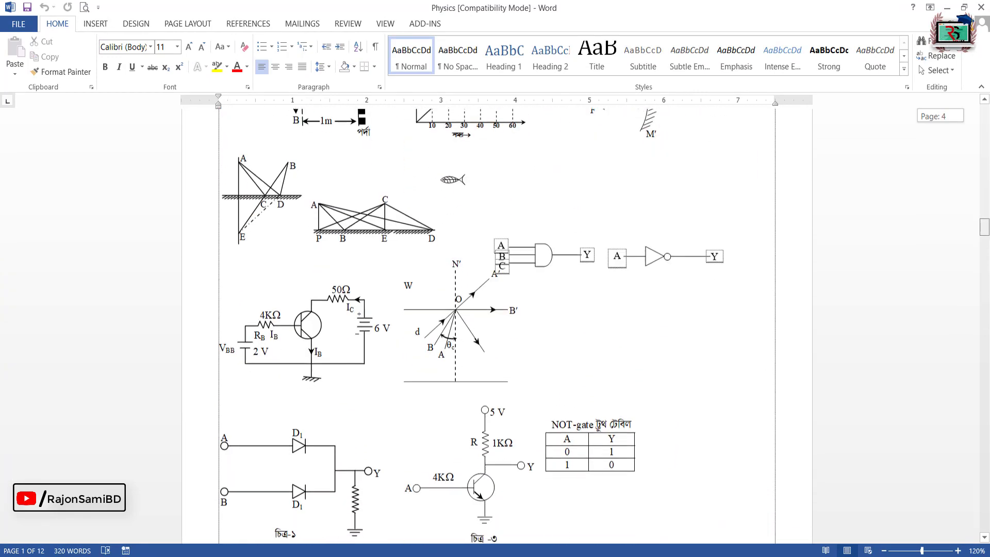
{"action": "scroll", "coordinate": [495, 324], "scroll_direction": "down", "scroll_amount": 12}
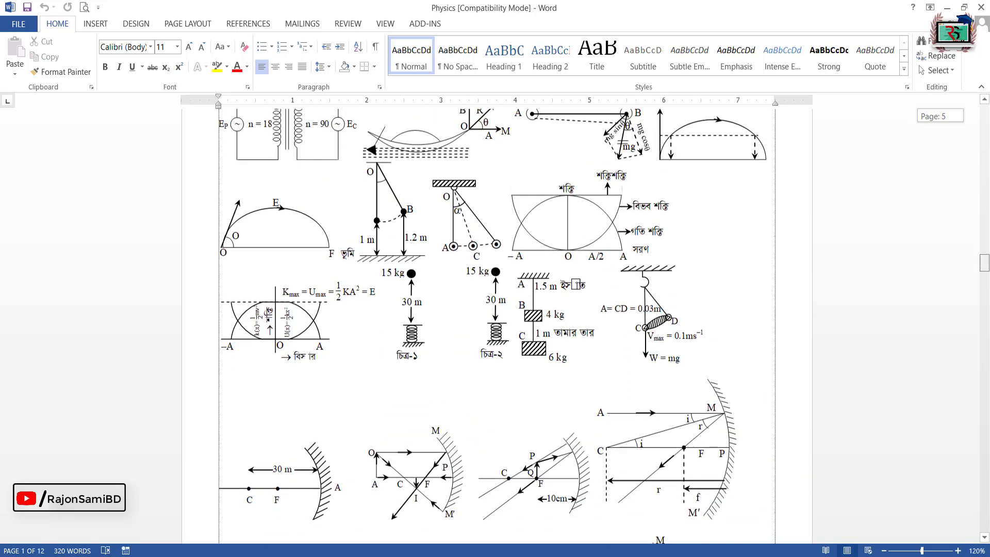
{"action": "scroll", "coordinate": [495, 325], "scroll_direction": "down", "scroll_amount": 12}
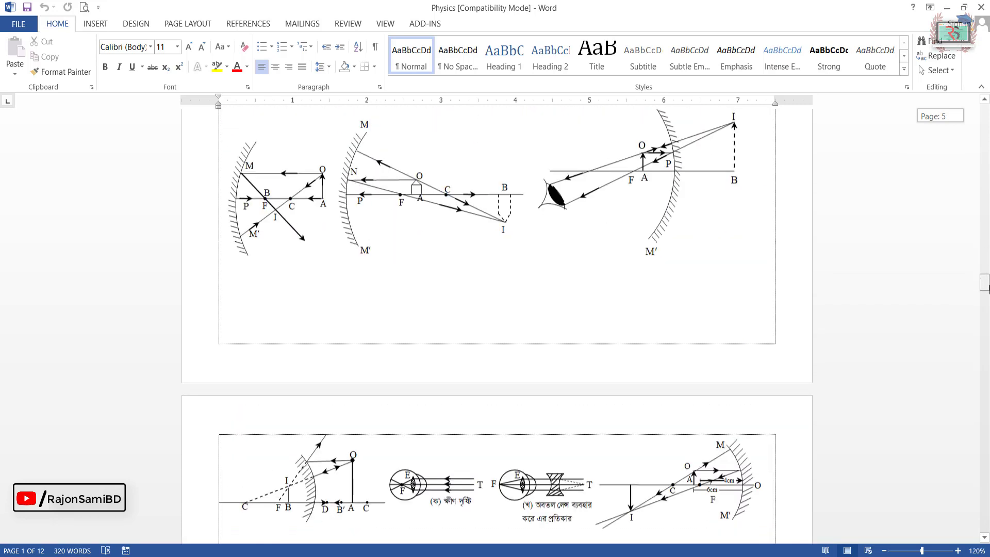
{"action": "scroll", "coordinate": [495, 325], "scroll_direction": "down", "scroll_amount": 12}
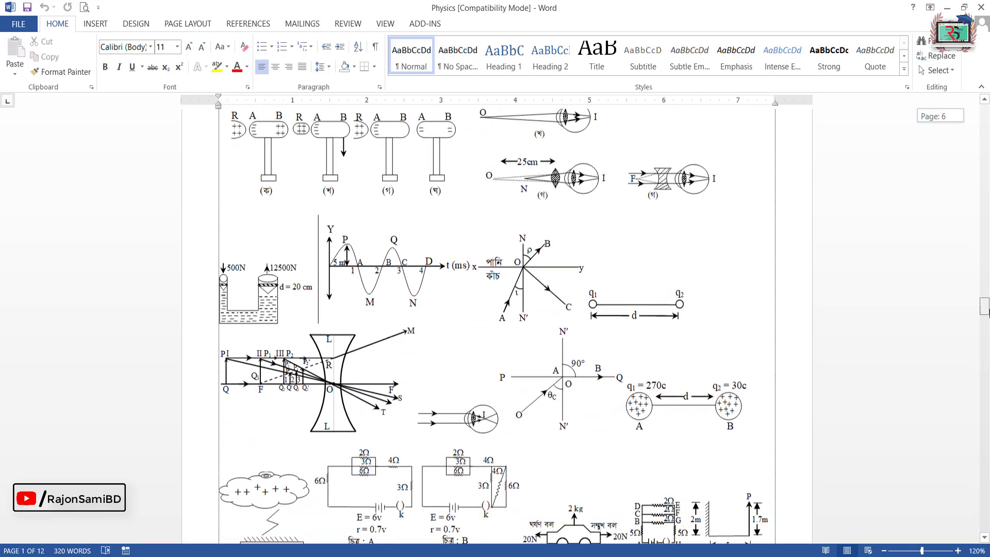
{"action": "scroll", "coordinate": [988, 314], "scroll_direction": "down", "scroll_amount": 15}
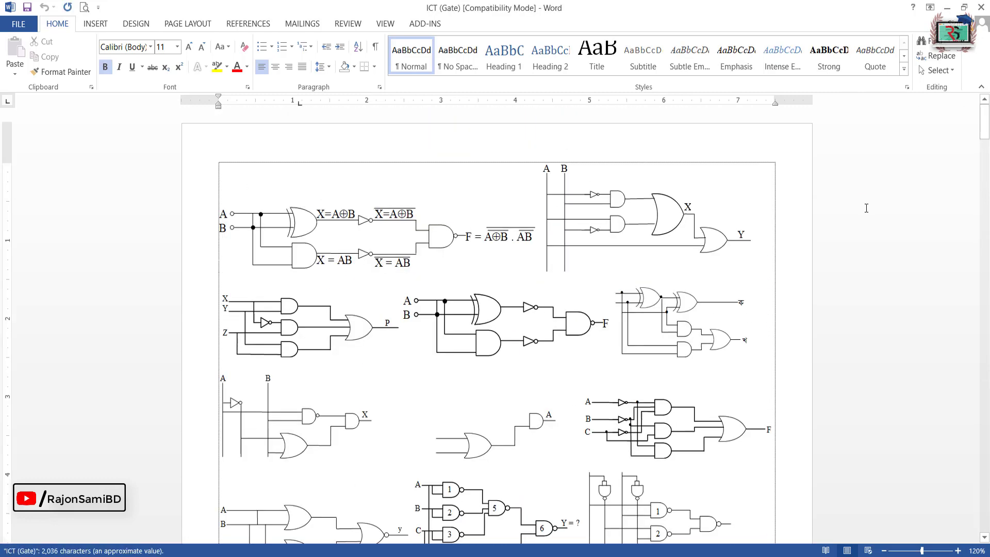
Step: Look through the logic gate and network diagrams in the ICT (Gate) document
{"action": "scroll", "coordinate": [495, 324], "scroll_direction": "down", "scroll_amount": 12}
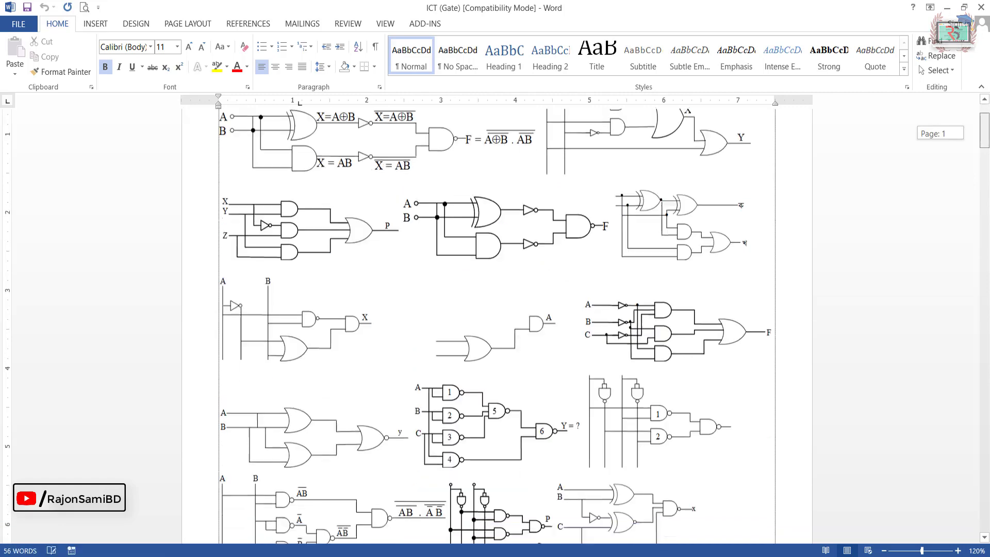
{"action": "scroll", "coordinate": [495, 324], "scroll_direction": "down", "scroll_amount": 18}
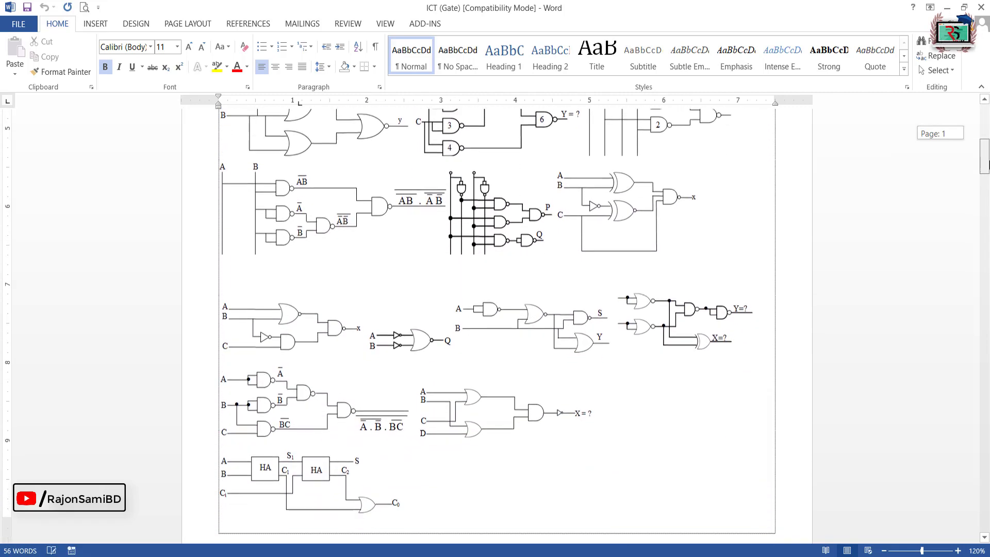
{"action": "scroll", "coordinate": [495, 325], "scroll_direction": "down", "scroll_amount": 2}
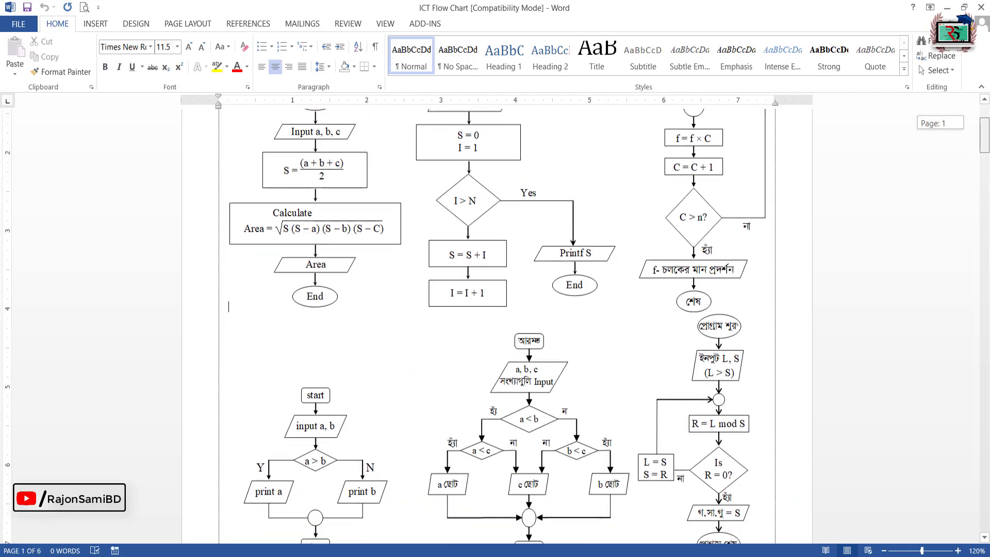
{"action": "scroll", "coordinate": [495, 325], "scroll_direction": "down", "scroll_amount": 5}
{"action": "scroll", "coordinate": [495, 325], "scroll_direction": "down", "scroll_amount": 17}
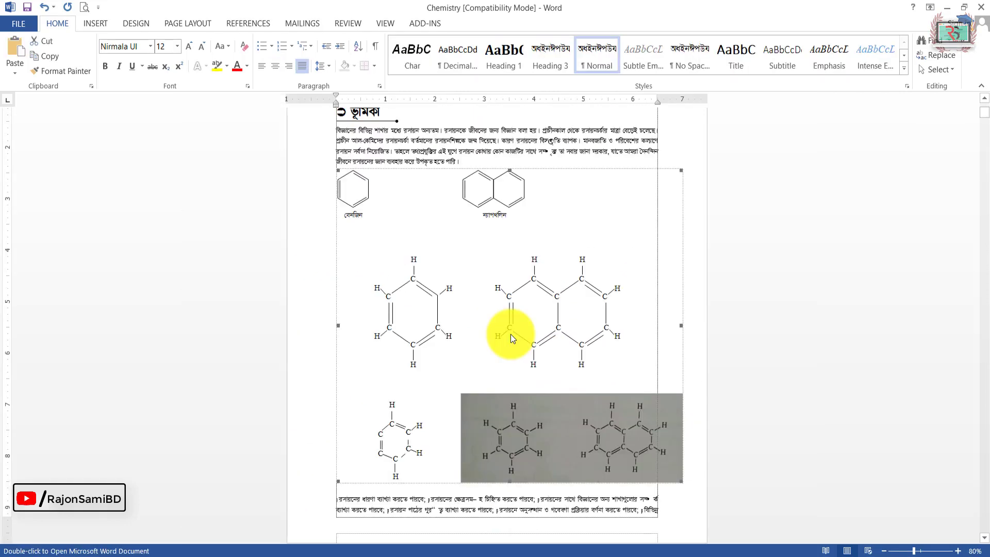
Step: Copy the benzene and naphthalene structures from inside the embedded object, and remove the object from the Chemistry page
{"action": "double_click", "coordinate": [460, 283]}
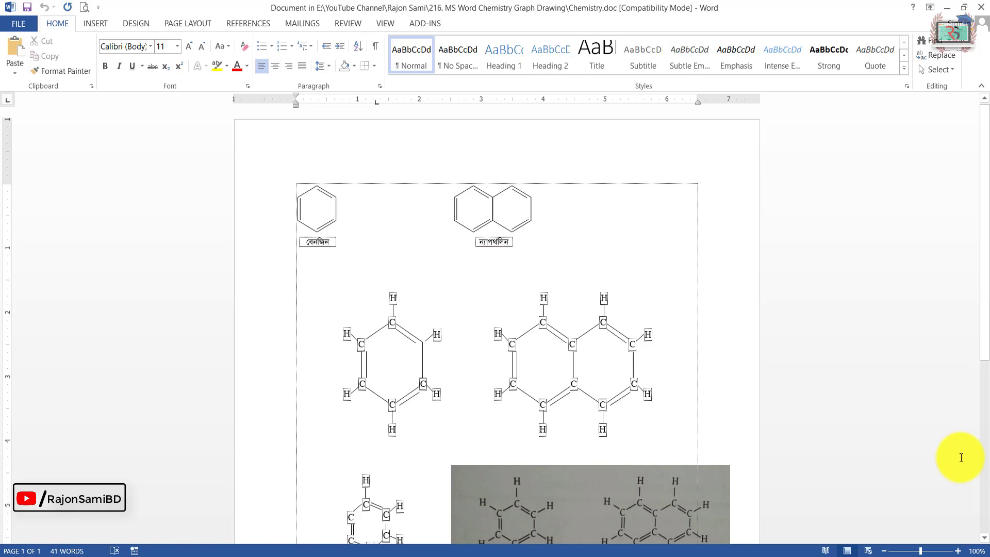
{"action": "left_click", "coordinate": [981, 7]}
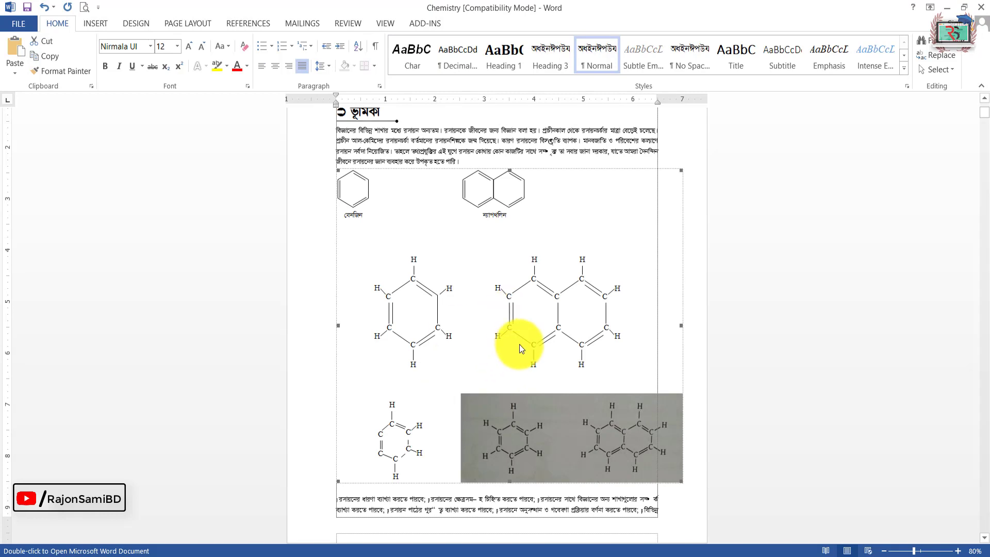
{"action": "double_click", "coordinate": [503, 335]}
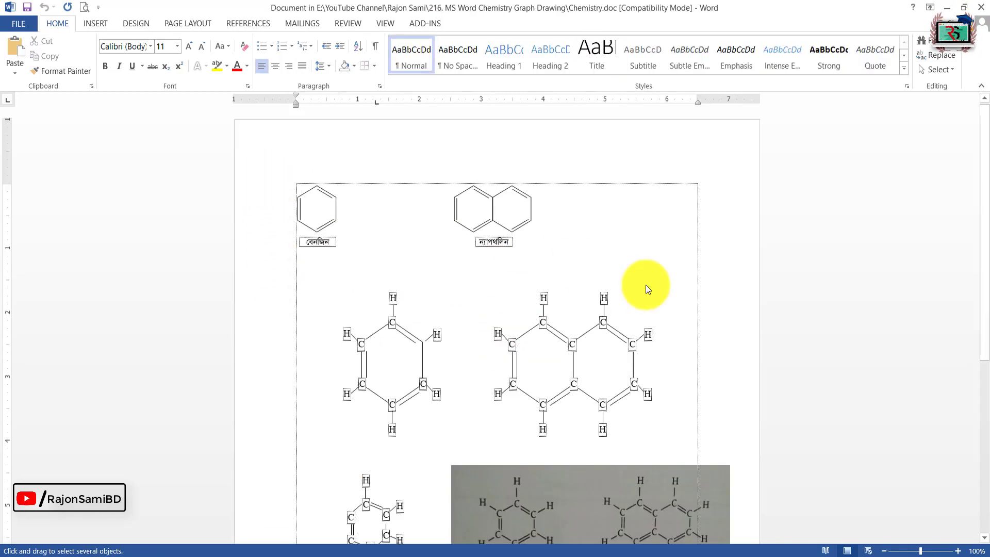
{"action": "left_click_drag", "start_coordinate": [761, 453], "coordinate": [762, 453]}
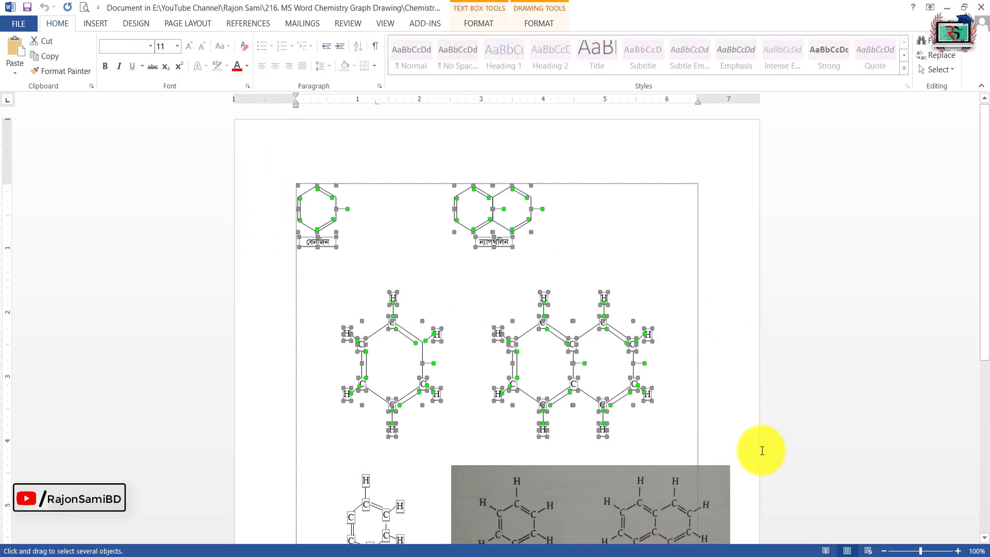
{"action": "key", "text": "Delete"}
{"action": "left_click", "coordinate": [981, 7]}
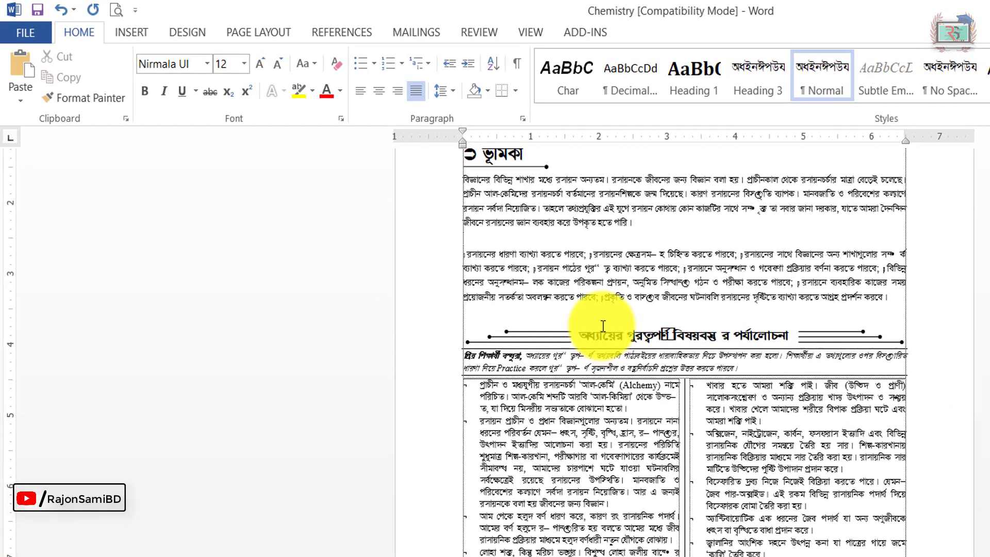
Step: Try pasting the copied structures as loose shapes near the ভূমিকা paragraph, and undo the paste
{"action": "scroll", "coordinate": [483, 178], "scroll_direction": "up", "scroll_amount": 1}
{"action": "key", "text": "ctrl+v"}
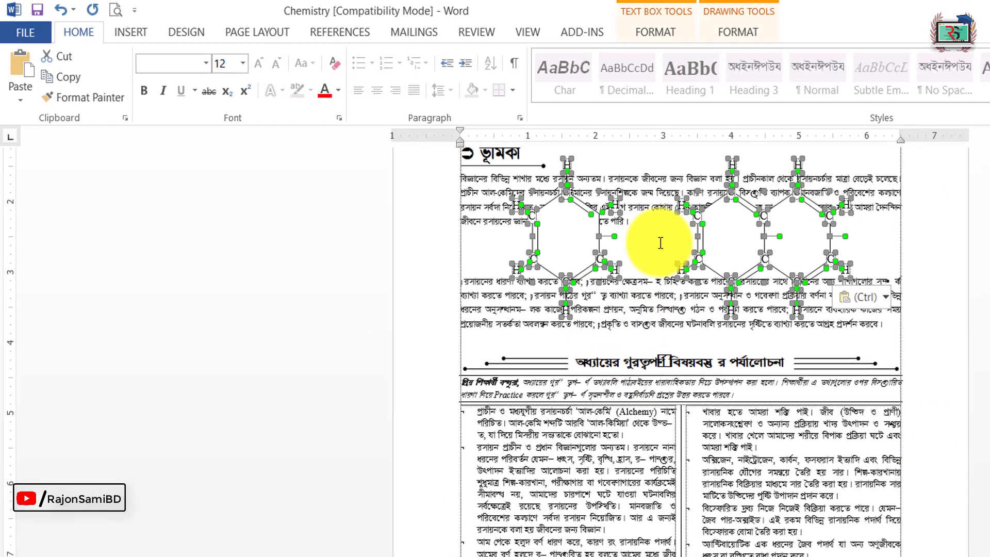
{"action": "key", "text": "ctrl+z"}
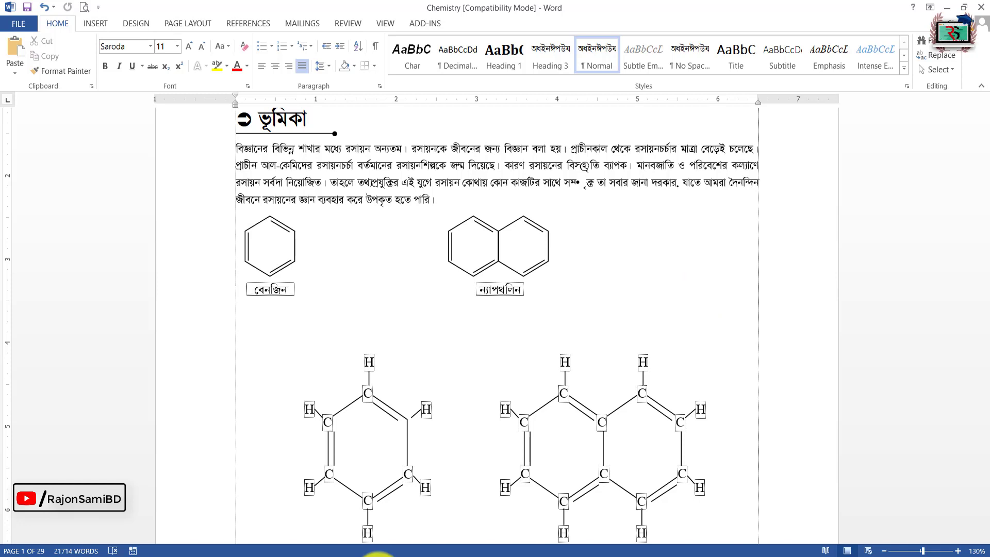
Step: Switch to Photos to view the reference photo of the benzene and naphthalene structures
{"action": "left_click", "coordinate": [378, 556]}
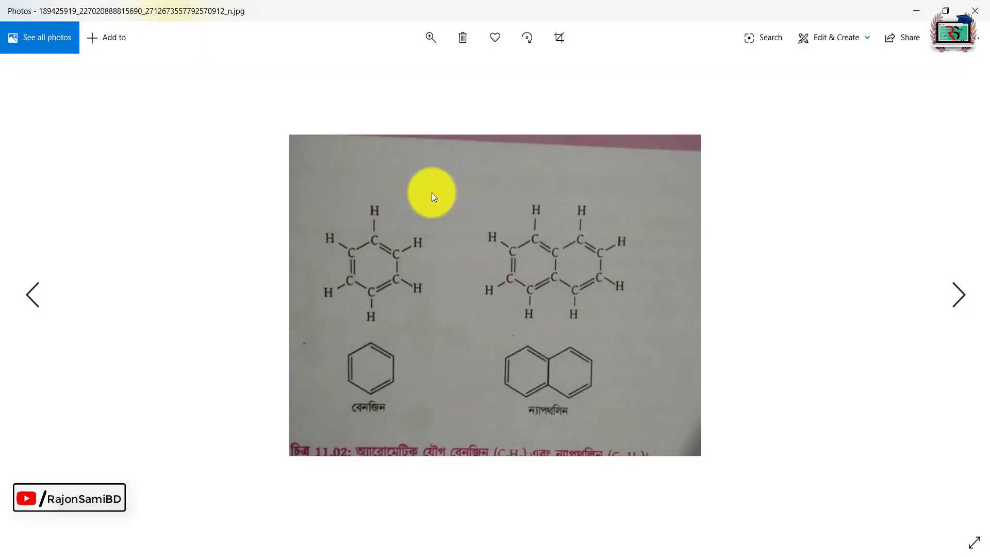